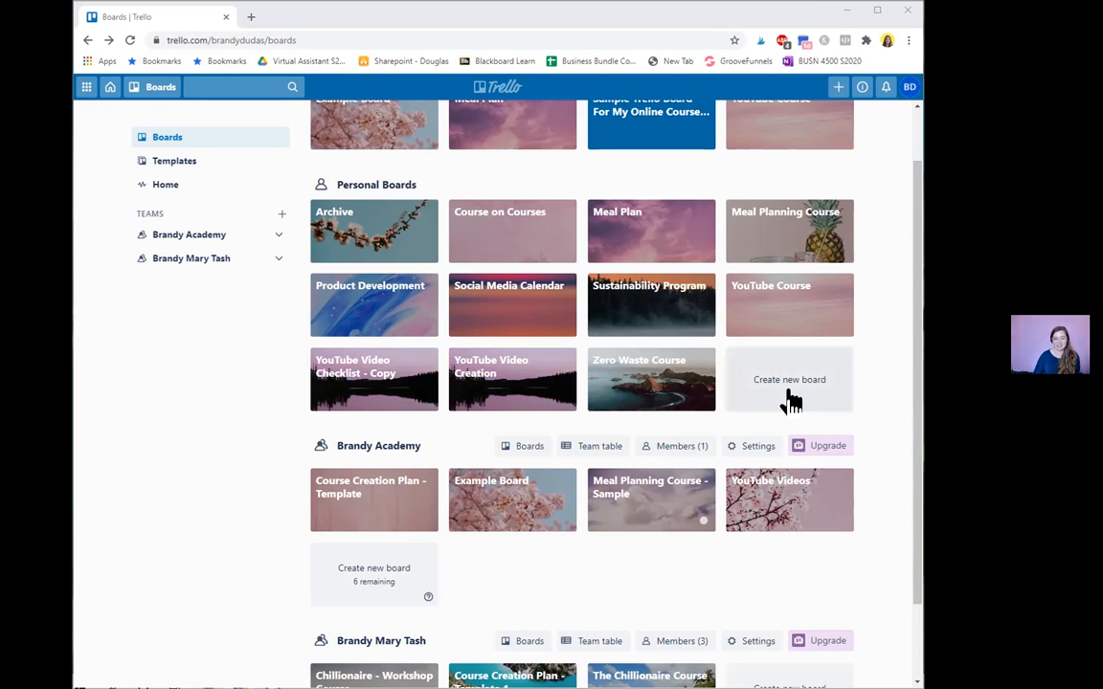
Step: Create a board in the Brandy Academy team, titled with the client's first name in possessive form followed by "Lead course"
{"action": "left_click", "coordinate": [790, 398]}
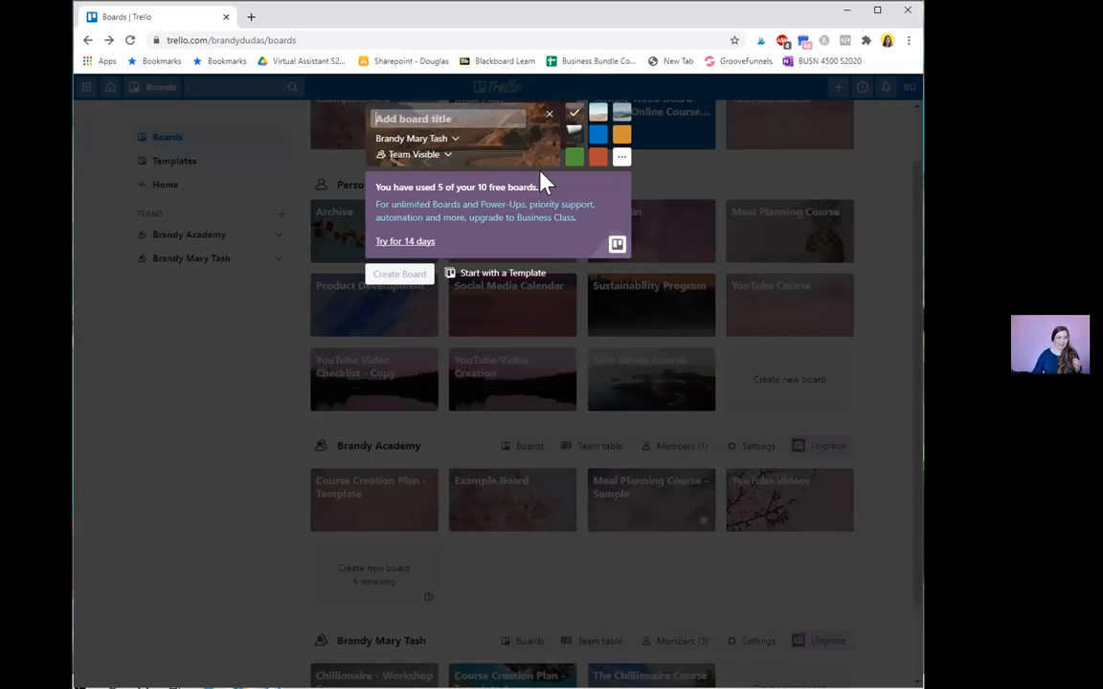
{"action": "left_click", "coordinate": [450, 142]}
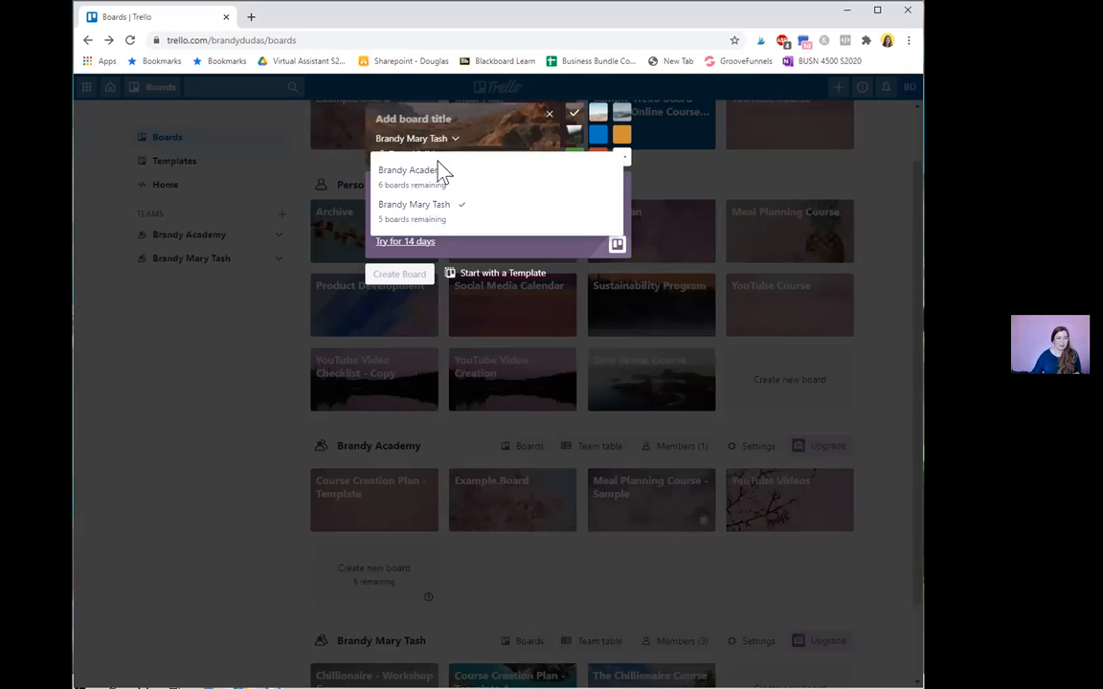
{"action": "left_click", "coordinate": [411, 172]}
{"action": "left_click", "coordinate": [438, 120]}
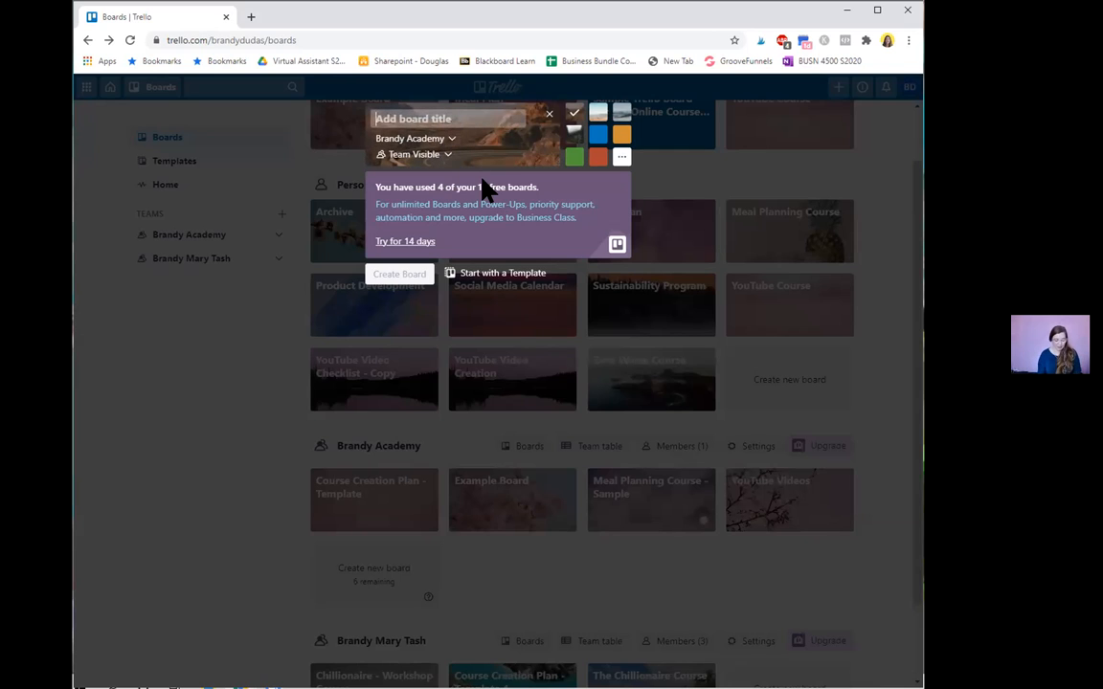
{"action": "type", "text": "Robin's La"}
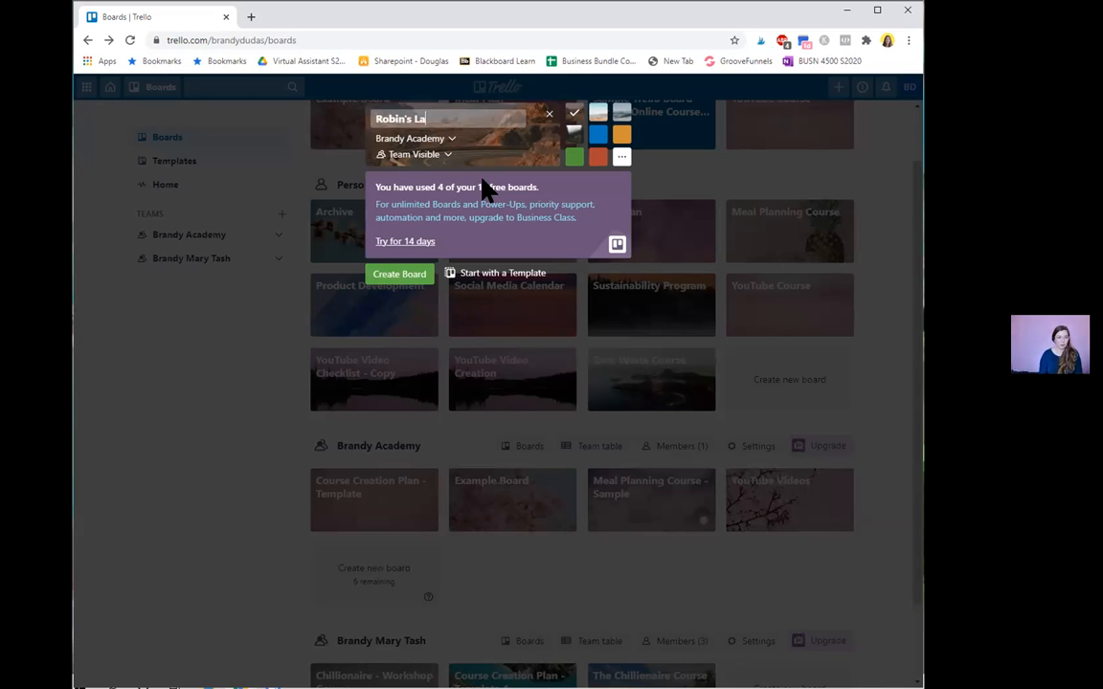
{"action": "type", "text": "ead course"}
{"action": "left_click", "coordinate": [419, 280]}
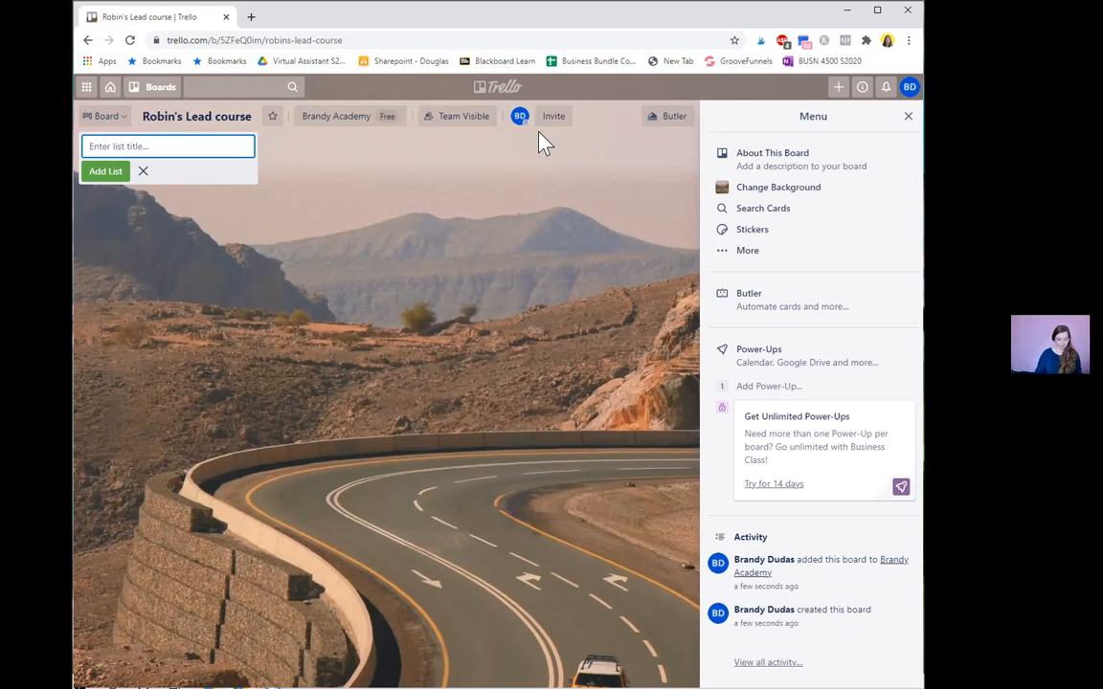
Step: Add a first list titled "Starting: No email list - no following" to the new board
{"action": "type", "text": "No ema"}
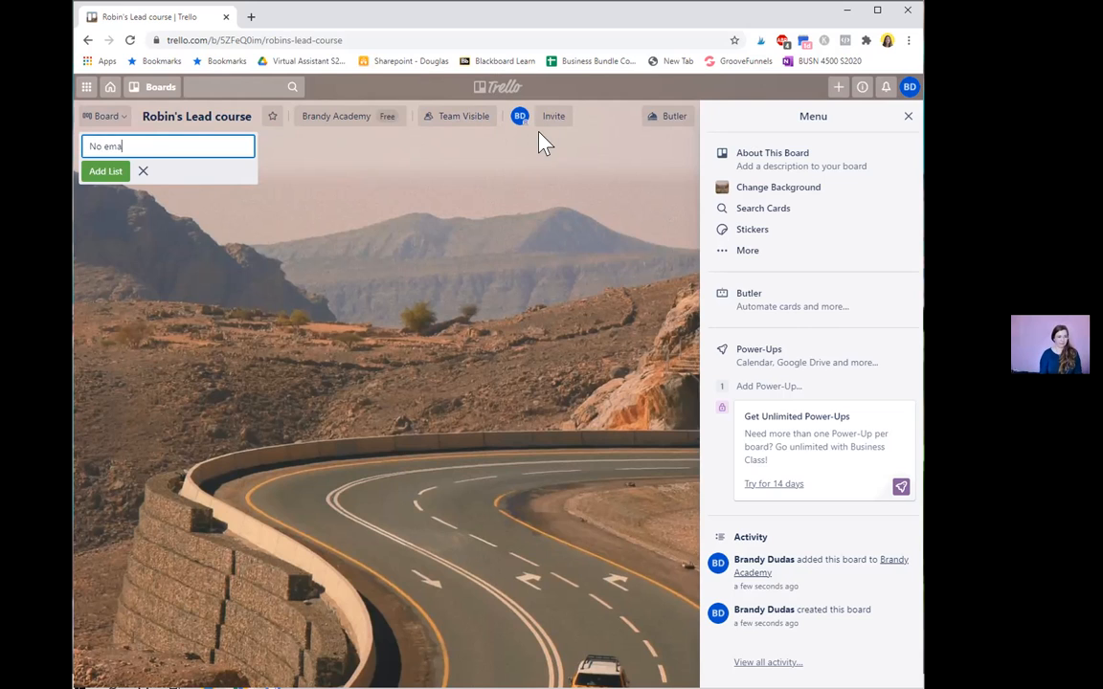
{"action": "type", "text": "il list - no following"}
{"action": "left_click", "coordinate": [84, 147]}
{"action": "type", "text": "Starting:"}
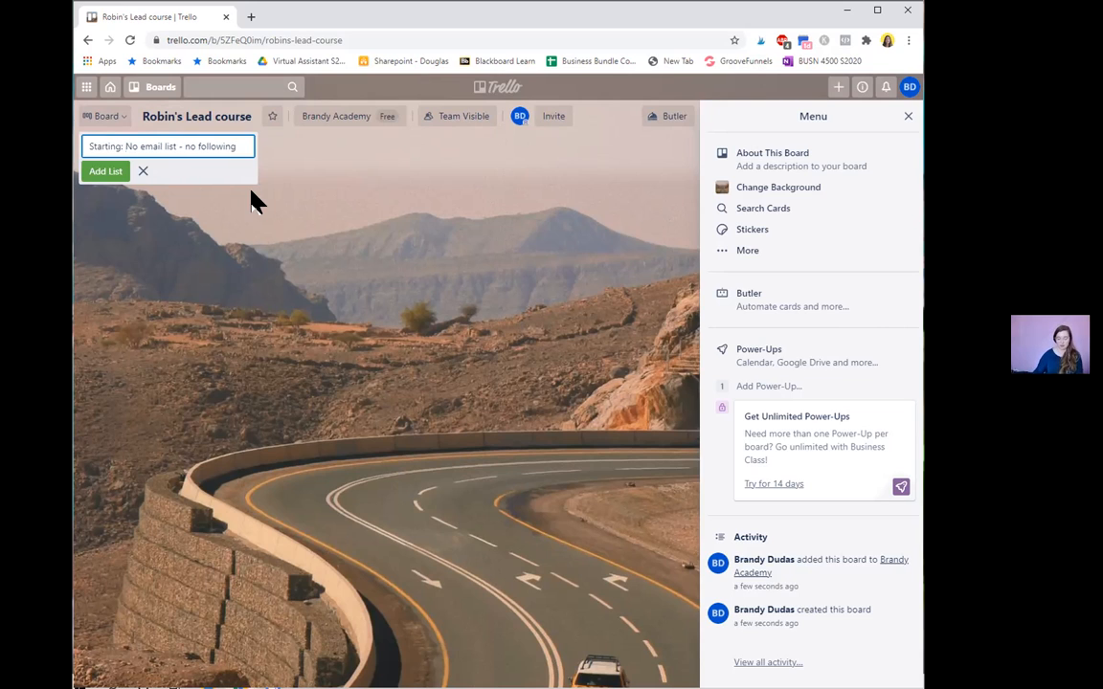
{"action": "key", "text": "Return"}
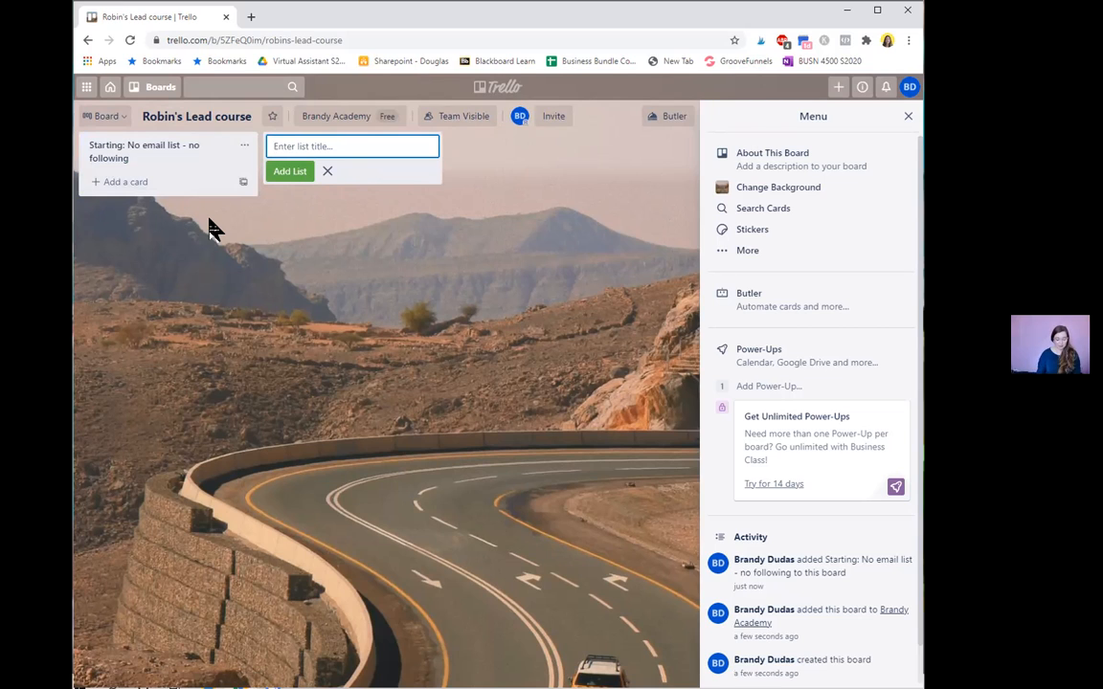
Step: Add a second list titled "Ending: Lead magnet funnel built" to the board
{"action": "type", "text": "En"}
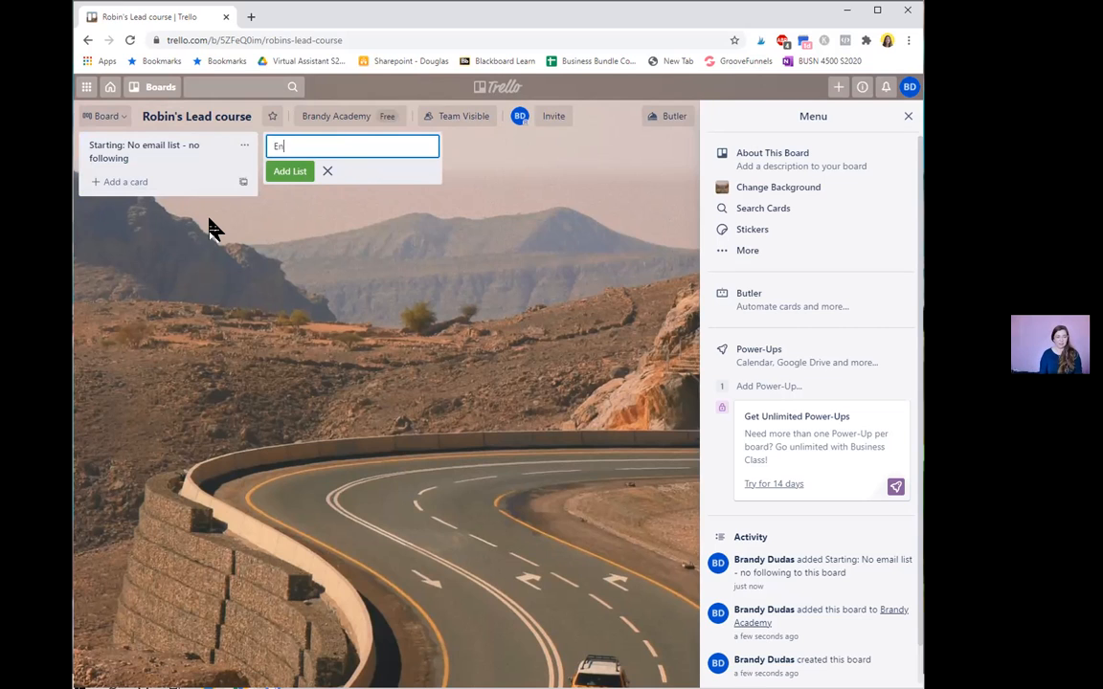
{"action": "type", "text": "ding:"}
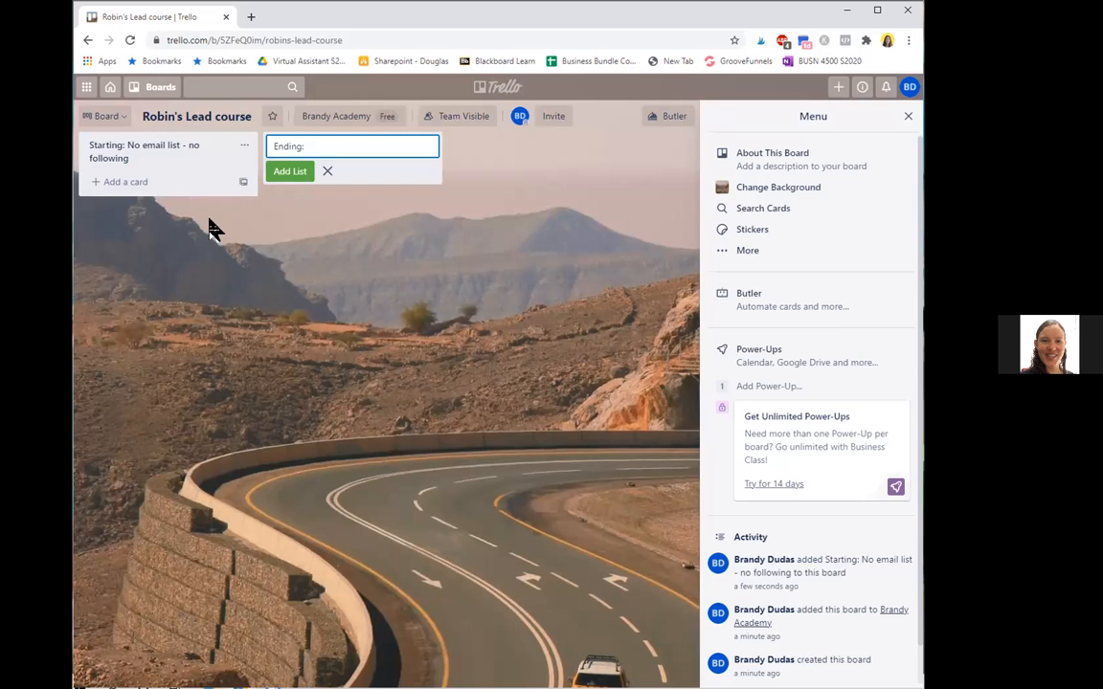
{"action": "type", "text": "Lead magnet funnel"}
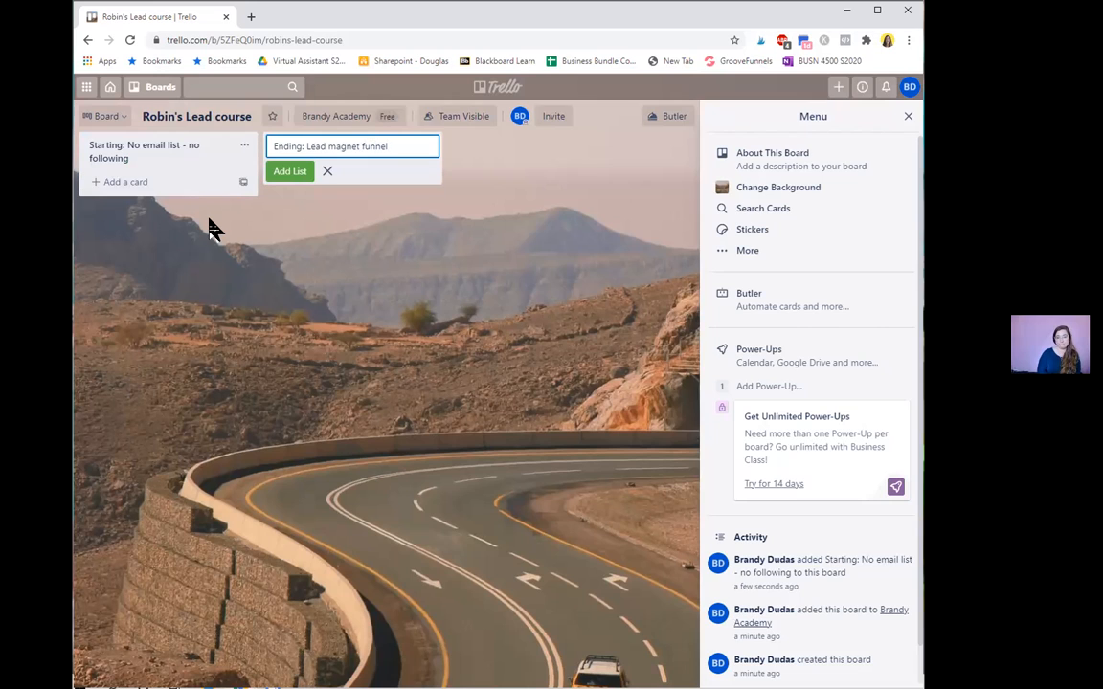
{"action": "type", "text": "built"}
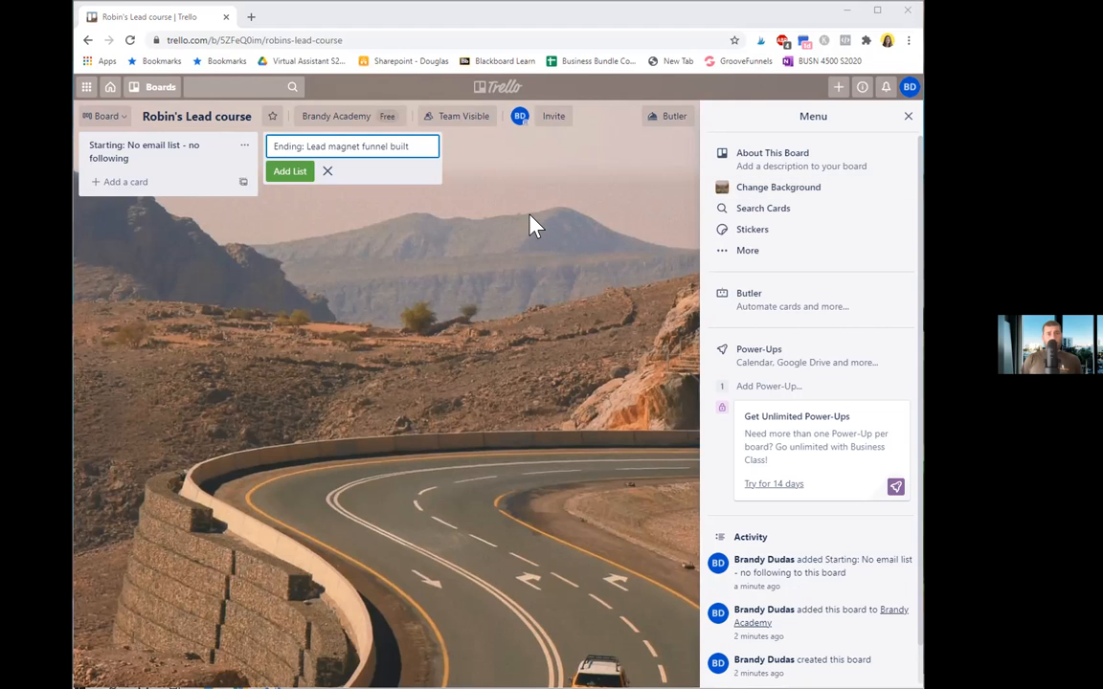
{"action": "left_click", "coordinate": [421, 146]}
{"action": "key", "text": "Return"}
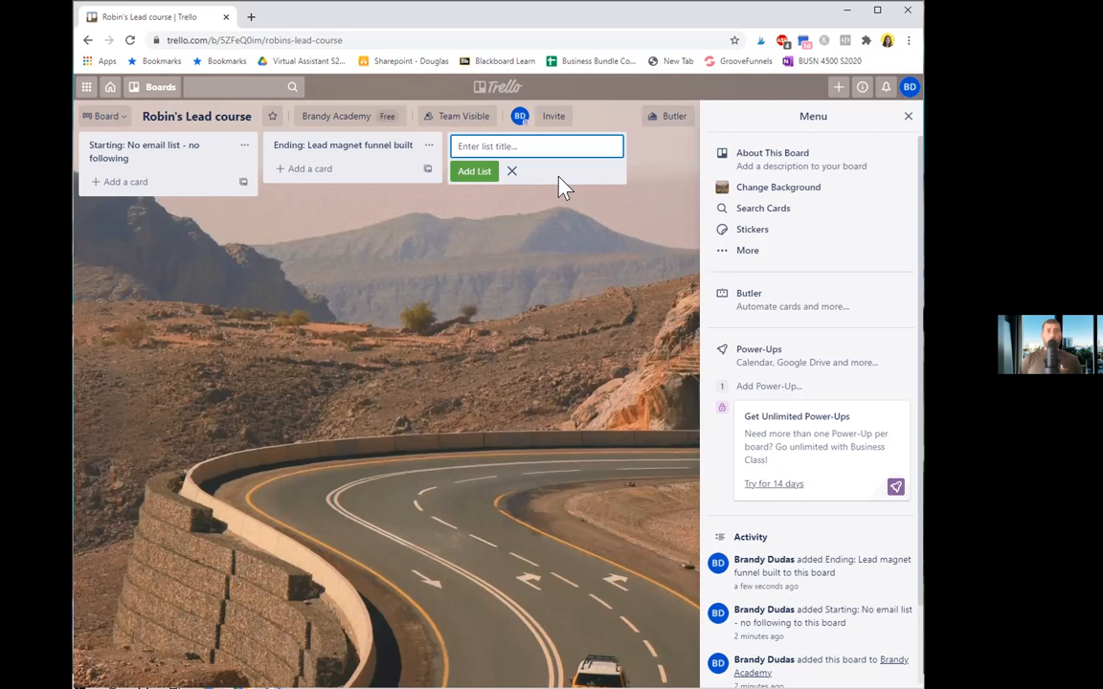
Step: Extend the title of the ending list with "+ 100 subscribers"
{"action": "left_click", "coordinate": [407, 148]}
{"action": "left_click", "coordinate": [412, 145]}
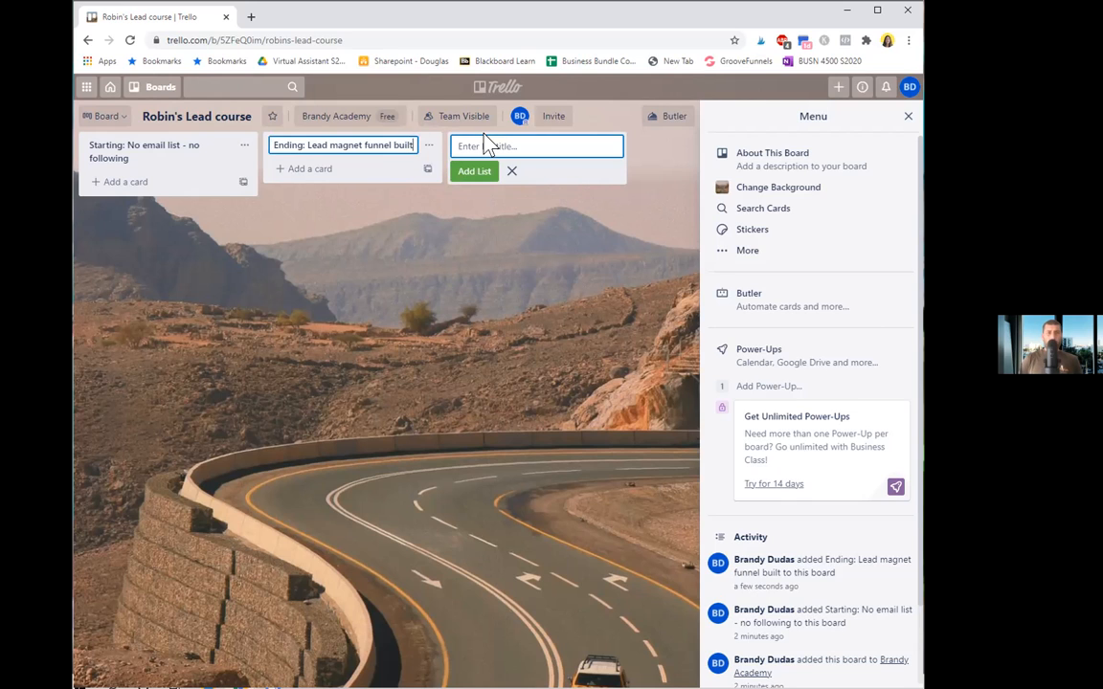
{"action": "type", "text": "+ 100"}
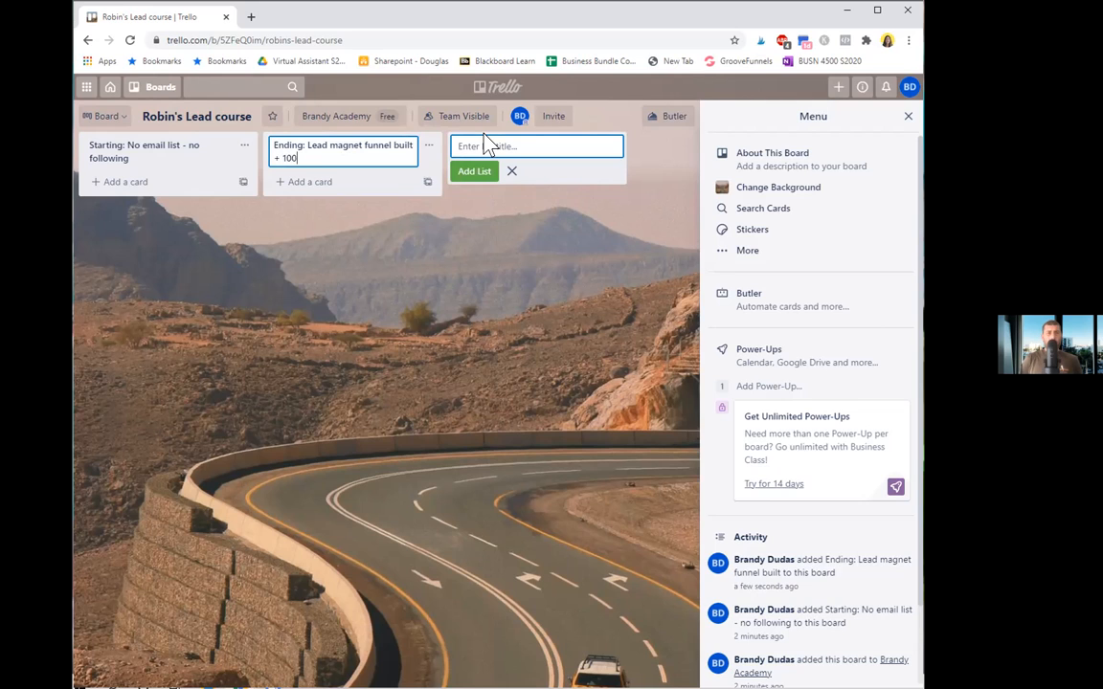
{"action": "type", "text": " subscribers"}
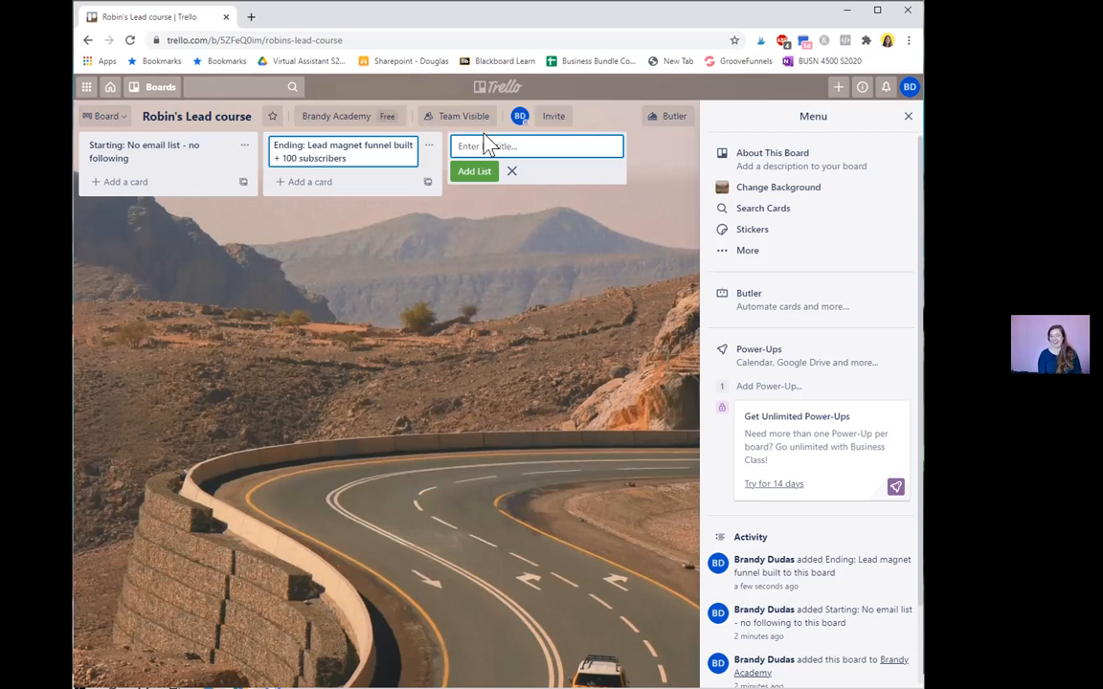
Step: Add a list titled "Mod __: pick the right topic" after the ending list
{"action": "left_click", "coordinate": [490, 146]}
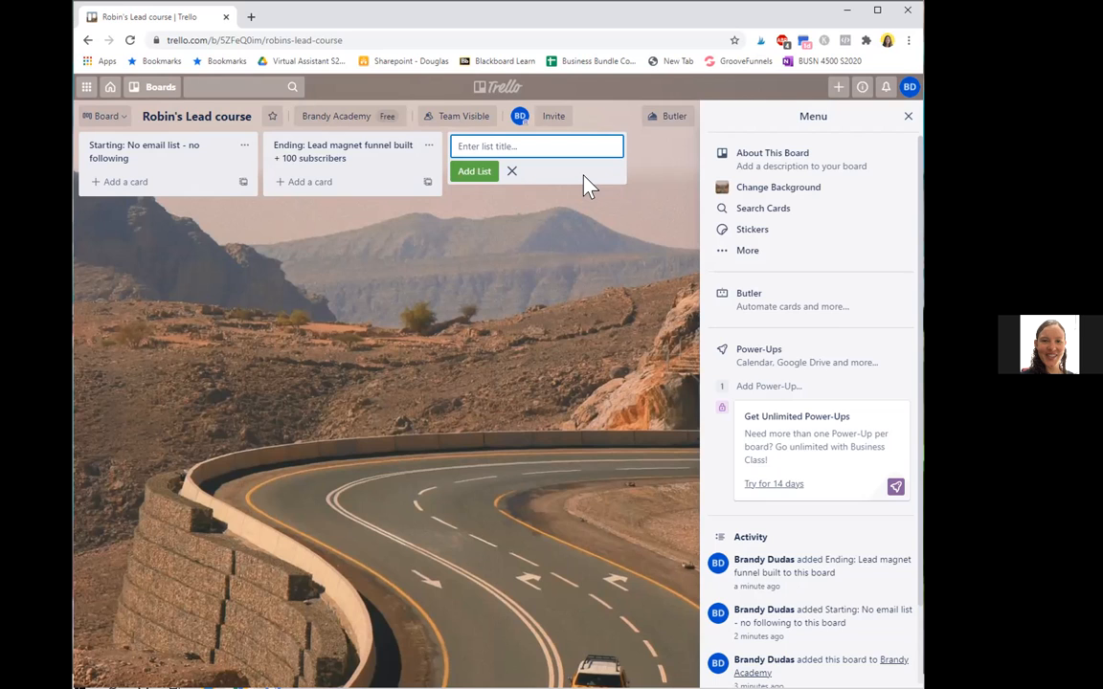
{"action": "type", "text": "Mod __: pick the right topic"}
{"action": "key", "text": "Return"}
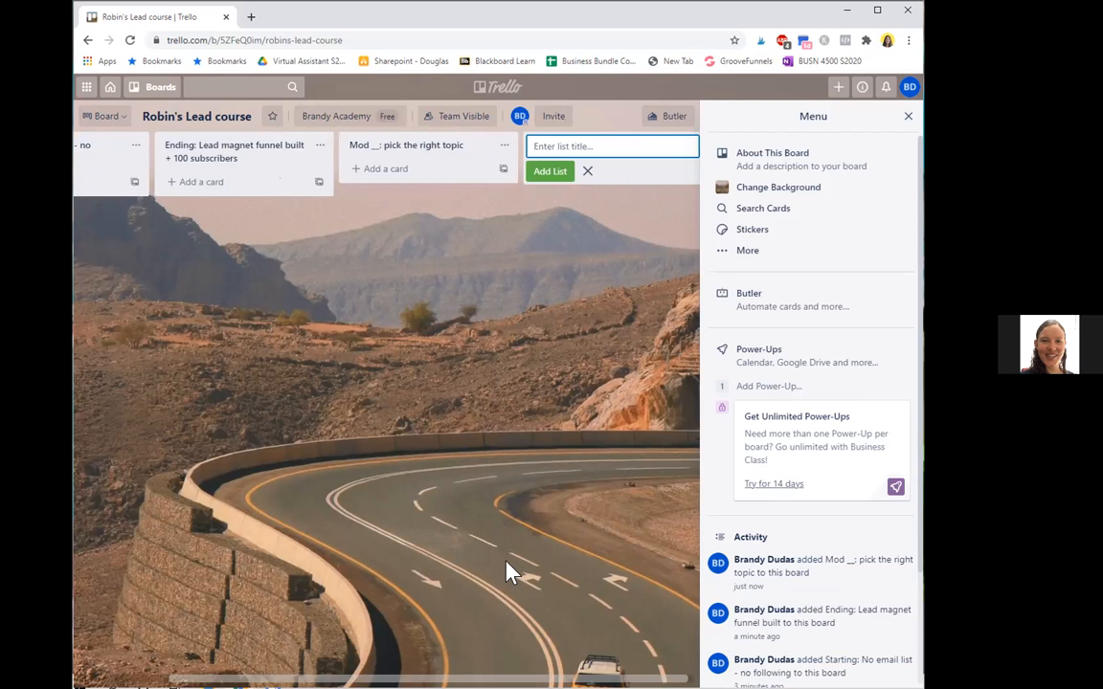
Step: Add a list titled "Mod __: how to create a lead magnet" after the topic module
{"action": "type", "text": "Mod _"}
{"action": "type", "text": "_"}
{"action": "type", "text": " how to cr"}
{"action": "type", "text": "eate a lea"}
{"action": "type", "text": "d ma"}
{"action": "type", "text": "gnet"}
{"action": "key", "text": "Return"}
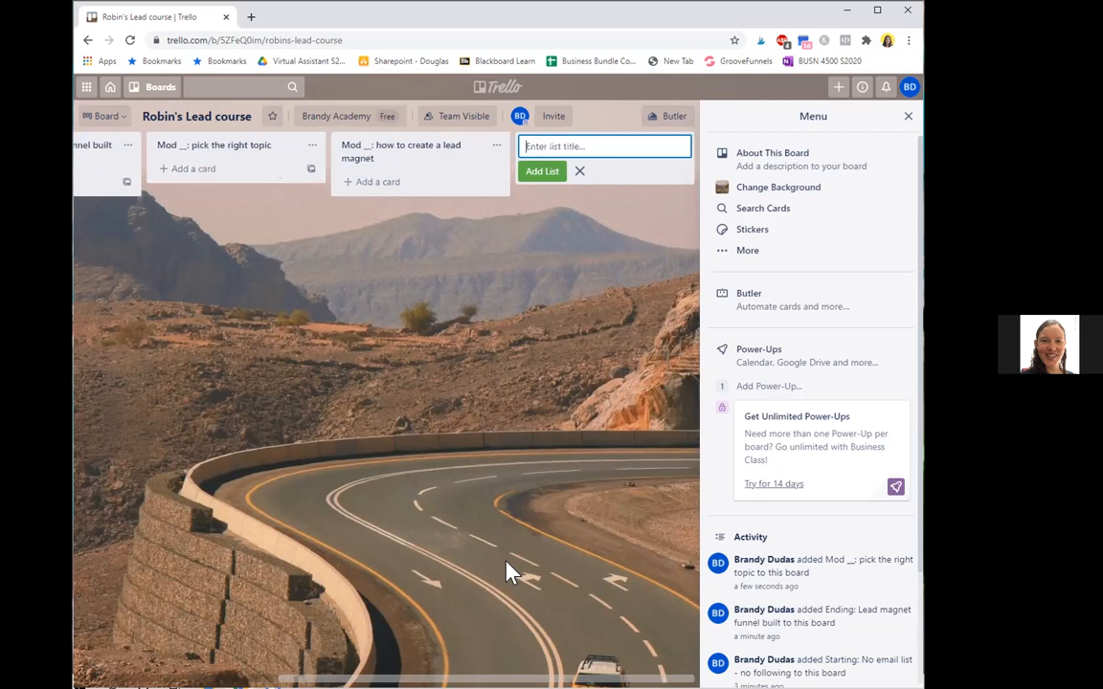
Step: Add a list titled "Mod __: opt in page" after the lead magnet module
{"action": "type", "text": "Mod"}
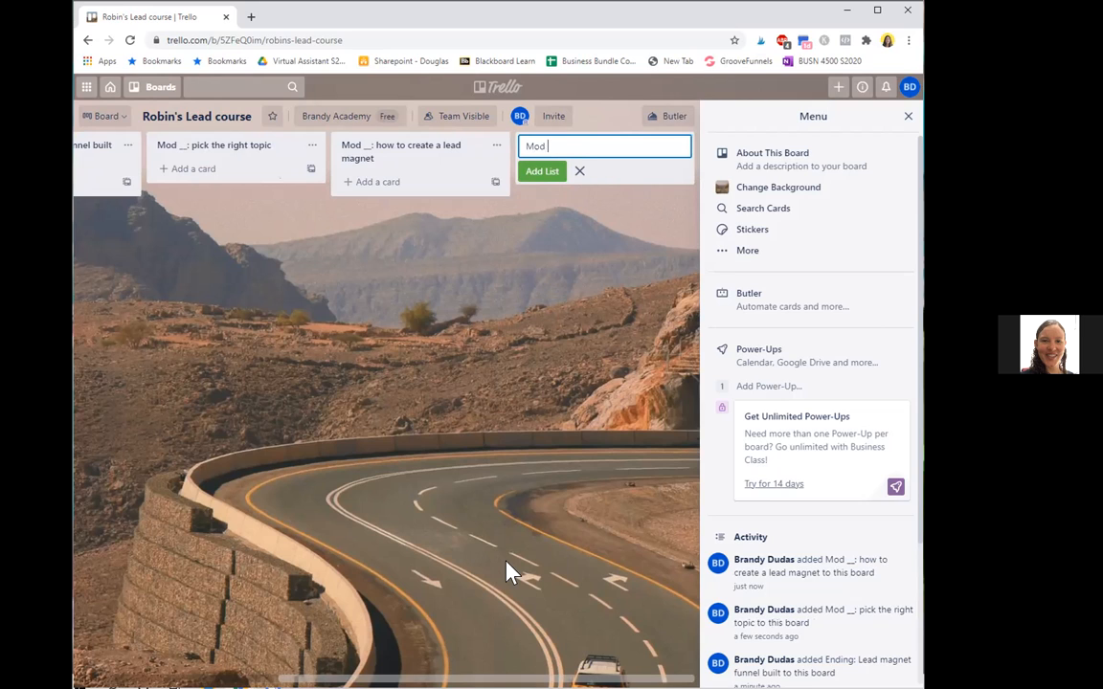
{"action": "type", "text": " __: opt in pa"}
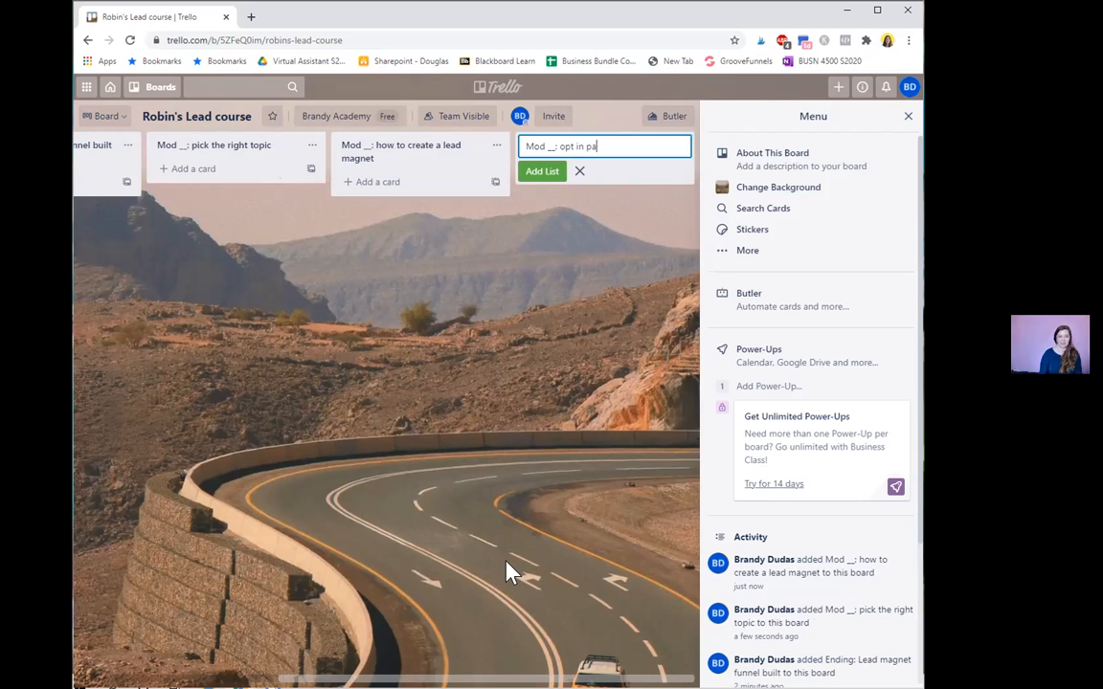
{"action": "type", "text": "ge"}
{"action": "key", "text": "Return"}
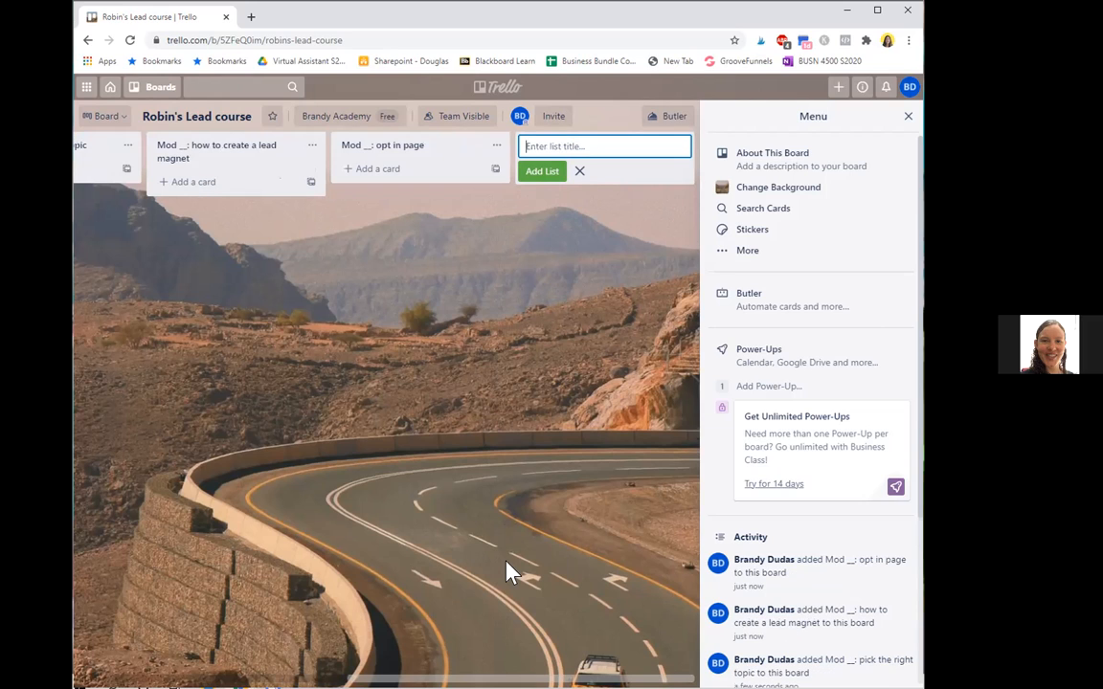
Step: Add two more module lists titled "Mod __: thank you page" and "Mod __ : nurture sequence"
{"action": "type", "text": "Mod _: thank you page"}
{"action": "key", "text": "Return"}
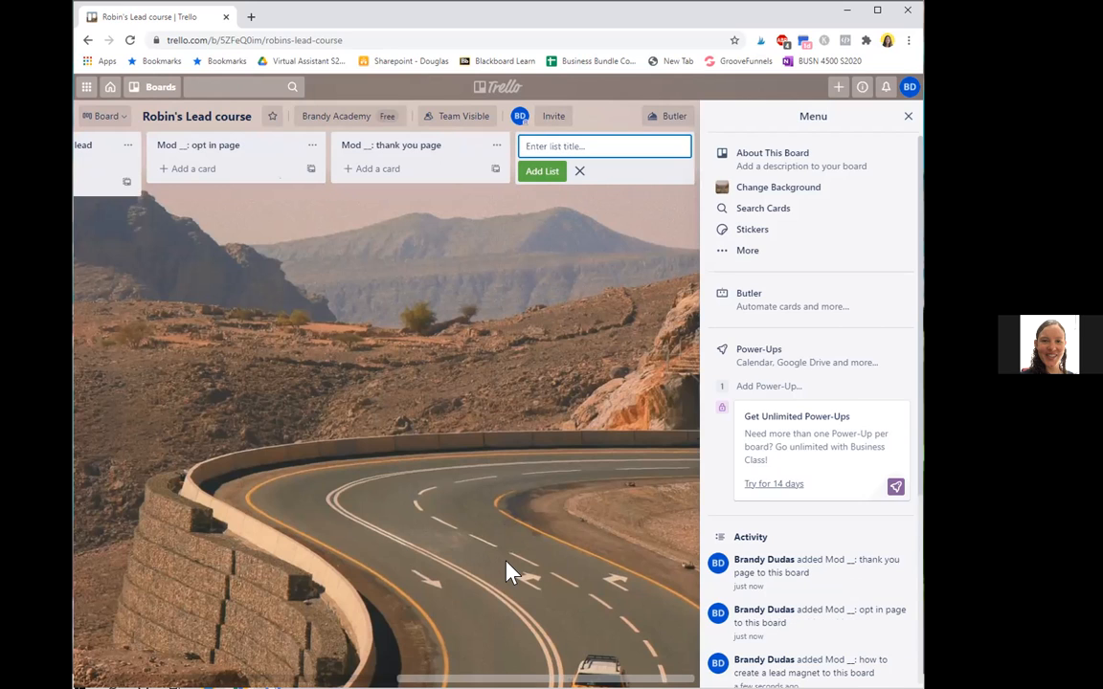
{"action": "type", "text": "Mod __: nurture sequence"}
{"action": "key", "text": "Return"}
Step: Add a list titled "Mod __: make sure it works!" after the nurture sequence module
{"action": "type", "text": "Mon"}
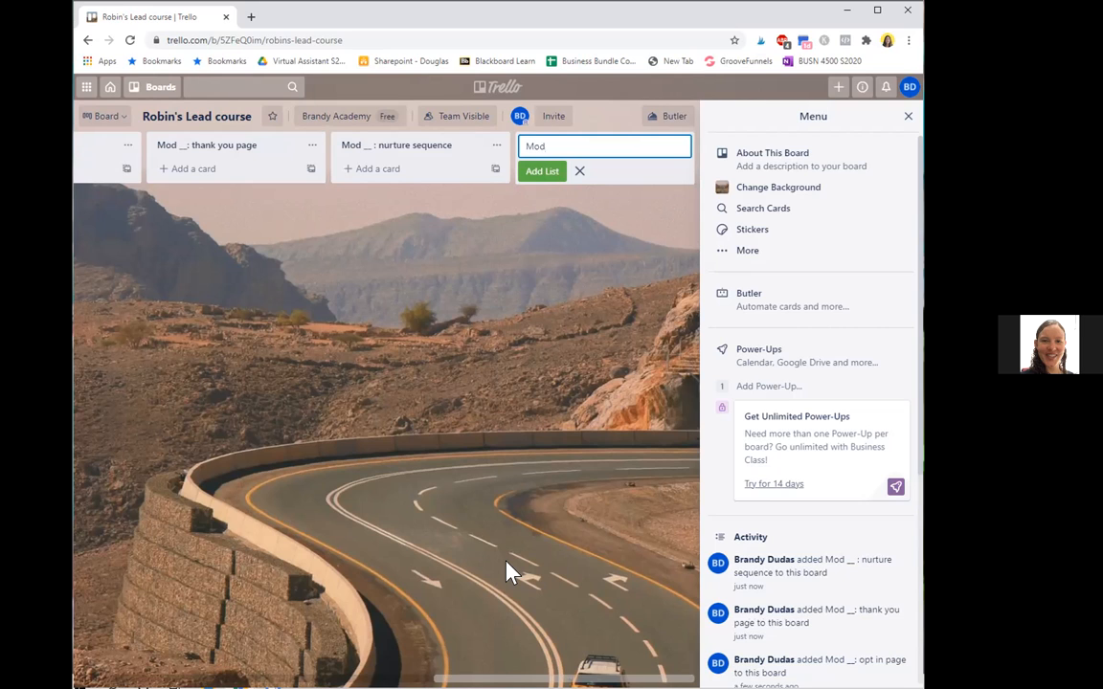
{"action": "type", "text": " __: make sure"}
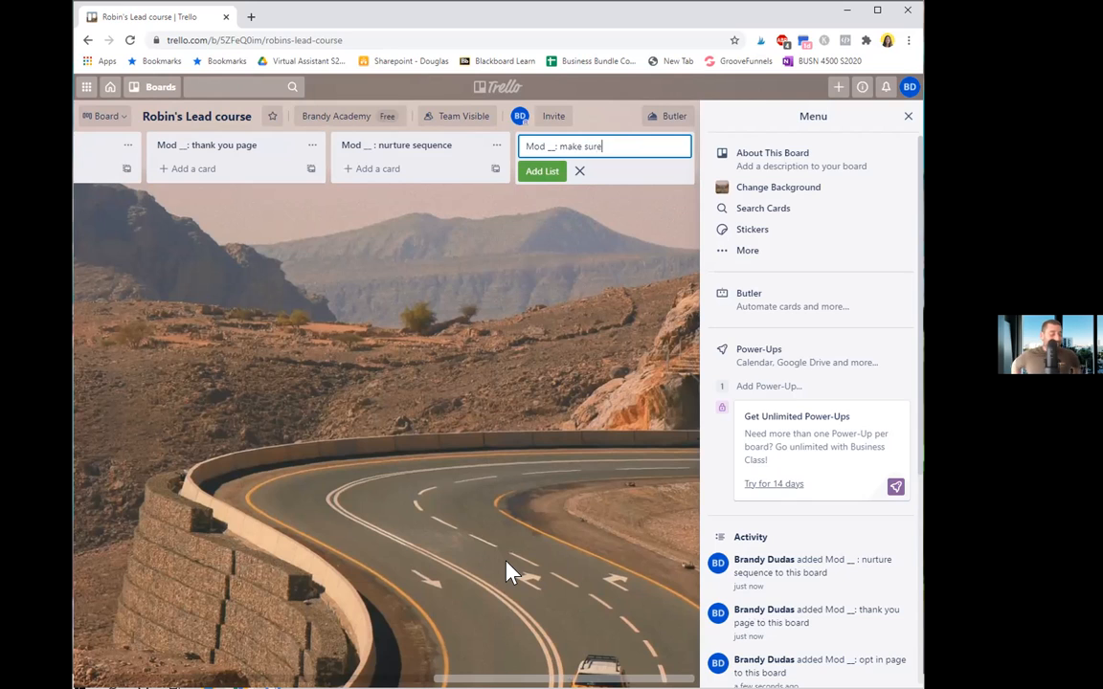
{"action": "type", "text": " it works!"}
{"action": "key", "text": "Return"}
Step: Add a list titled "Mod __: how to promote" as the last module
{"action": "type", "text": "Mod"}
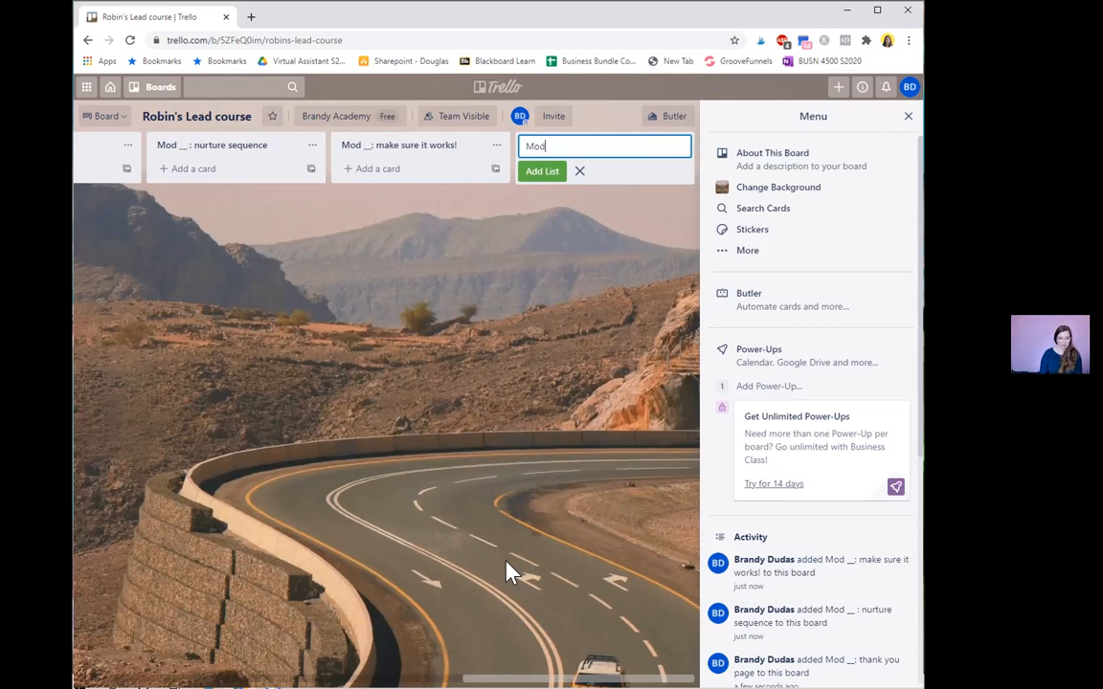
{"action": "type", "text": " __: how to"}
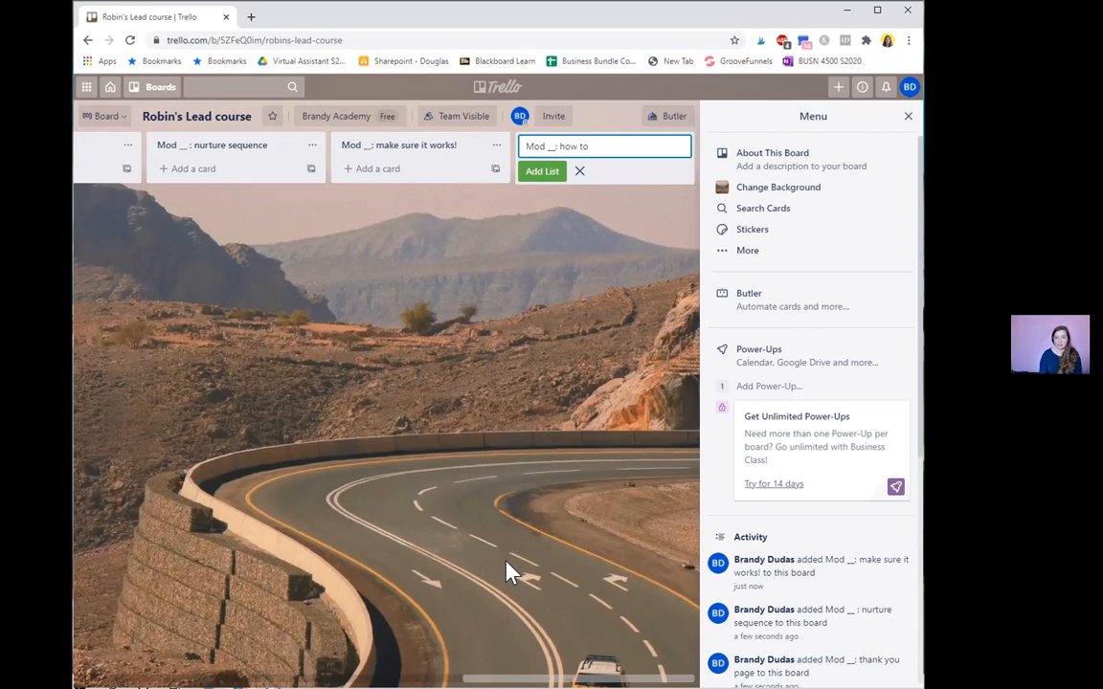
{"action": "type", "text": " promote"}
{"action": "key", "text": "Return"}
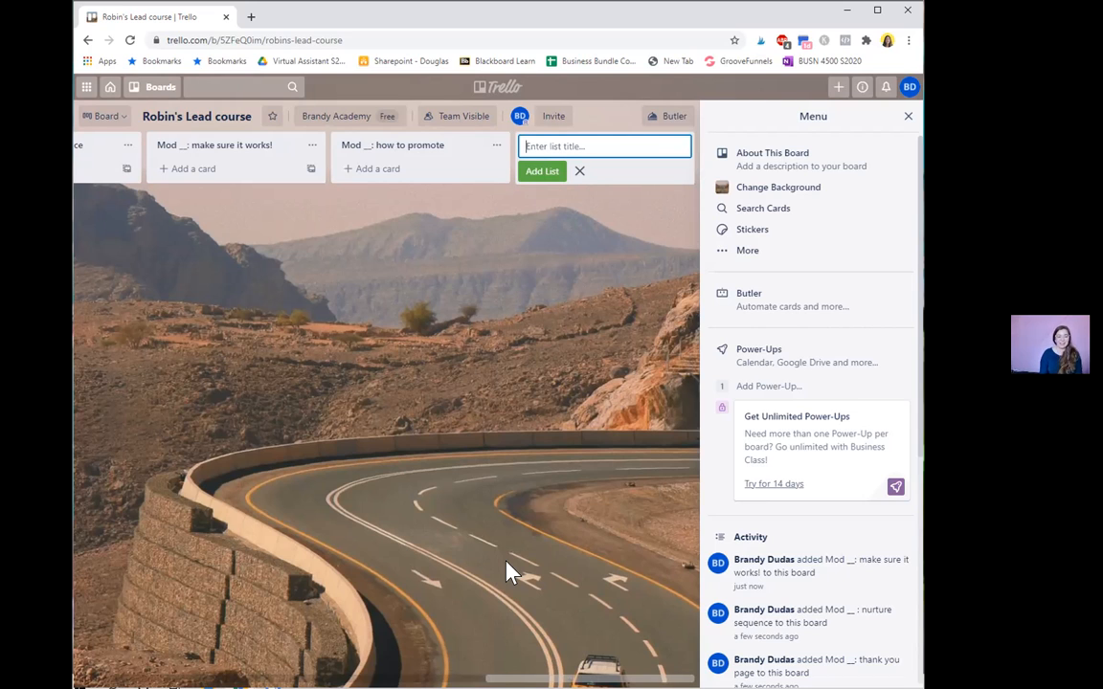
Step: Hide the board's side menu and move the "Ending: Lead magnet funnel built + 100 subscribers" list after "Mod __: how to promote"
{"action": "left_click", "coordinate": [906, 119]}
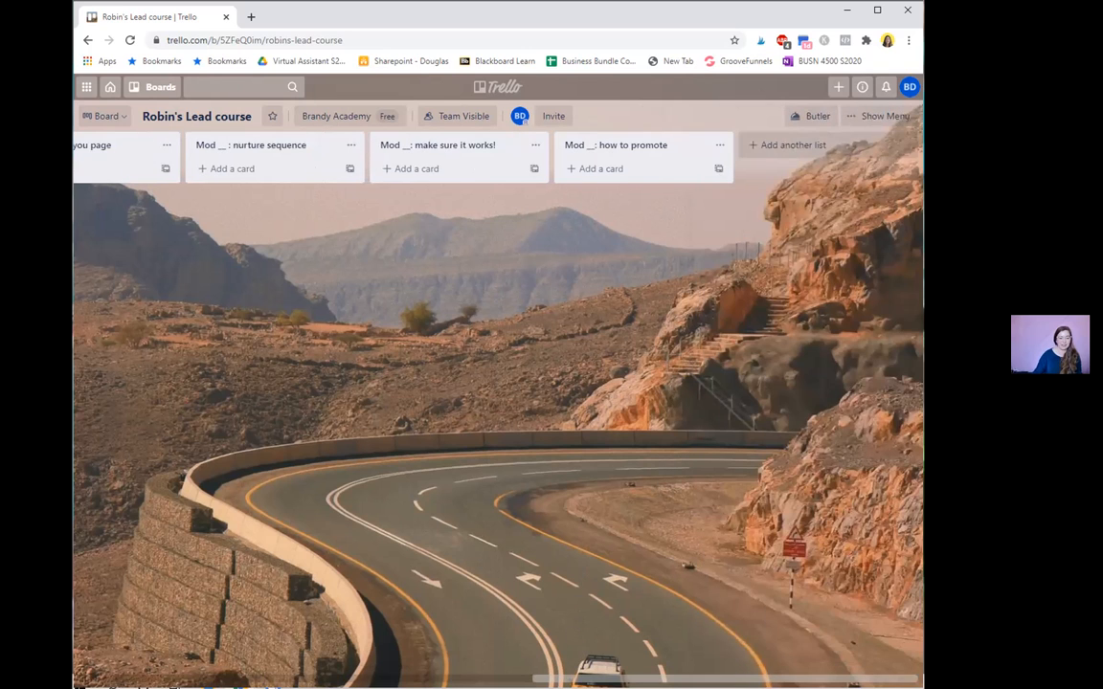
{"action": "scroll", "coordinate": [498, 383], "scroll_direction": "left", "scroll_amount": 1}
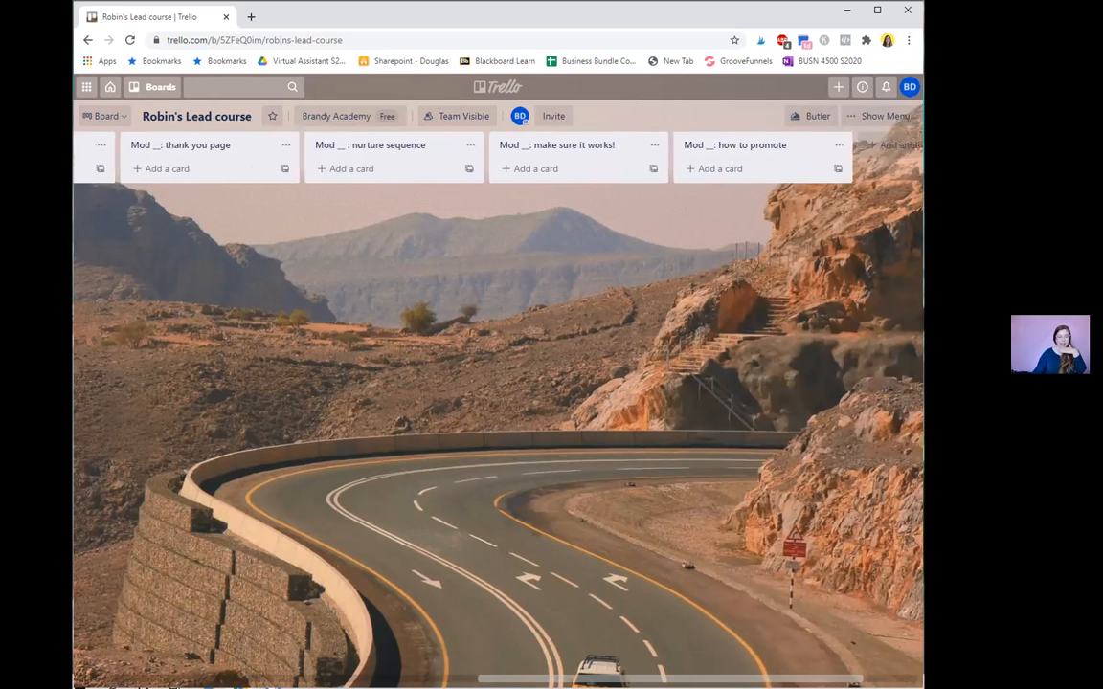
{"action": "scroll", "coordinate": [498, 383], "scroll_direction": "left", "scroll_amount": 7}
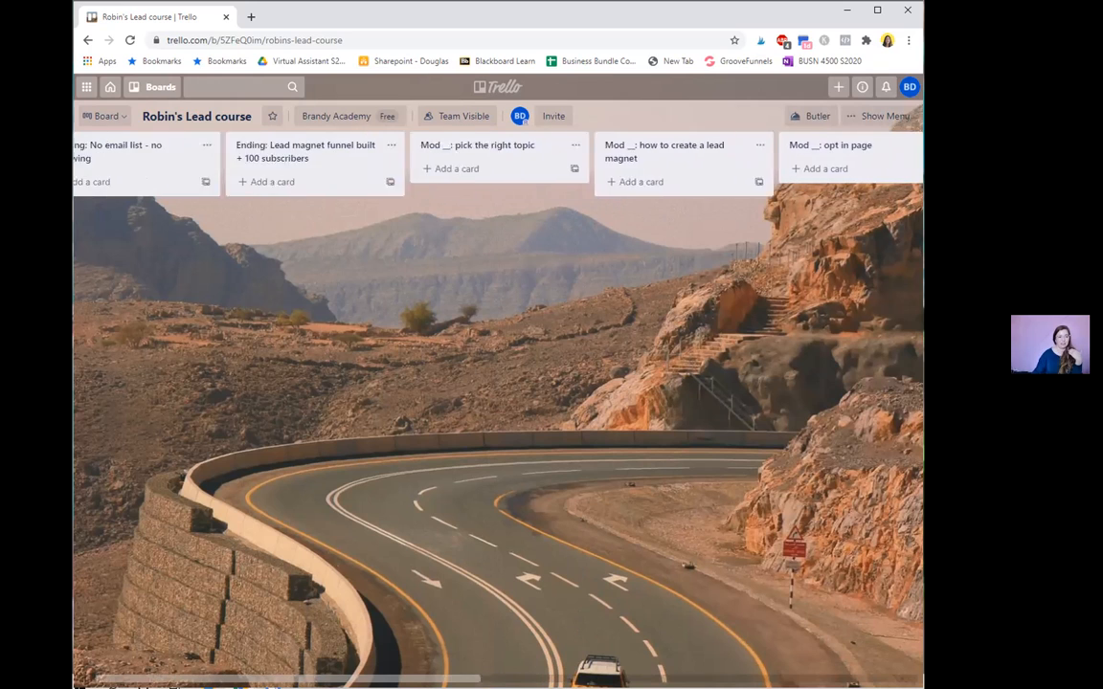
{"action": "scroll", "coordinate": [414, 328], "scroll_direction": "left", "scroll_amount": 1}
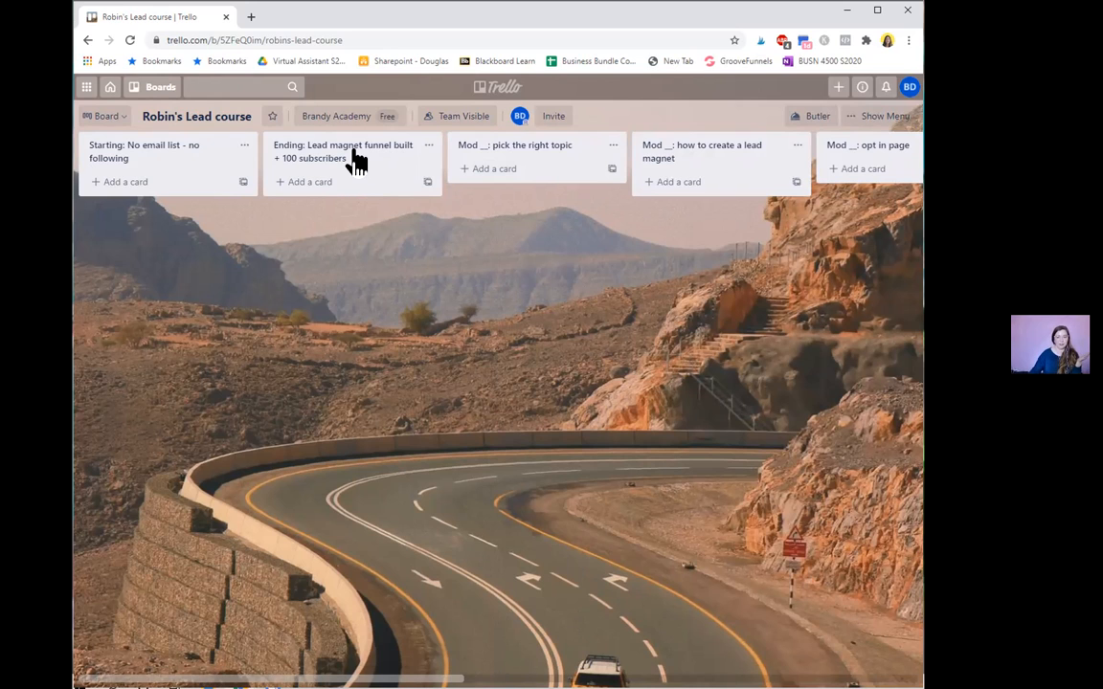
{"action": "left_click_drag", "start_coordinate": [335, 157], "coordinate": [763, 153]}
{"action": "left_click_drag", "start_coordinate": [701, 679], "coordinate": [271, 678]}
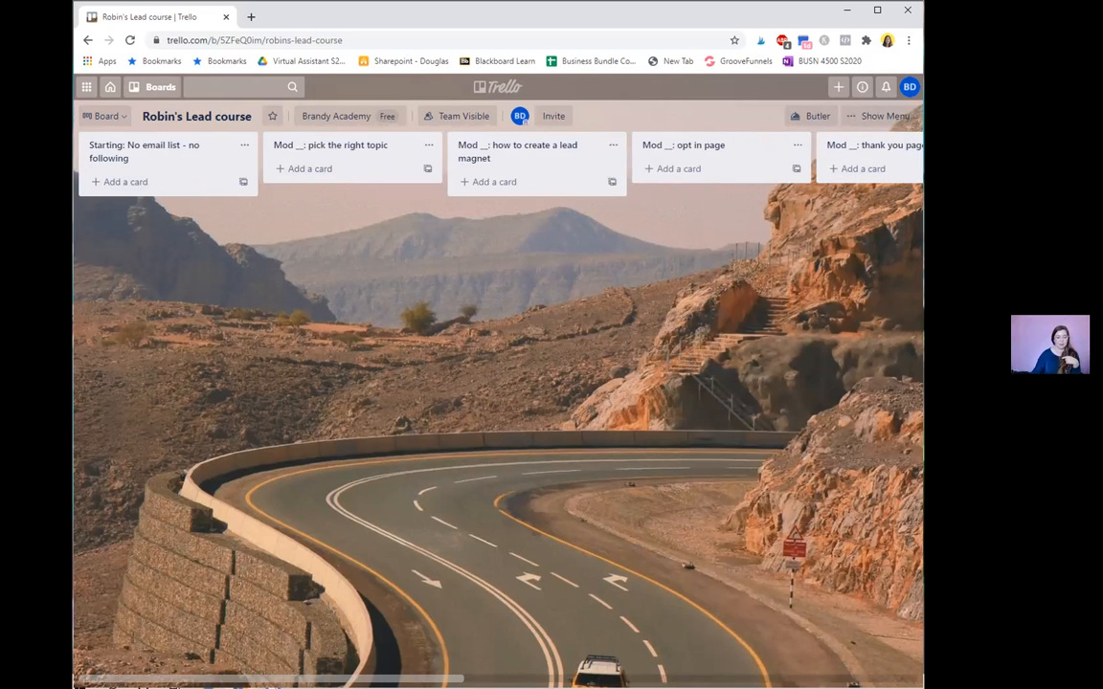
{"action": "scroll", "coordinate": [498, 383], "scroll_direction": "right", "scroll_amount": 8}
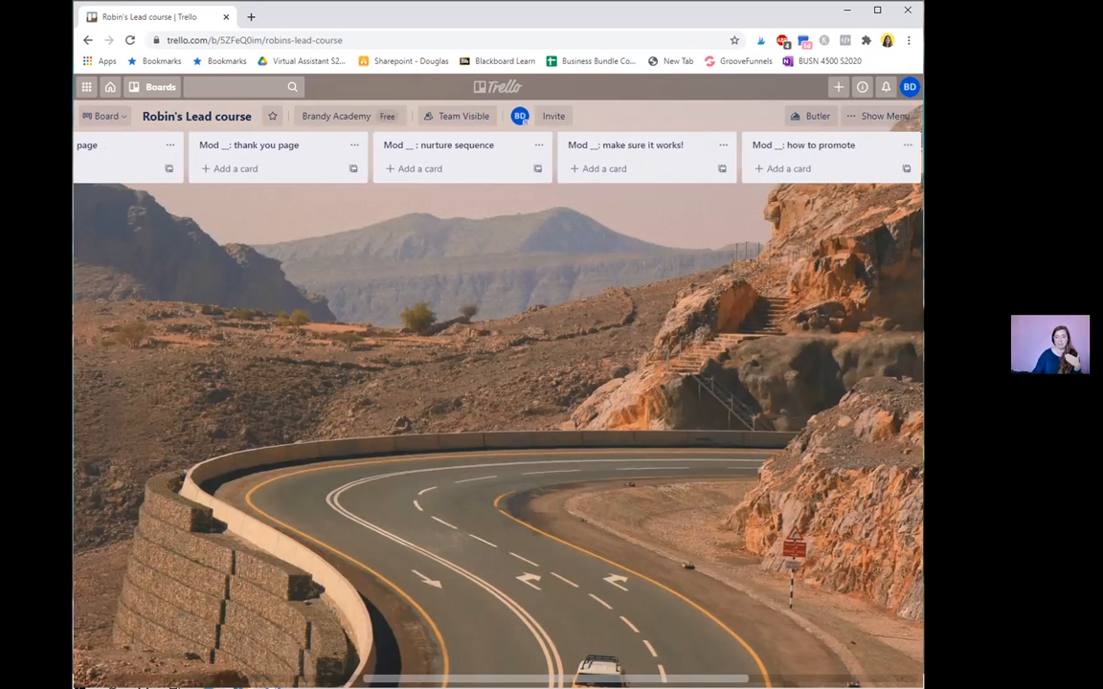
{"action": "scroll", "coordinate": [498, 383], "scroll_direction": "right", "scroll_amount": 5}
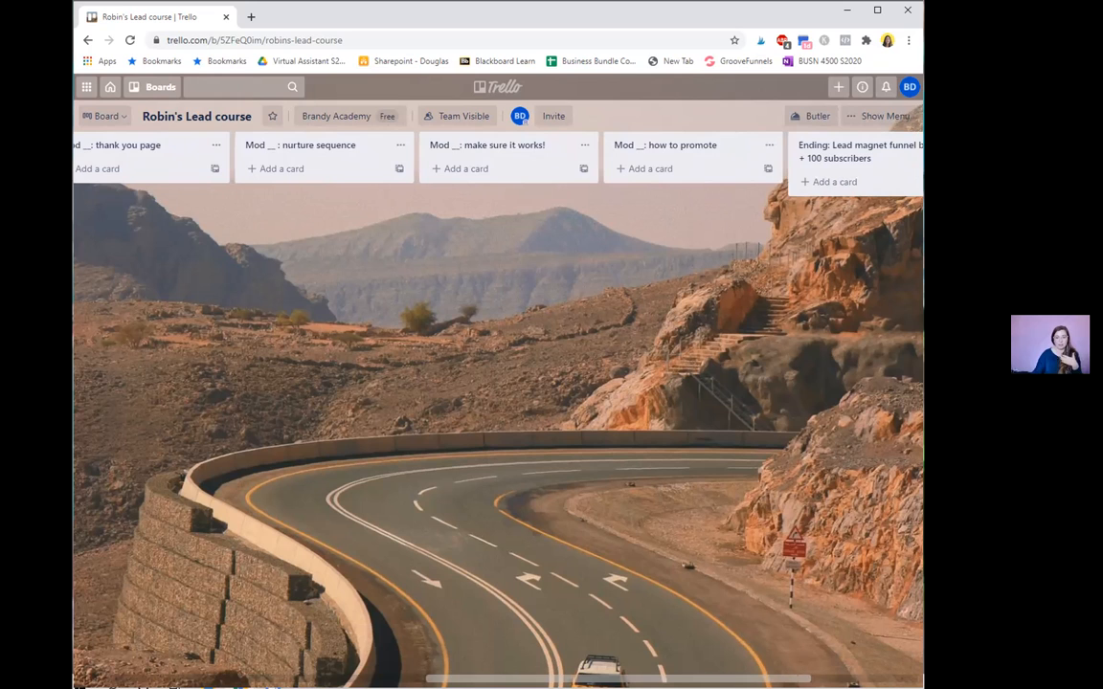
Step: Add a card titled "Passion" to the "Mod __: pick the right topic" list
{"action": "scroll", "coordinate": [498, 383], "scroll_direction": "left", "scroll_amount": 10}
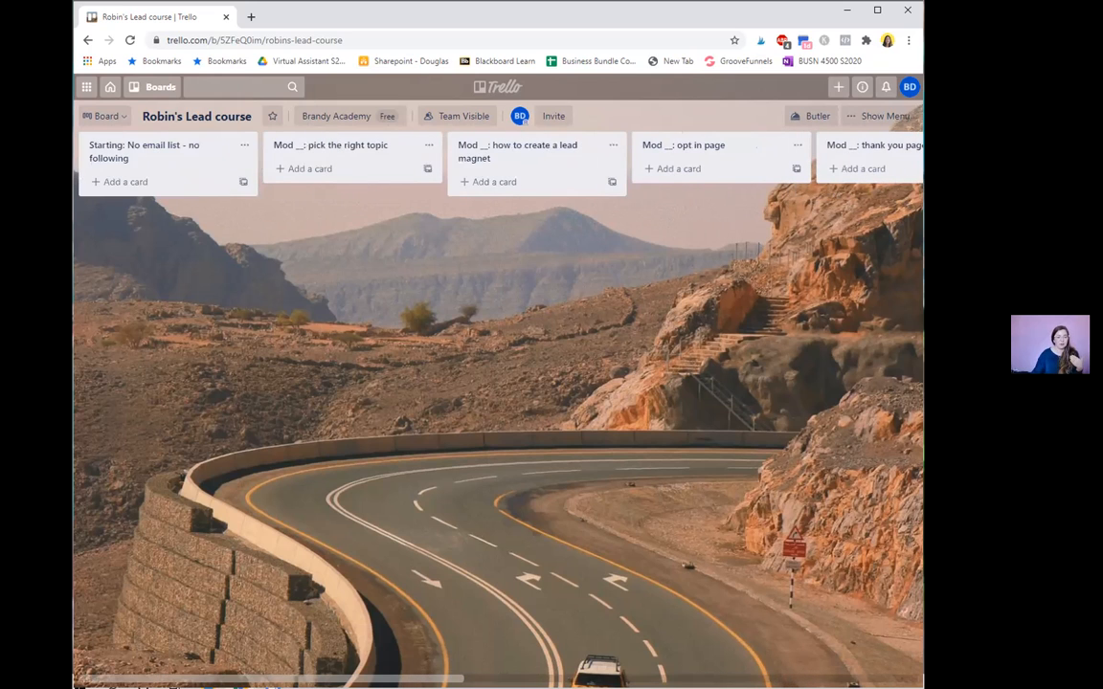
{"action": "left_click", "coordinate": [323, 170]}
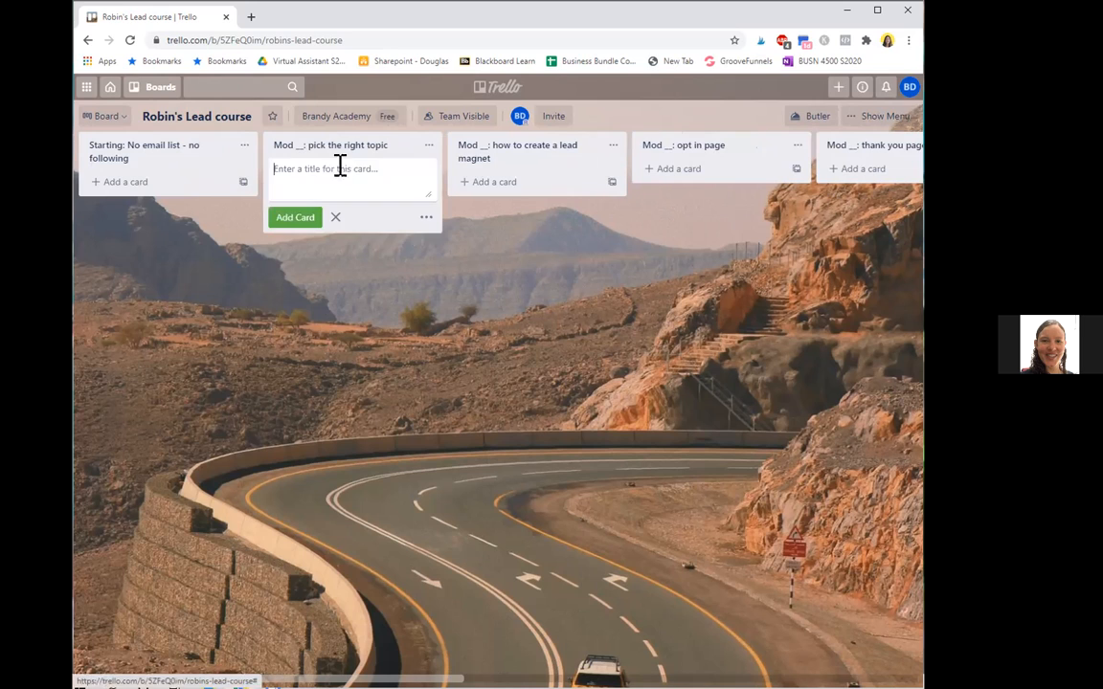
{"action": "type", "text": "Passion"}
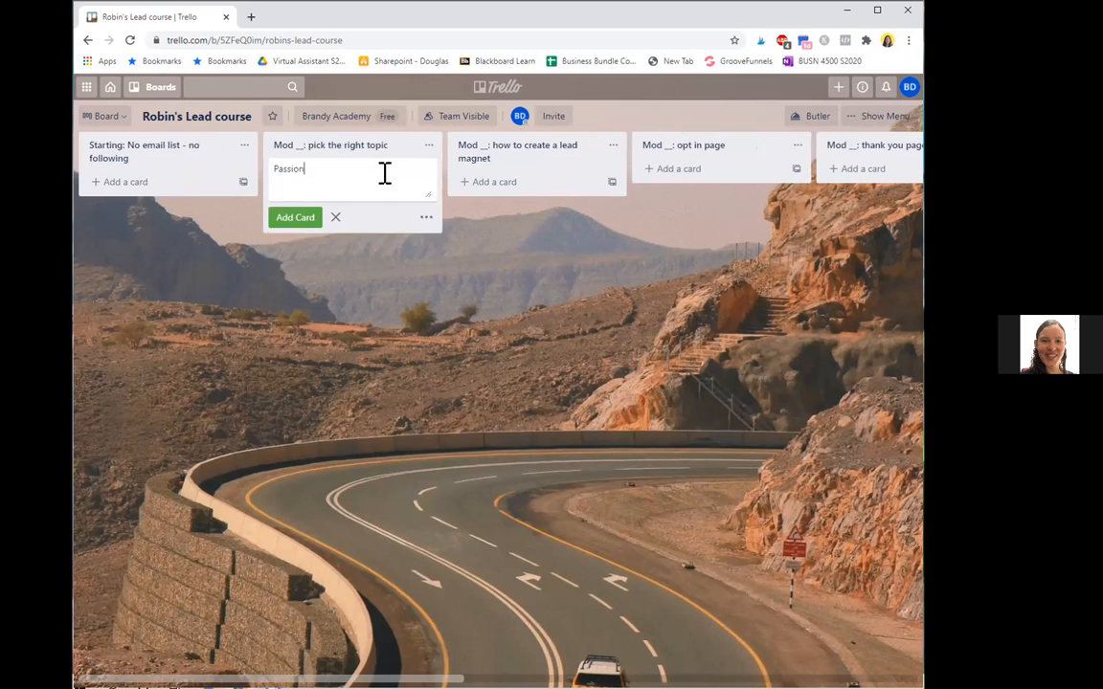
{"action": "key", "text": "Return"}
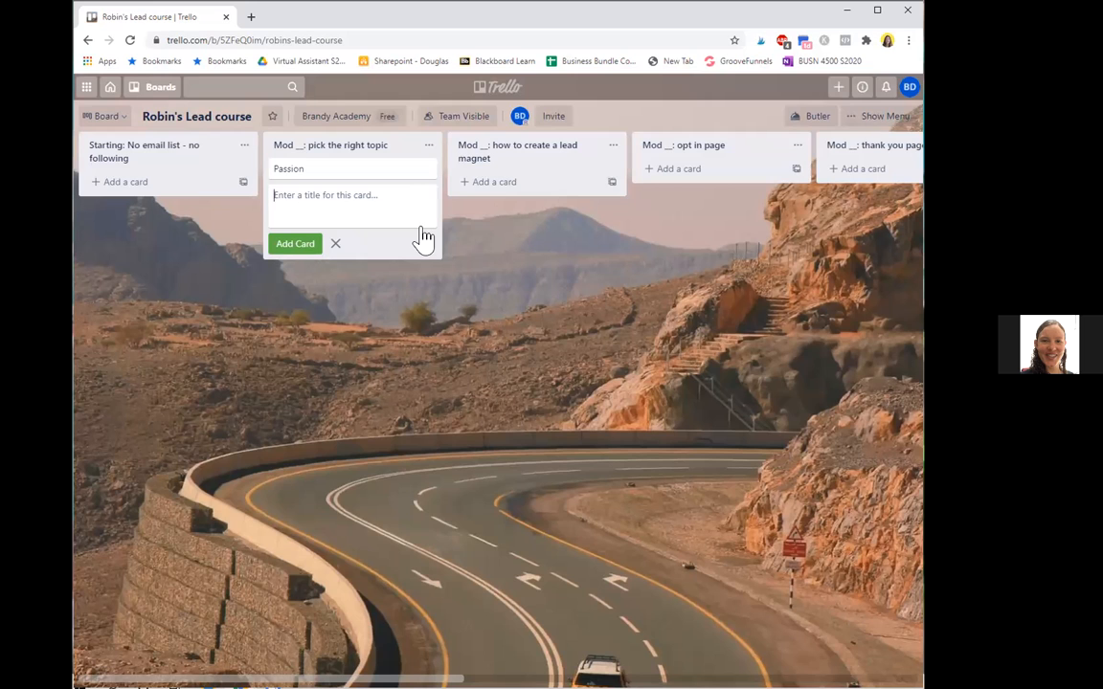
Step: Add the cards "Not the expert" and "Validating topic" below "Passion" in the "Mod __: pick the right topic" list
{"action": "type", "text": "Ed"}
{"action": "key", "text": "BackSpace"}
{"action": "key", "text": "BackSpace"}
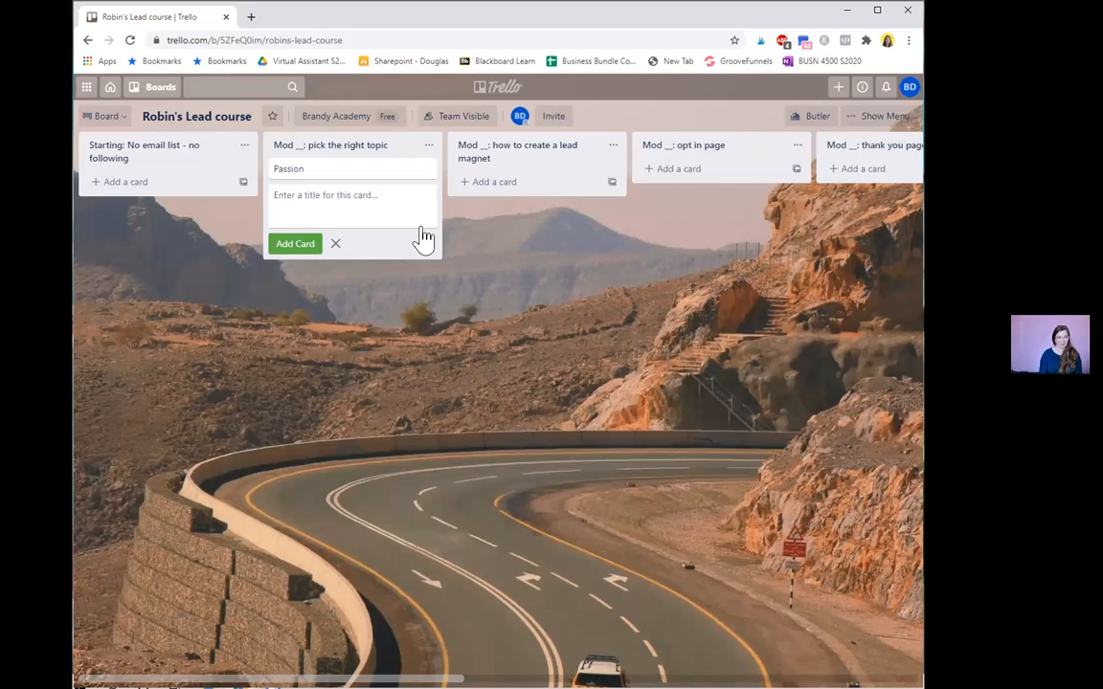
{"action": "type", "text": "N"}
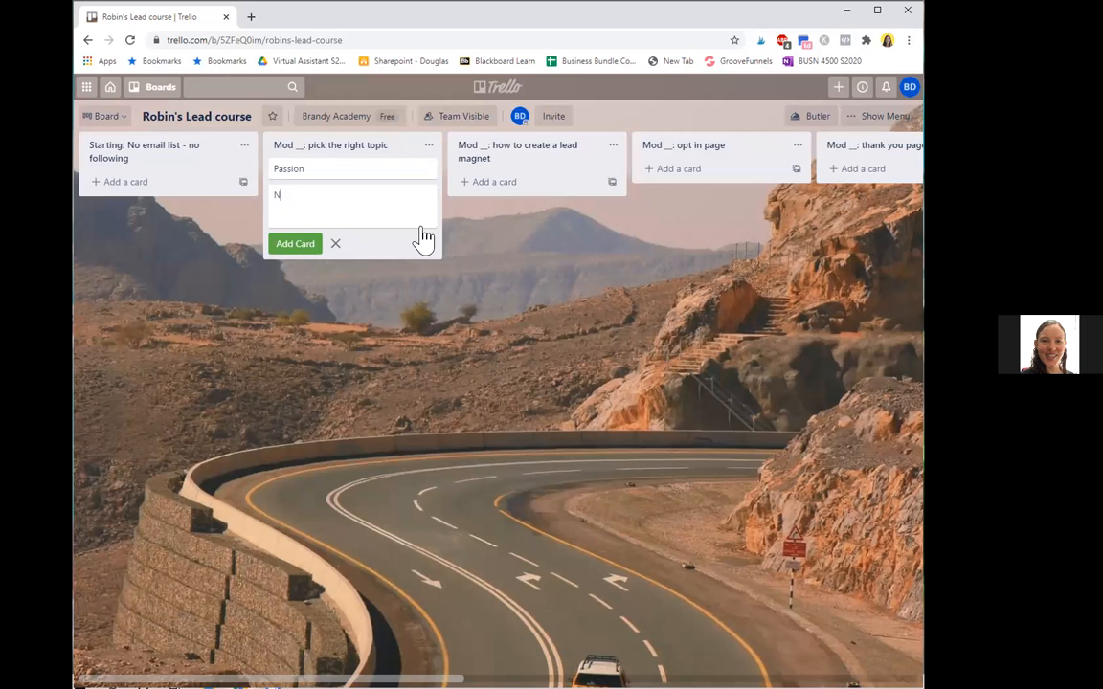
{"action": "type", "text": "ot the expert"}
{"action": "key", "text": "Return"}
{"action": "type", "text": "Validat"}
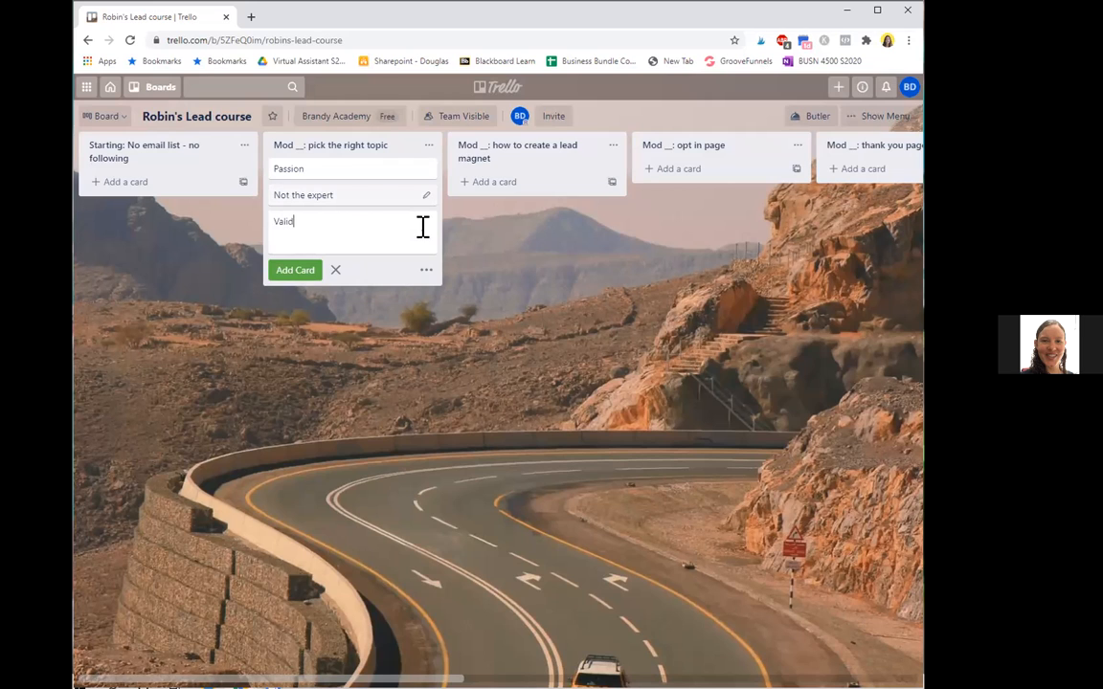
{"action": "type", "text": "topic"}
{"action": "key", "text": "Return"}
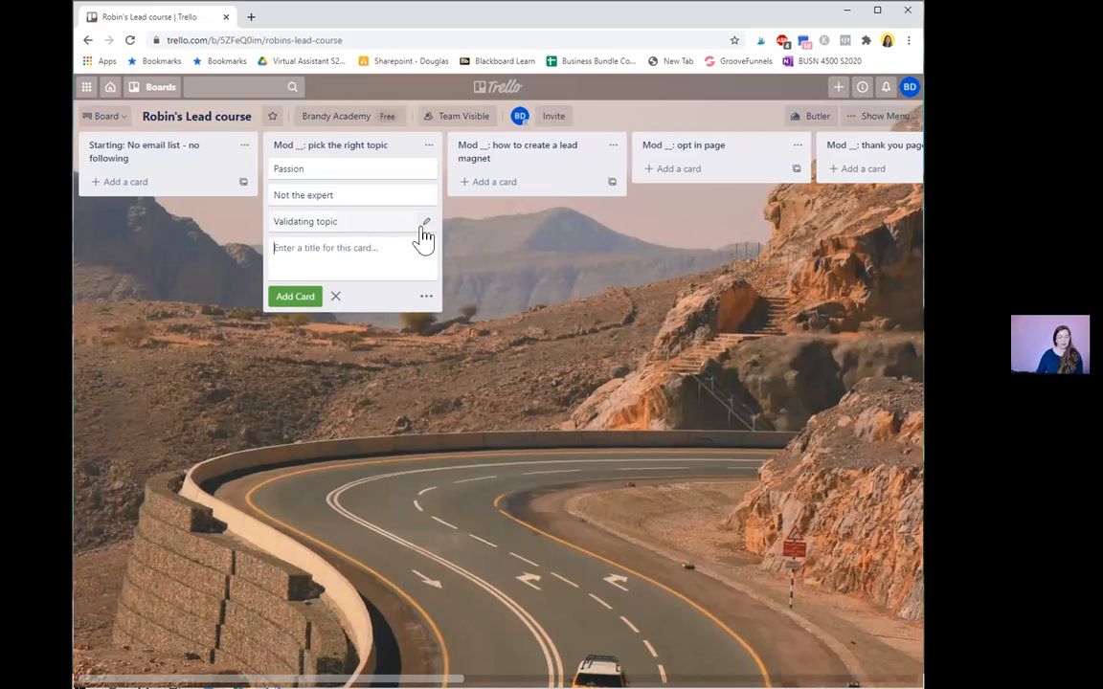
Step: Add a card titled "What the heck is a lead magnet" to the "Mod __: how to create a lead magnet" list
{"action": "left_click", "coordinate": [543, 203]}
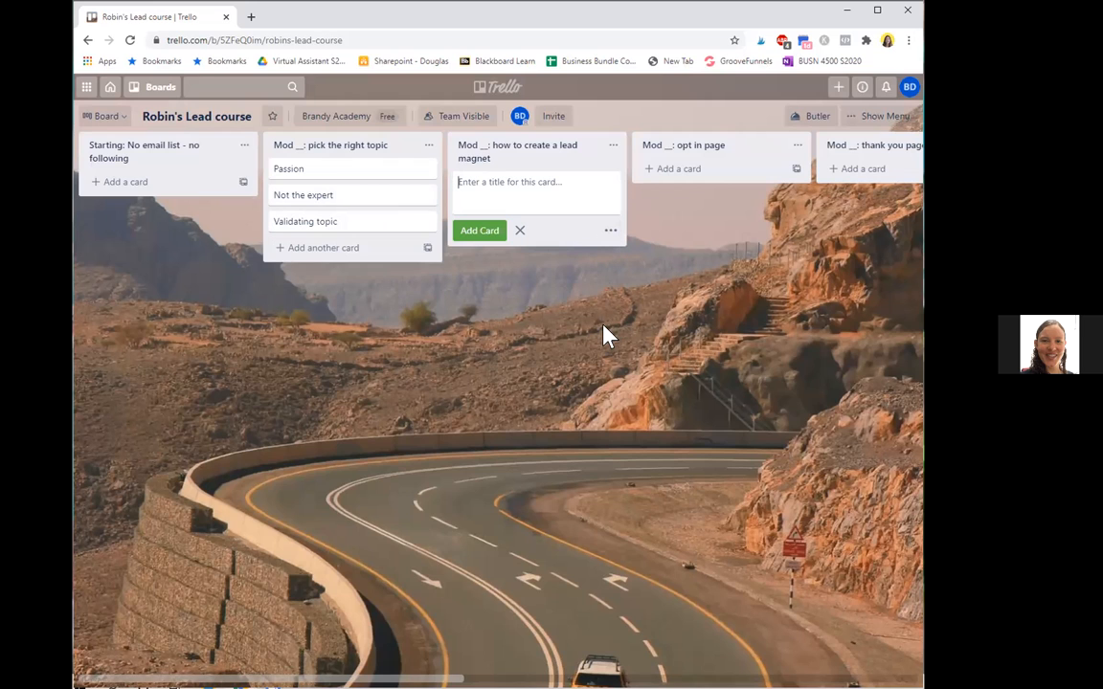
{"action": "type", "text": "What"}
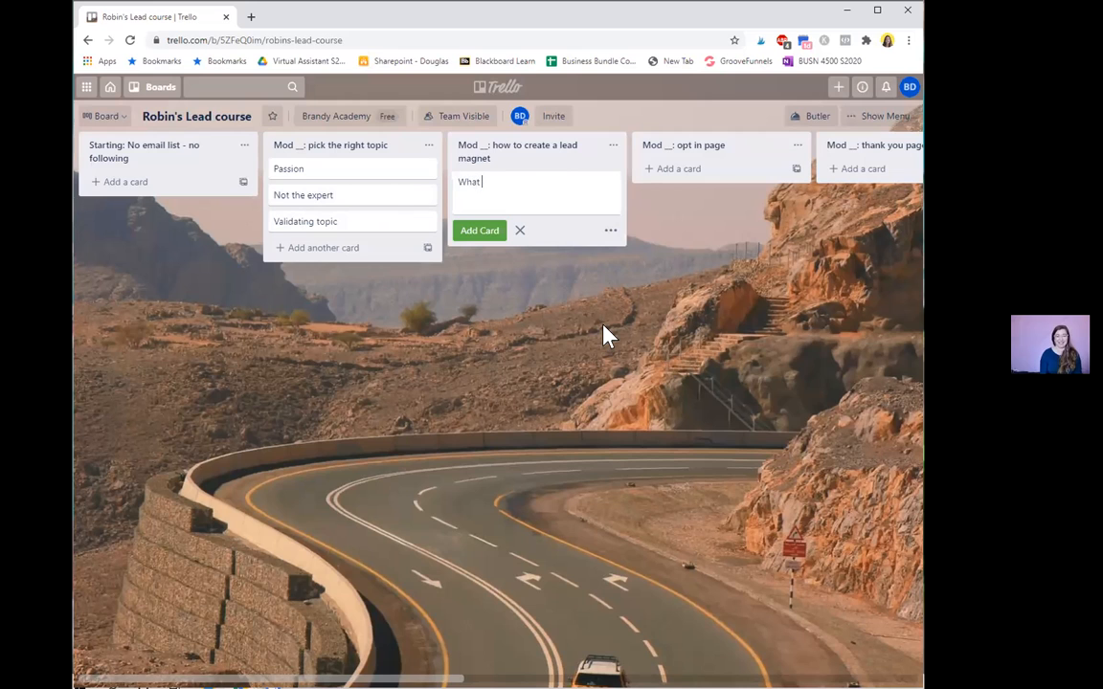
{"action": "type", "text": " the heck "}
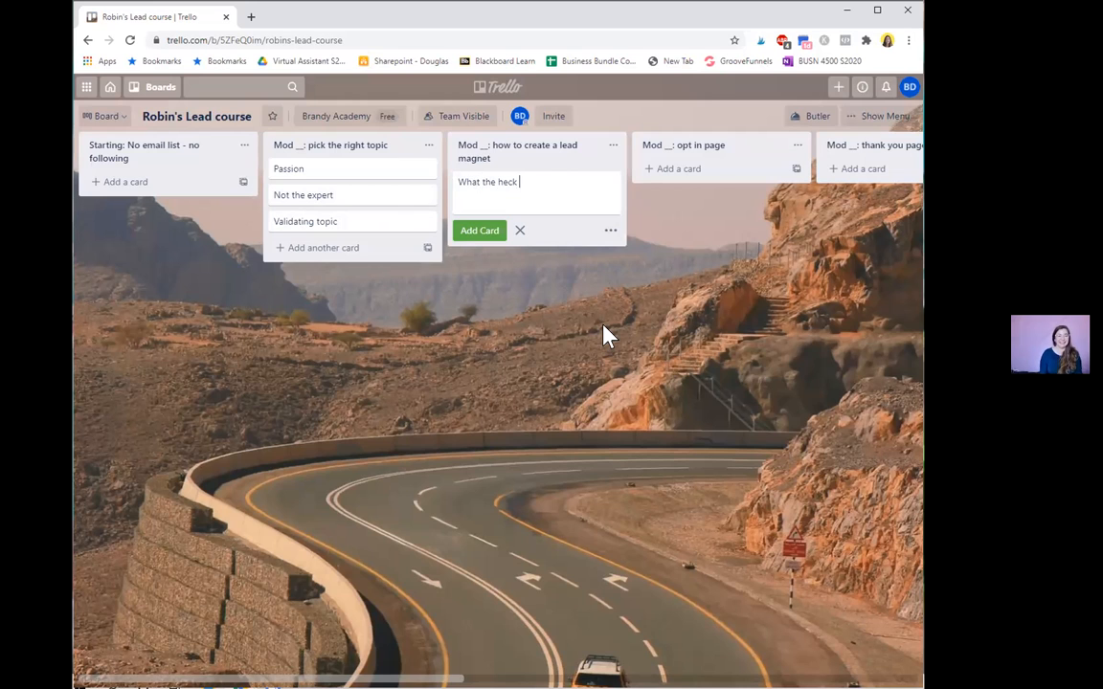
{"action": "type", "text": "is a lead magnet"}
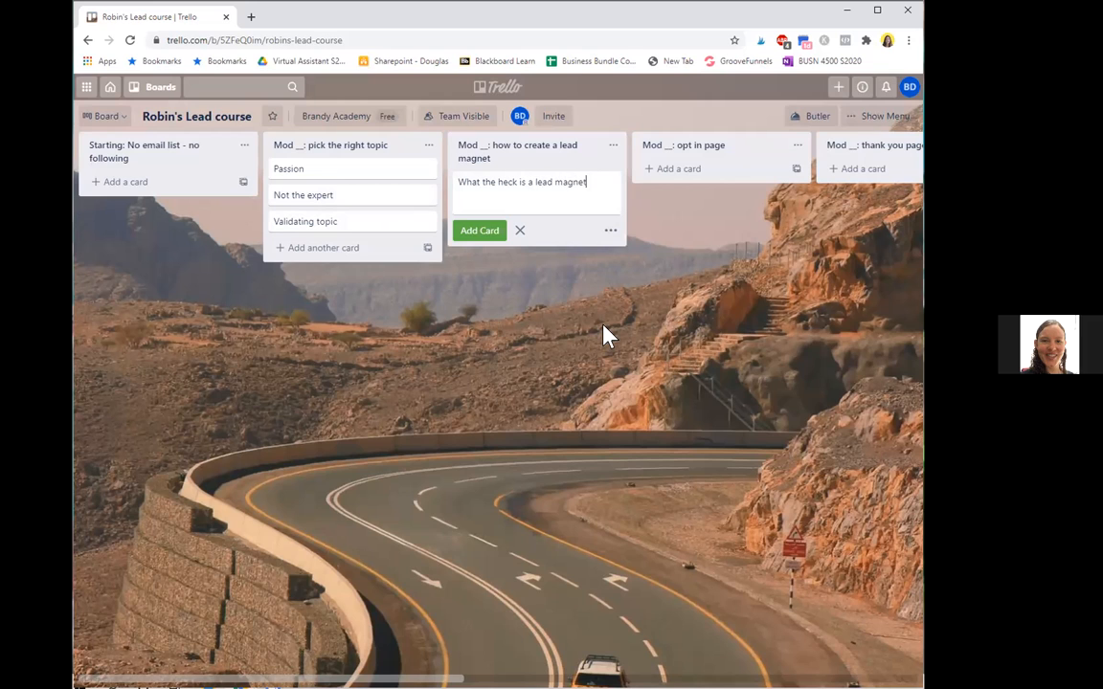
{"action": "key", "text": "Return"}
Step: Add two more cards titled "examples of lead magnet" and "canva" to the lead magnet creation module
{"action": "type", "text": "examples of"}
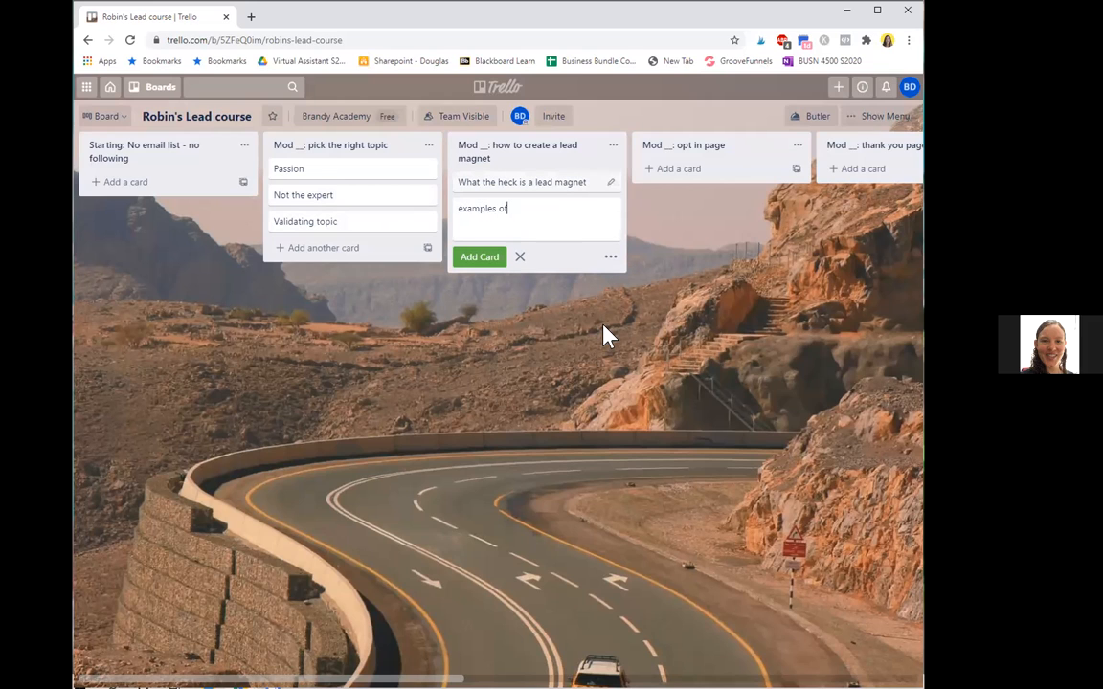
{"action": "type", "text": " lead magnet"}
{"action": "key", "text": "Return"}
{"action": "type", "text": "canva"}
{"action": "key", "text": "Return"}
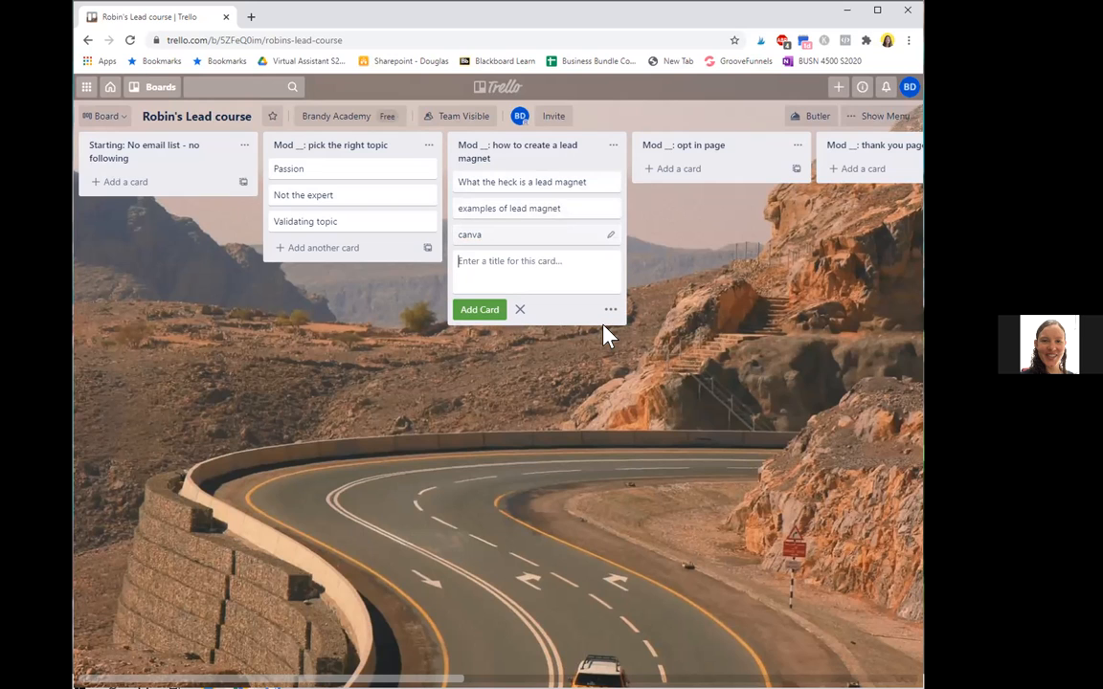
Step: Add a card titled "Things to keep in mind when creating lead magnet" below the "canva" card
{"action": "type", "text": "Things to ke"}
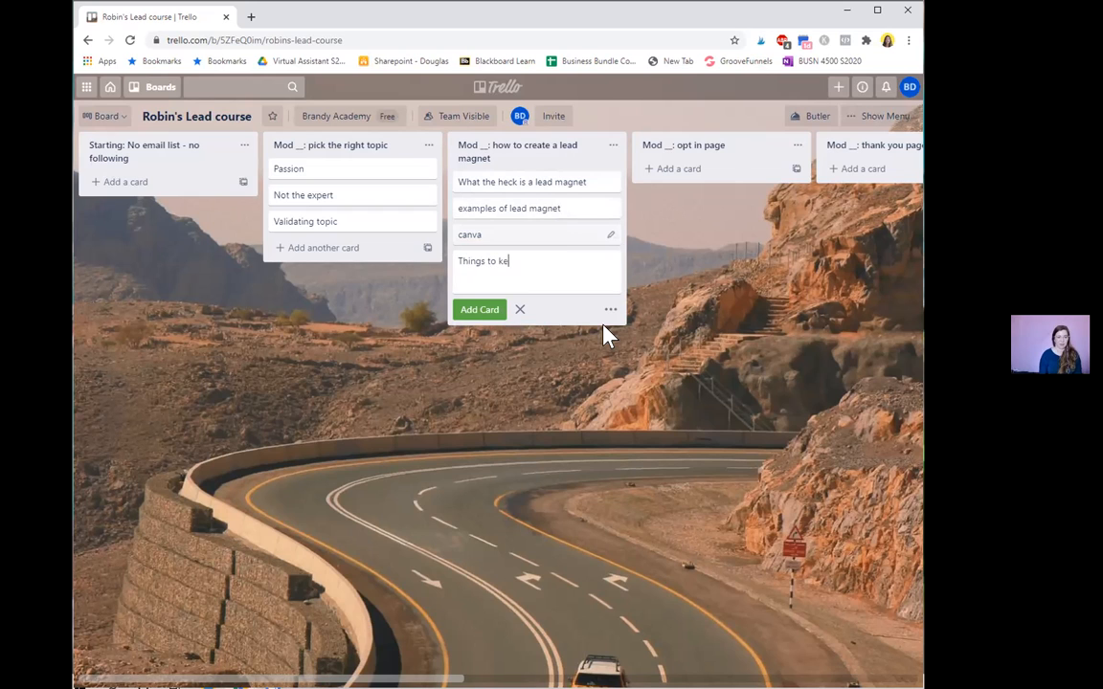
{"action": "type", "text": "ep in mind when creatin"}
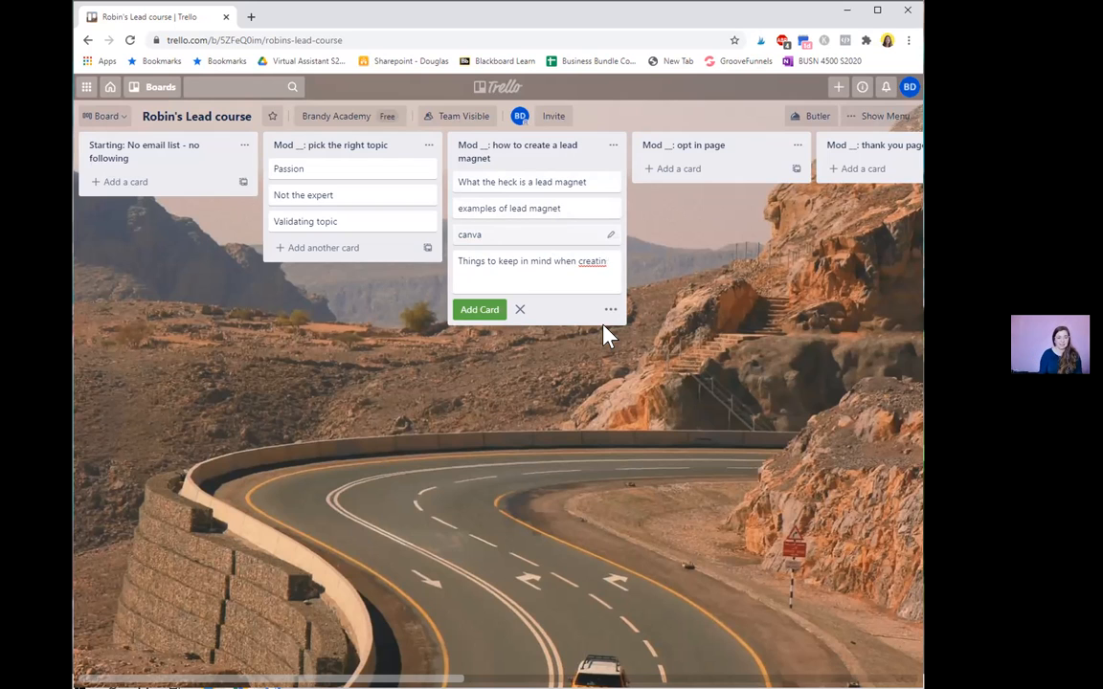
{"action": "type", "text": "g"}
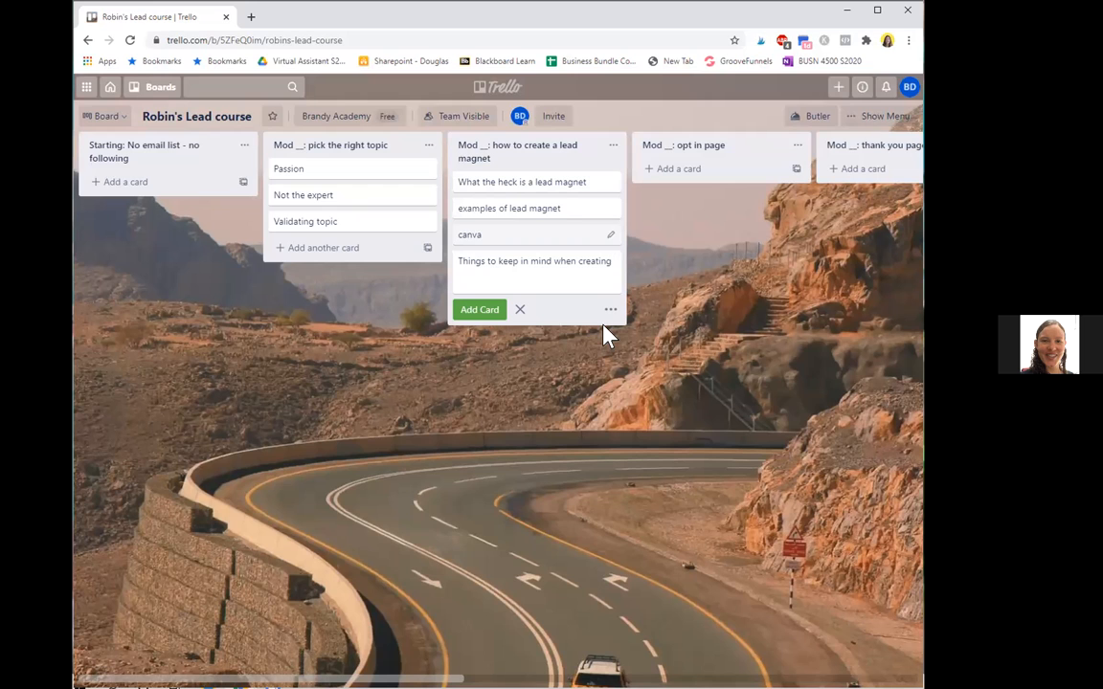
{"action": "type", "text": " lead magnet"}
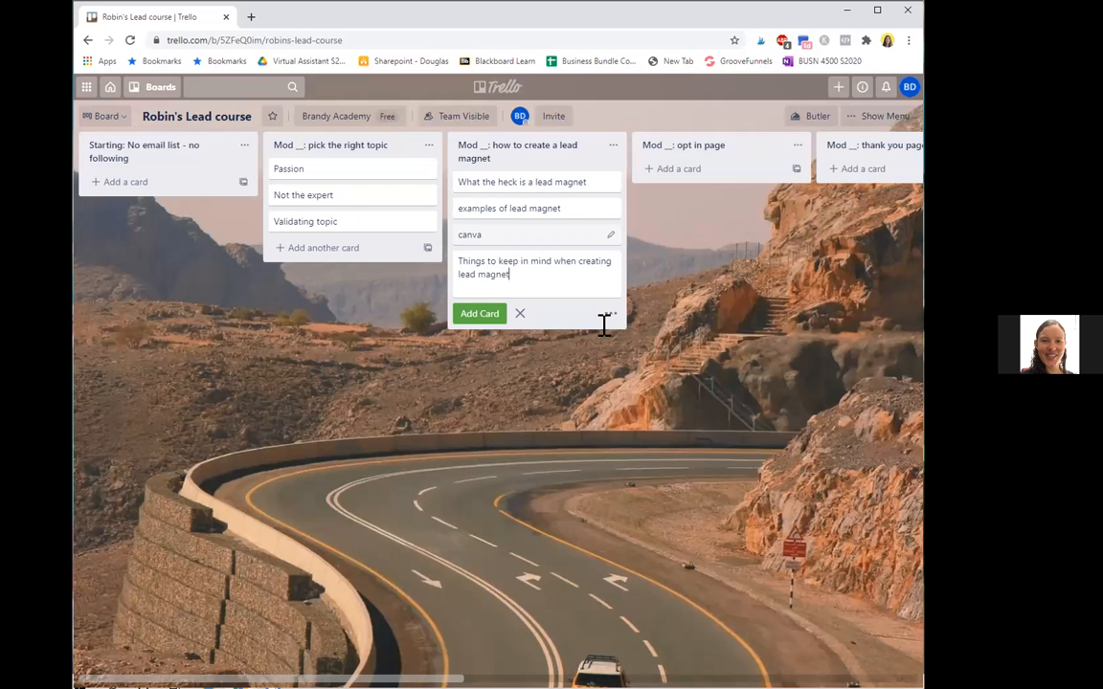
{"action": "key", "text": "Return"}
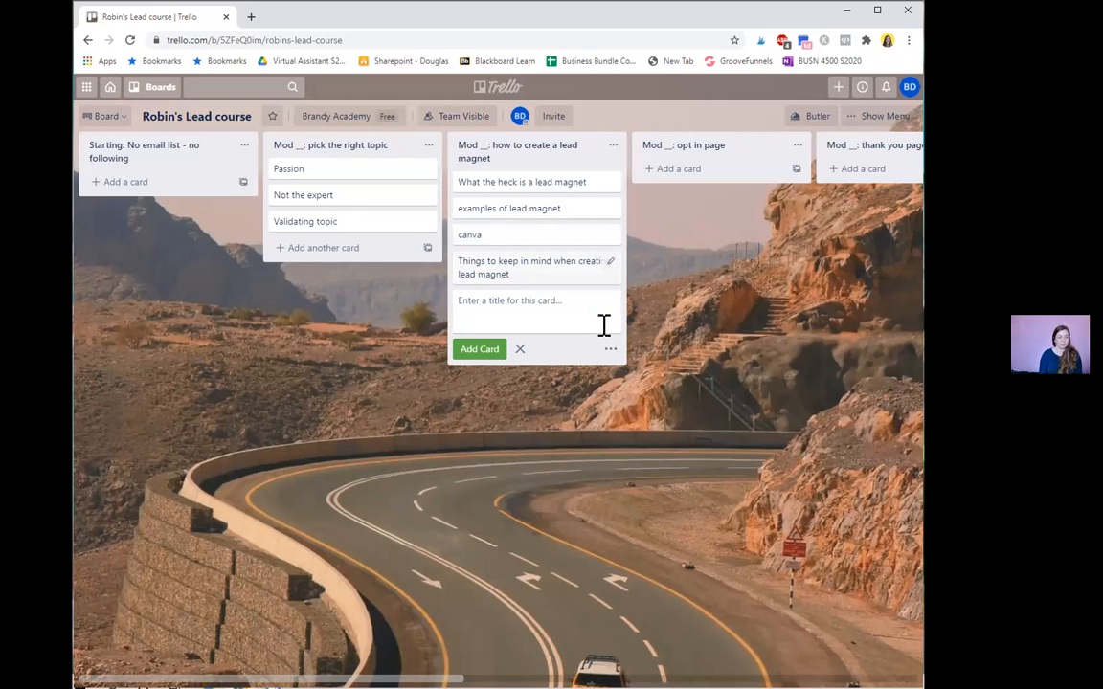
Step: Add a card titled "TOOL: PDF example of a good and a bad lead magnet" to the lead magnet creation module
{"action": "type", "text": "TOOL:"}
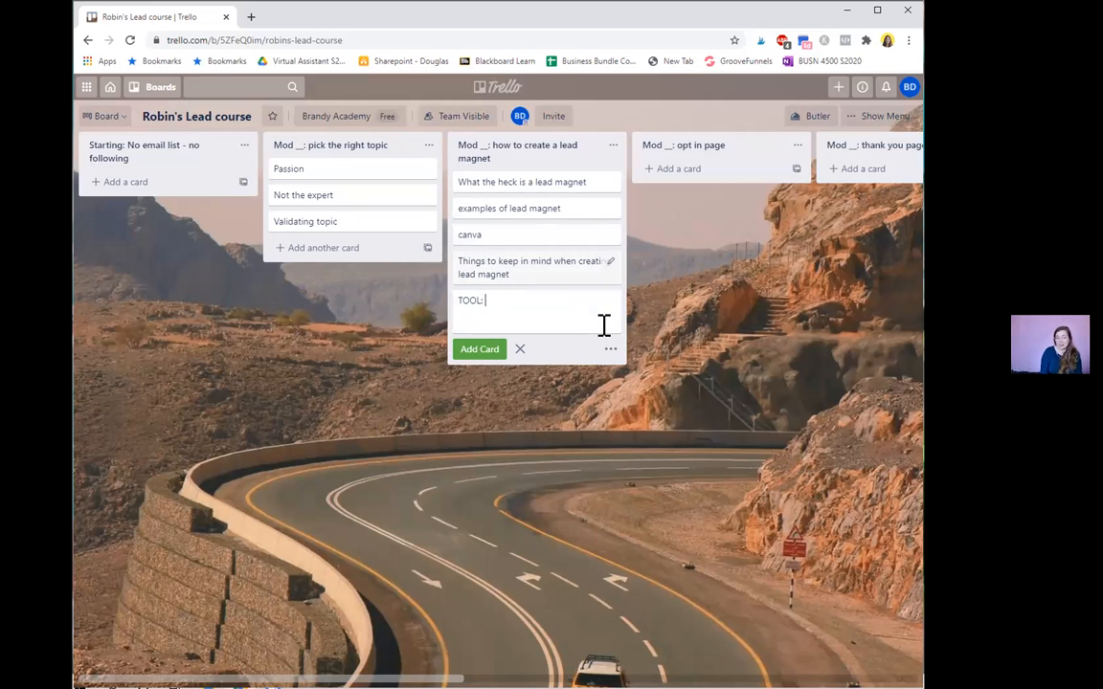
{"action": "type", "text": " PDF examp"}
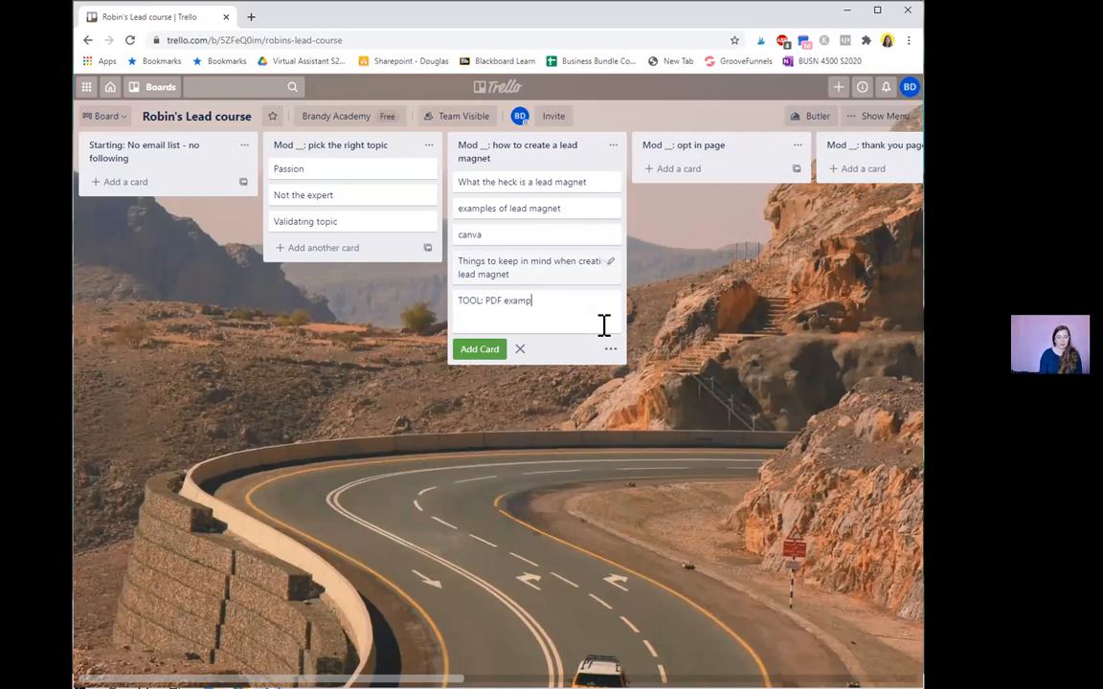
{"action": "type", "text": "le of a good "}
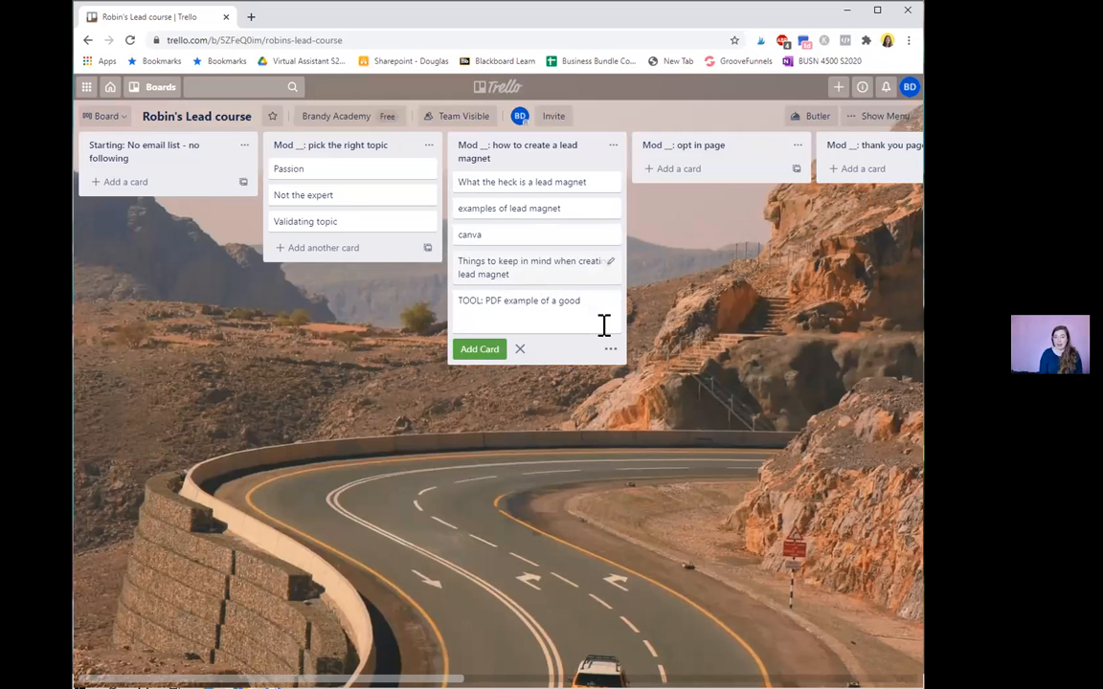
{"action": "type", "text": "and a ba"}
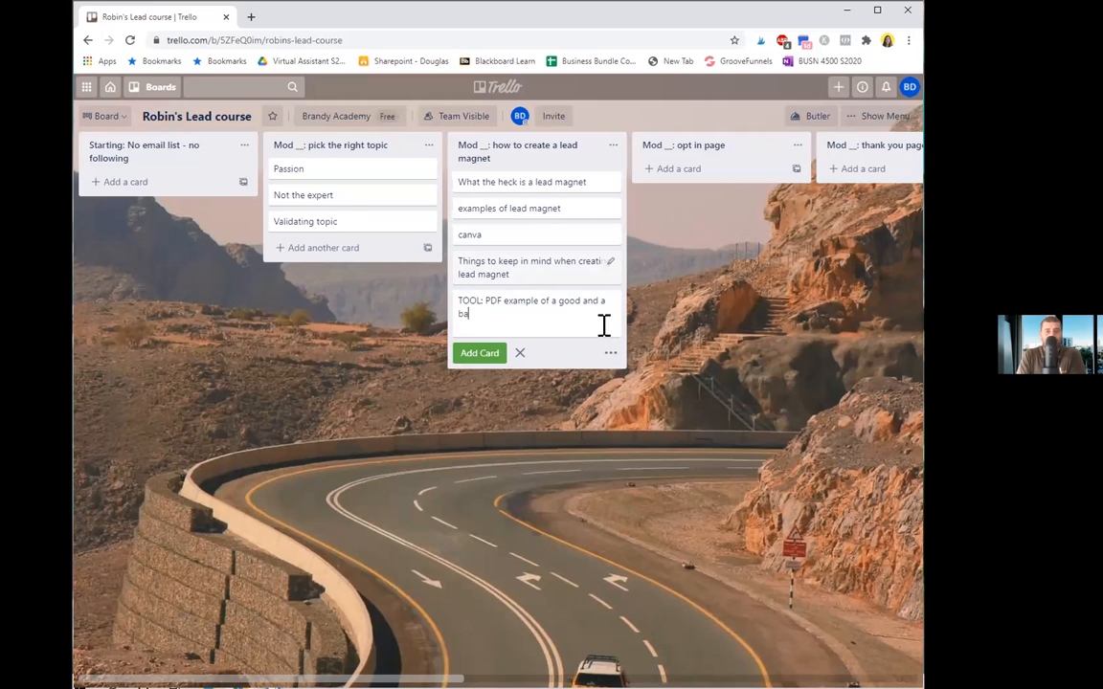
{"action": "type", "text": "d lead magnet"}
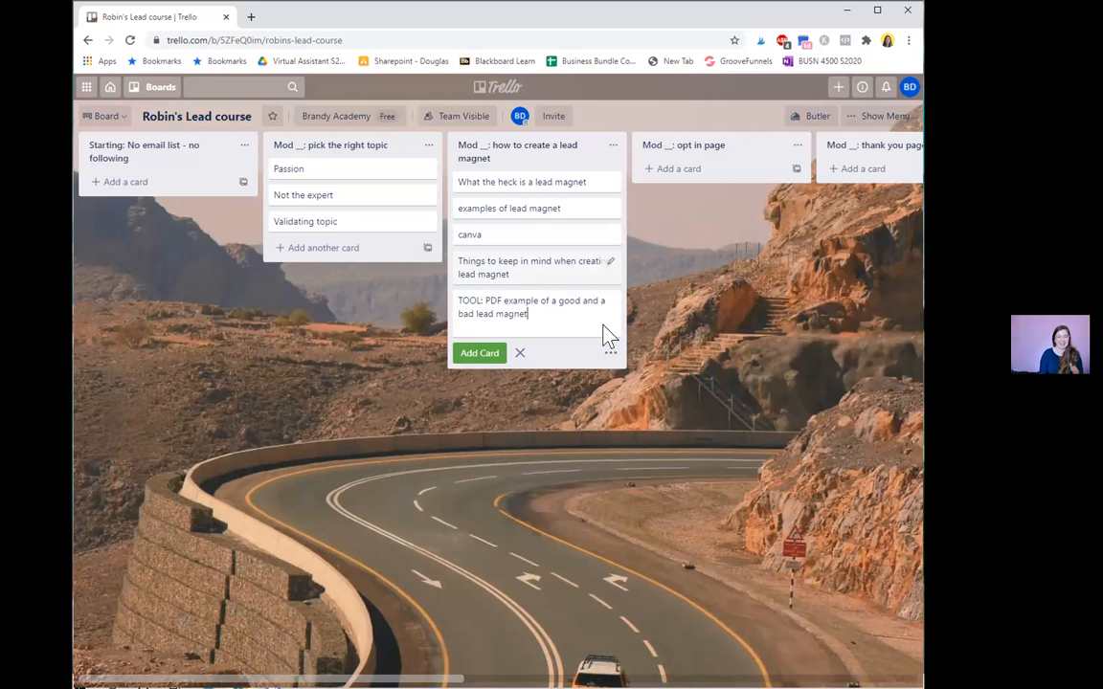
{"action": "key", "text": "Return"}
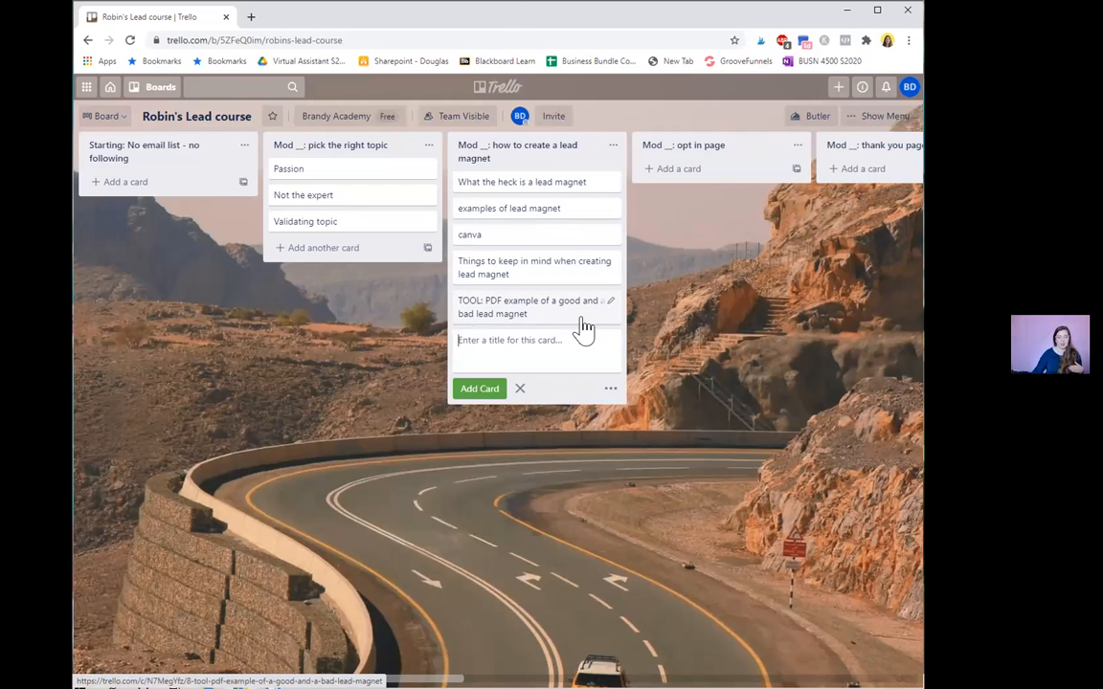
Step: Add a list titled "For Later" after the "Ending: Lead magnet funnel built + 100 subscribers" list
{"action": "left_click_drag", "start_coordinate": [383, 679], "coordinate": [630, 679]}
{"action": "scroll", "coordinate": [670, 305], "scroll_direction": "right", "scroll_amount": 4}
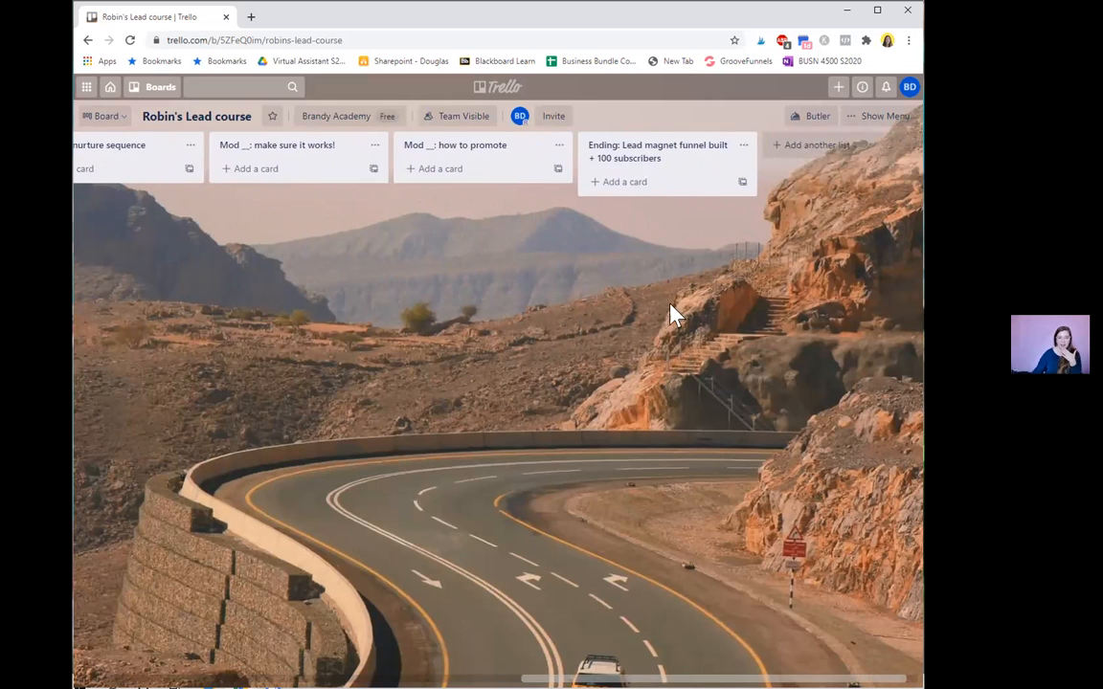
{"action": "left_click", "coordinate": [819, 145]}
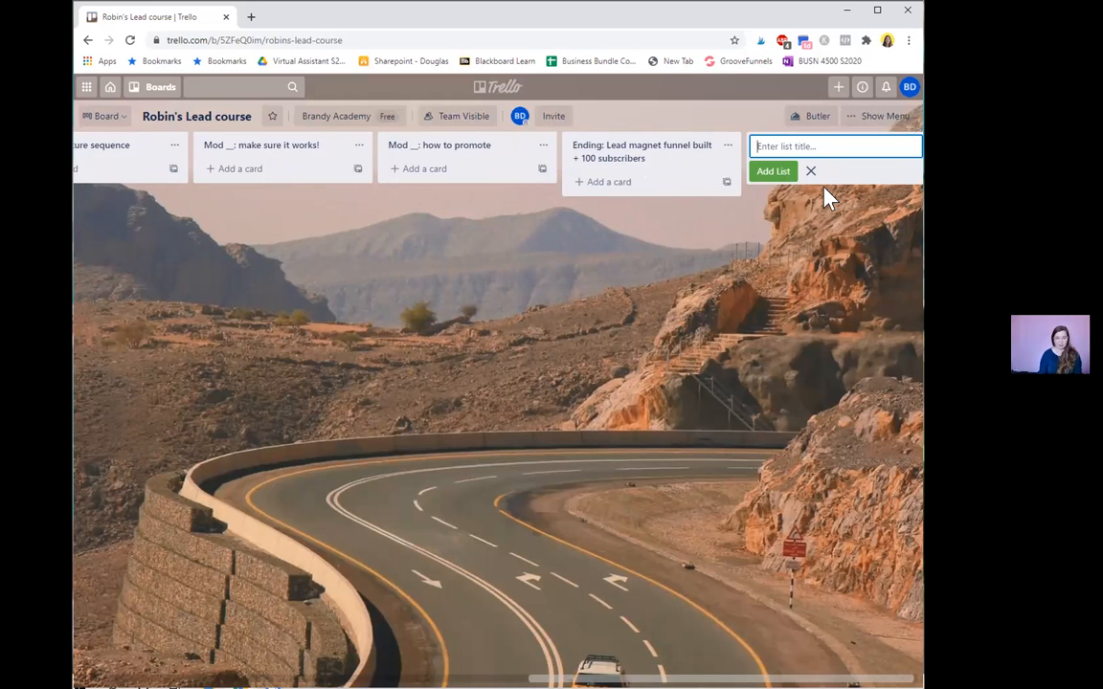
{"action": "type", "text": "For Later"}
{"action": "key", "text": "Return"}
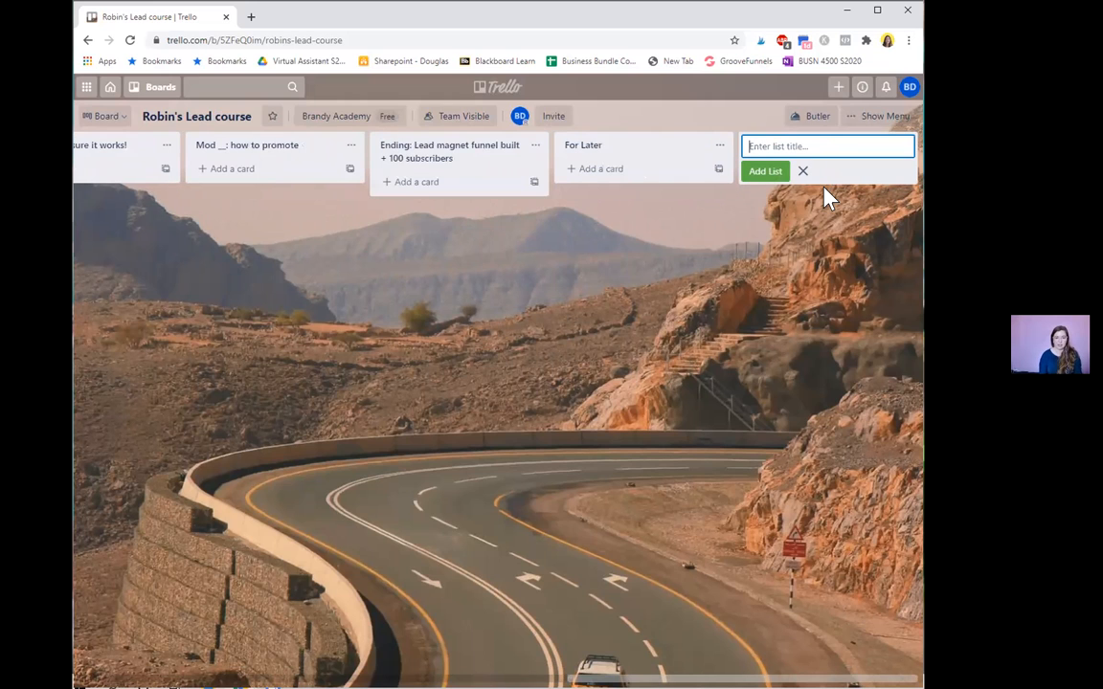
Step: Move the "Not the expert" card from the "Mod __: pick the right topic" list to the "For Later" list
{"action": "left_click_drag", "start_coordinate": [742, 679], "coordinate": [290, 679]}
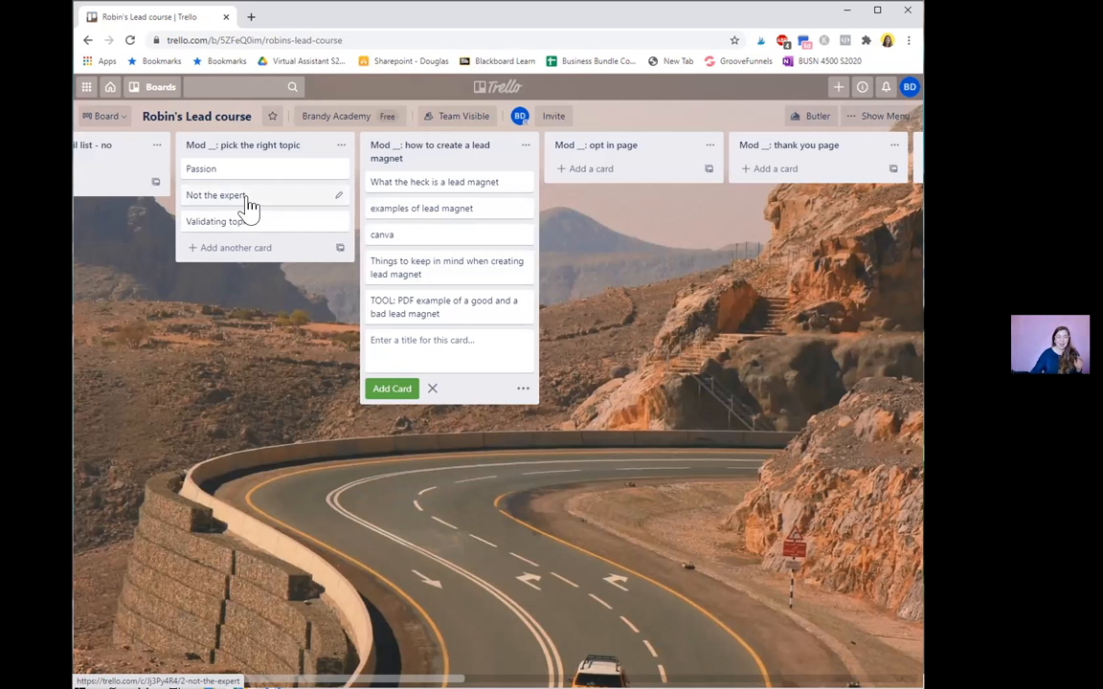
{"action": "left_click_drag", "start_coordinate": [249, 204], "coordinate": [652, 174]}
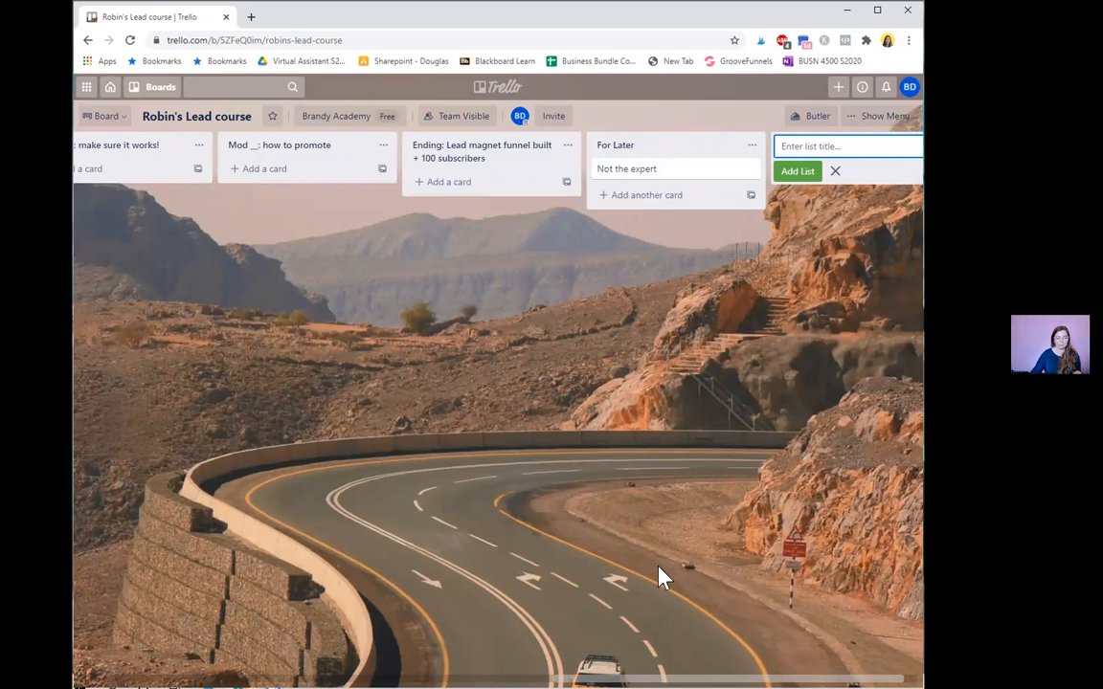
Step: Open the details of the "Passion" card in the "Mod __: pick the right topic" list
{"action": "left_click_drag", "start_coordinate": [728, 679], "coordinate": [249, 678]}
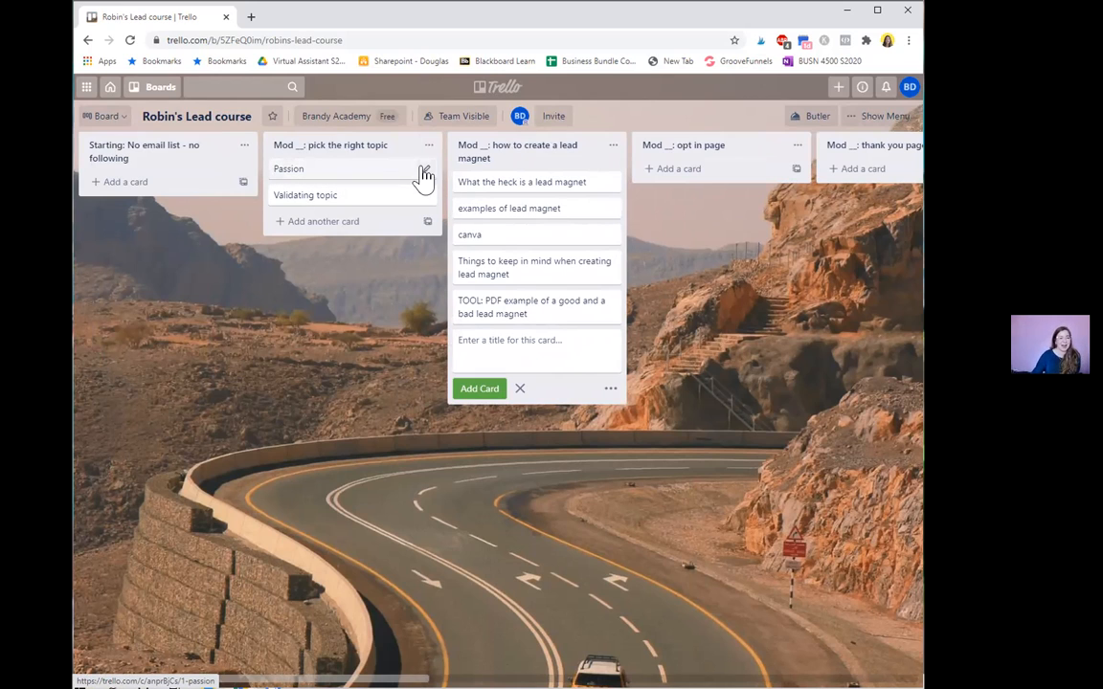
{"action": "left_click", "coordinate": [352, 169]}
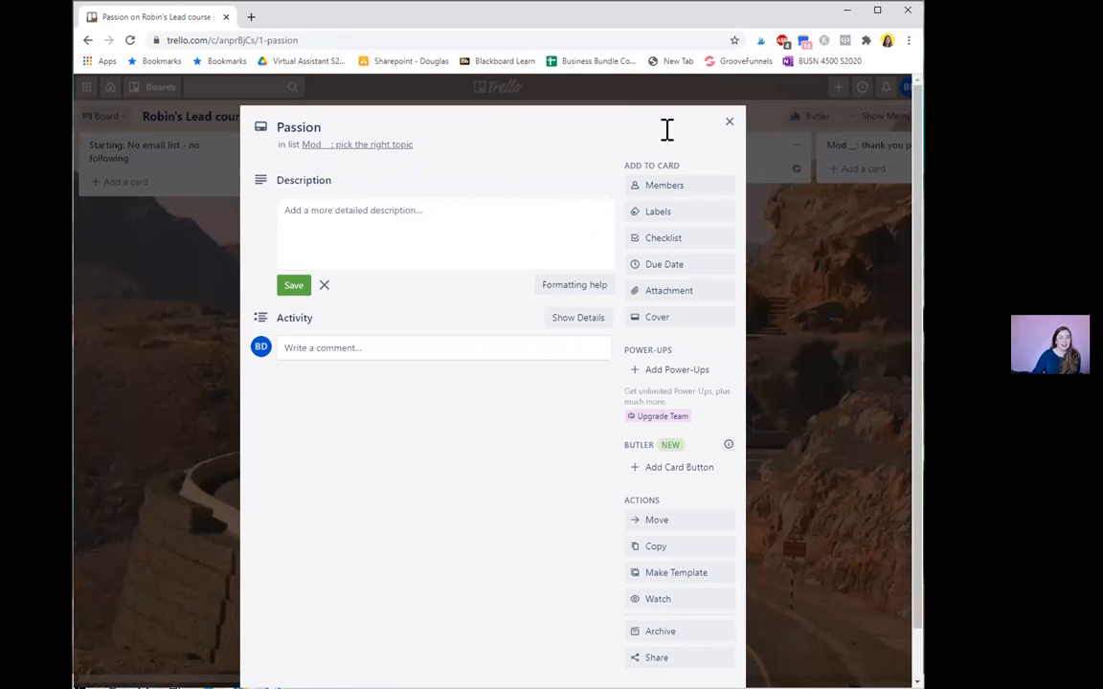
{"action": "key", "text": "Escape"}
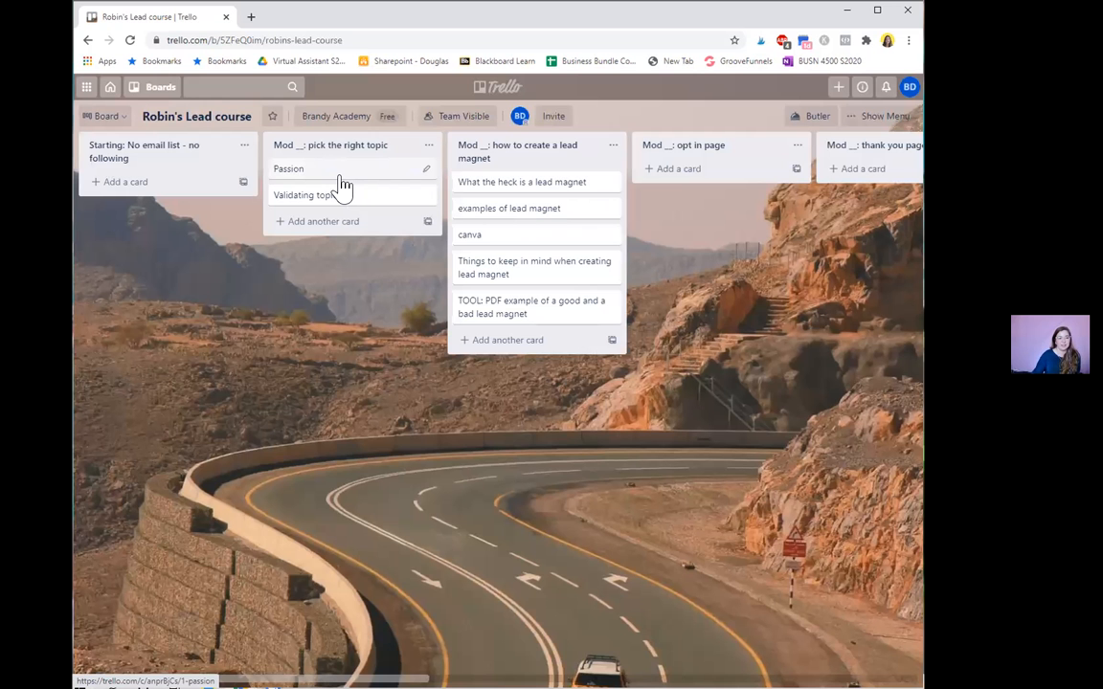
{"action": "left_click_drag", "start_coordinate": [327, 180], "coordinate": [374, 175]}
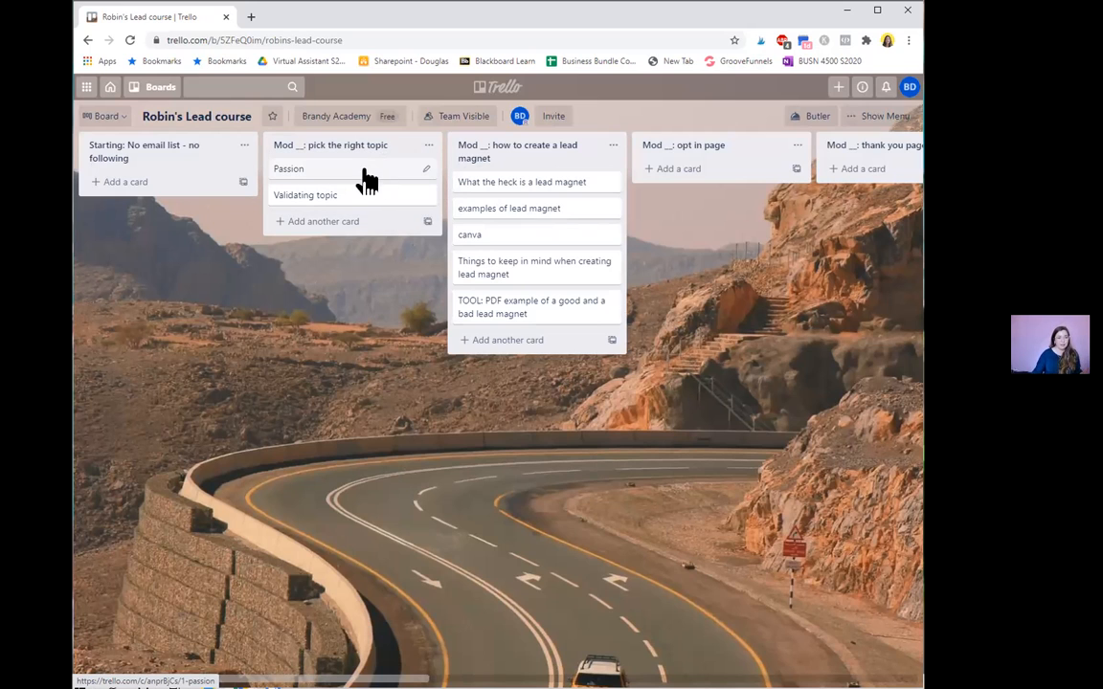
{"action": "left_click", "coordinate": [313, 180]}
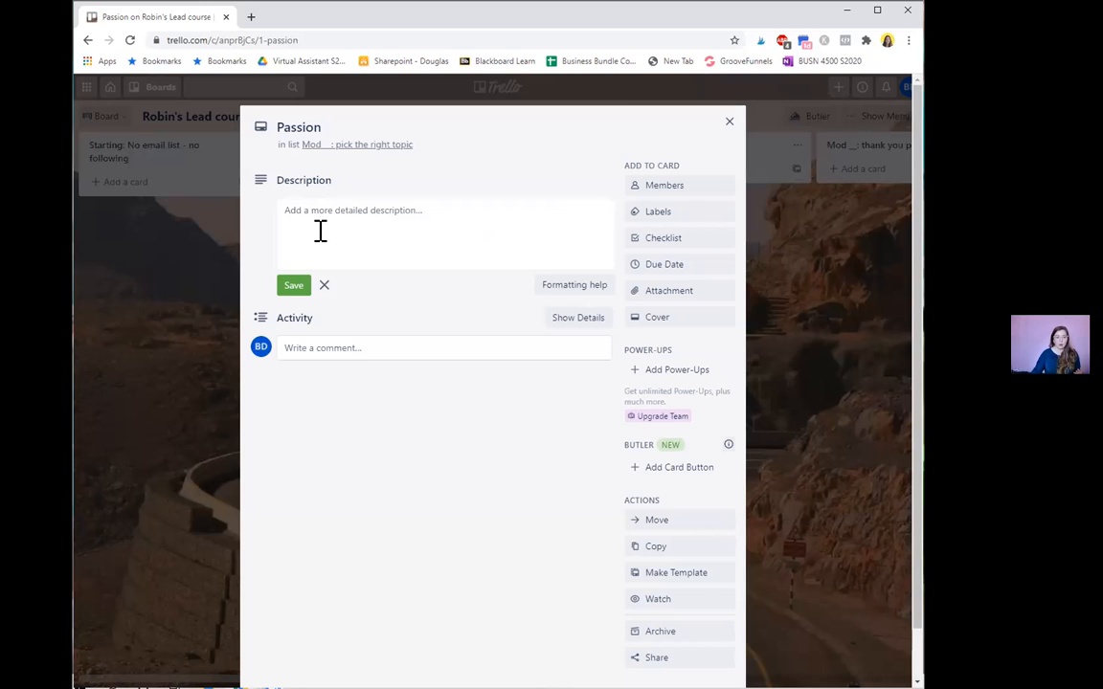
Step: Add a checklist titled "Video Lesson" to the "Passion" card
{"action": "left_click", "coordinate": [654, 239]}
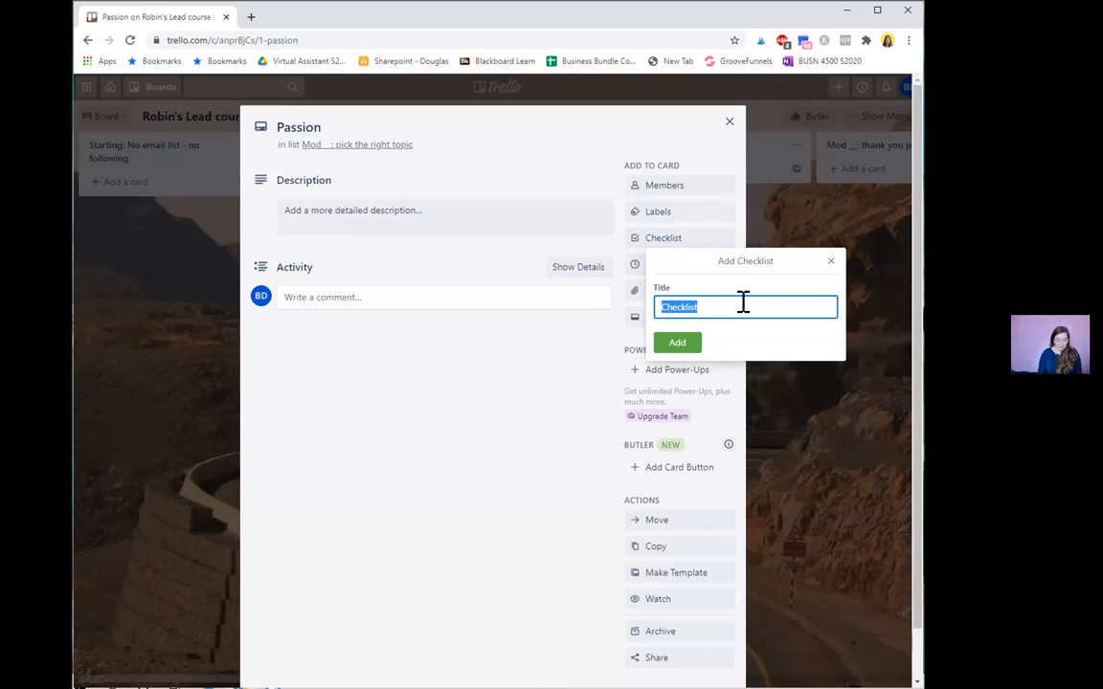
{"action": "type", "text": "Video "}
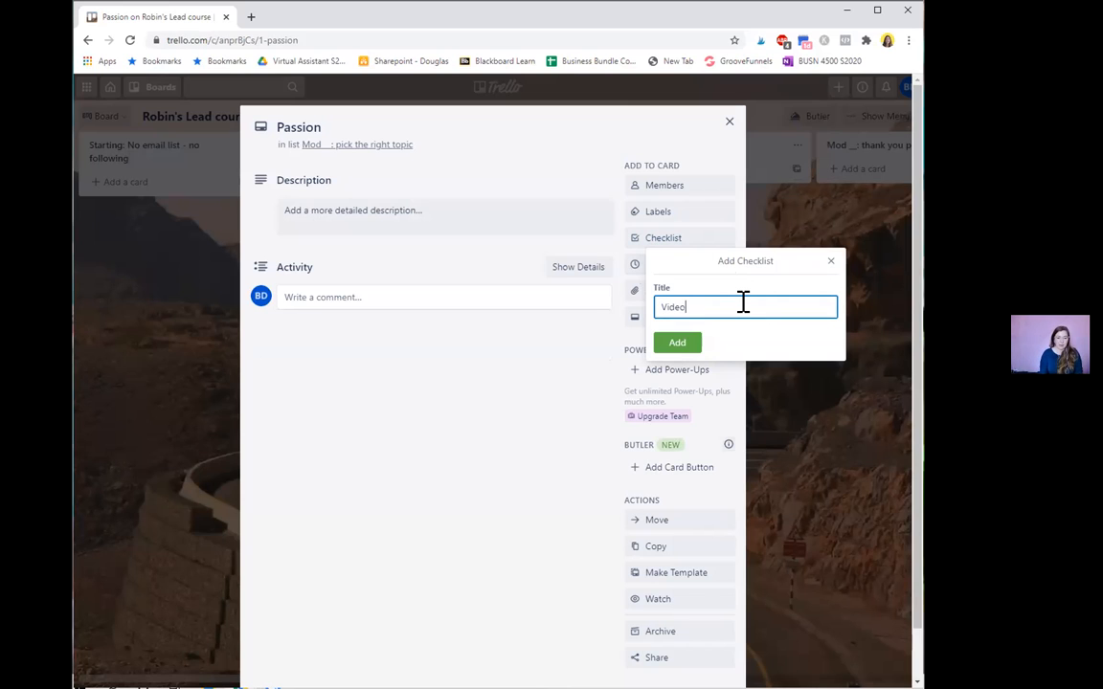
{"action": "type", "text": "Lesson"}
{"action": "key", "text": "Return"}
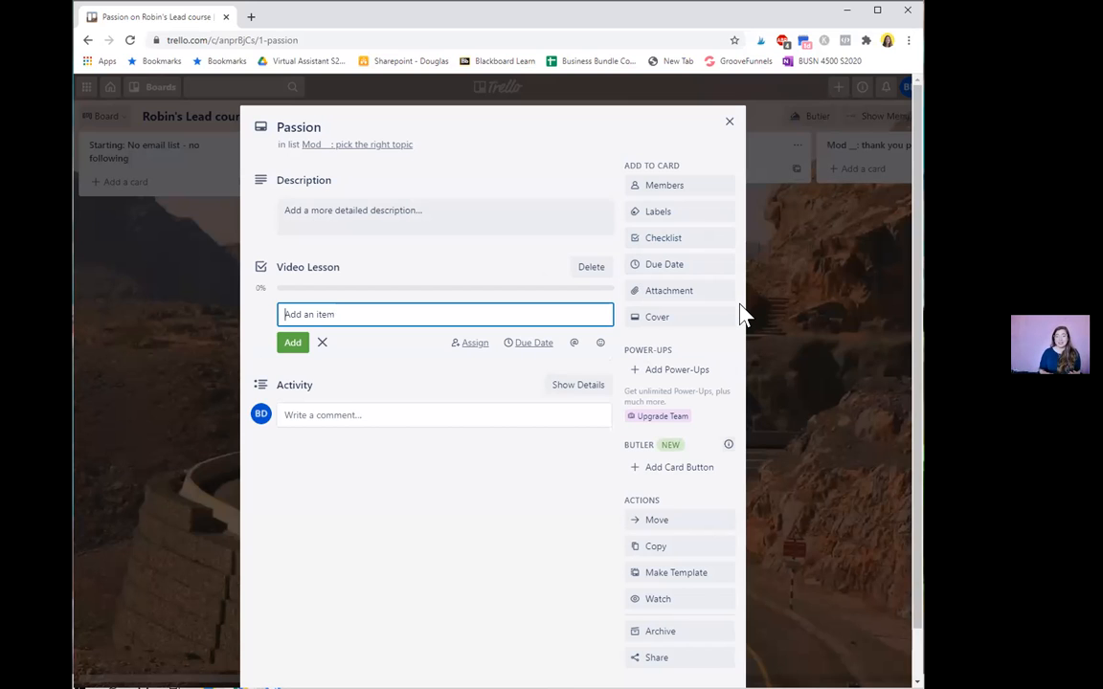
Step: Add the items "Script" and "Create canva presentation" to the "Video Lesson" checklist
{"action": "type", "text": "Script"}
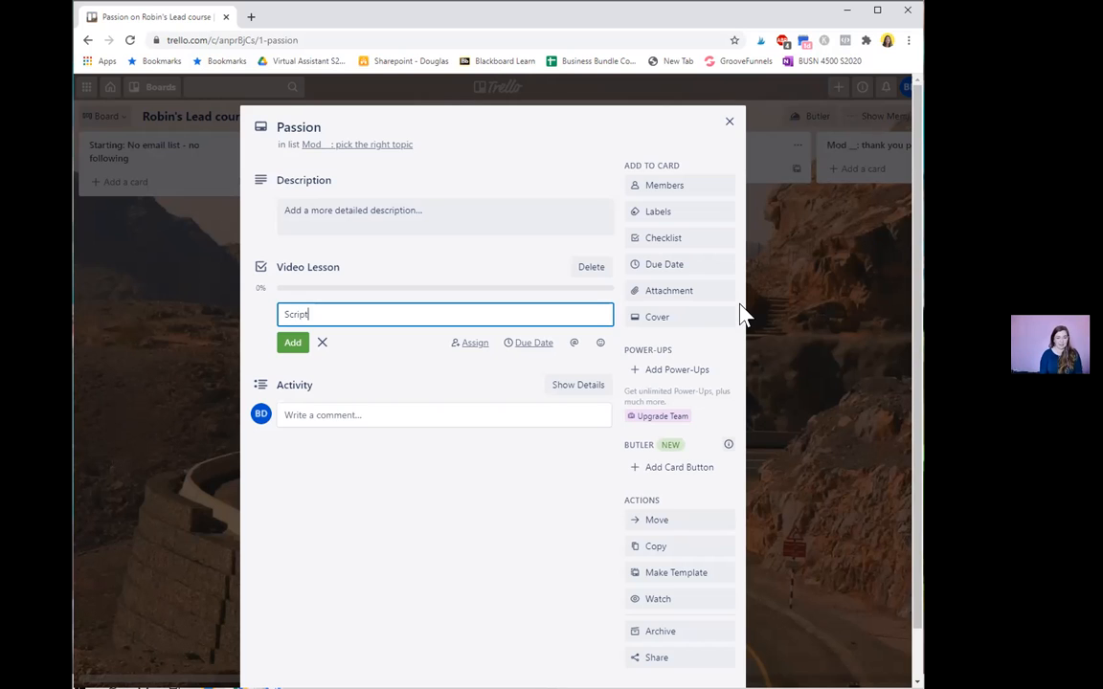
{"action": "key", "text": "Return"}
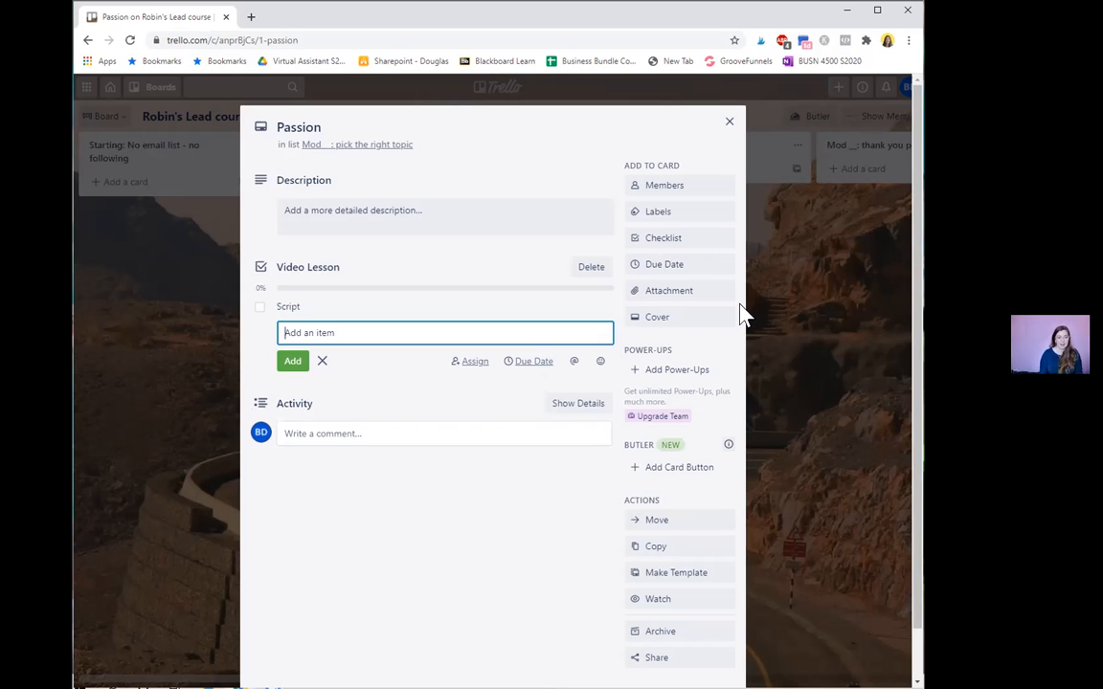
{"action": "type", "text": "C"}
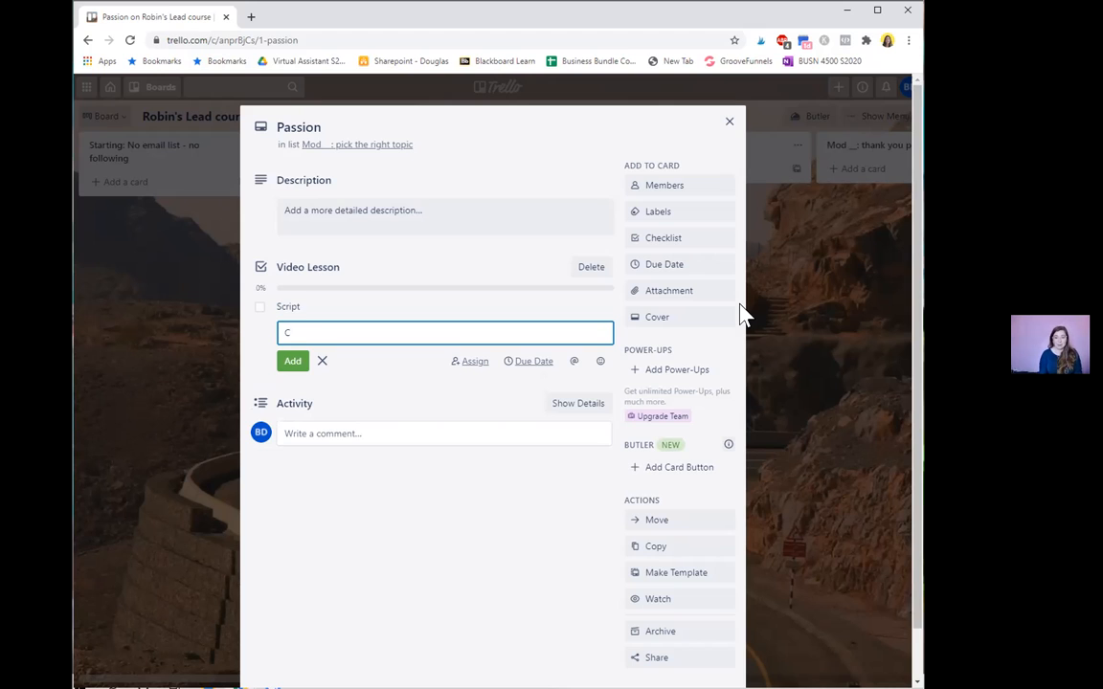
{"action": "type", "text": "re"}
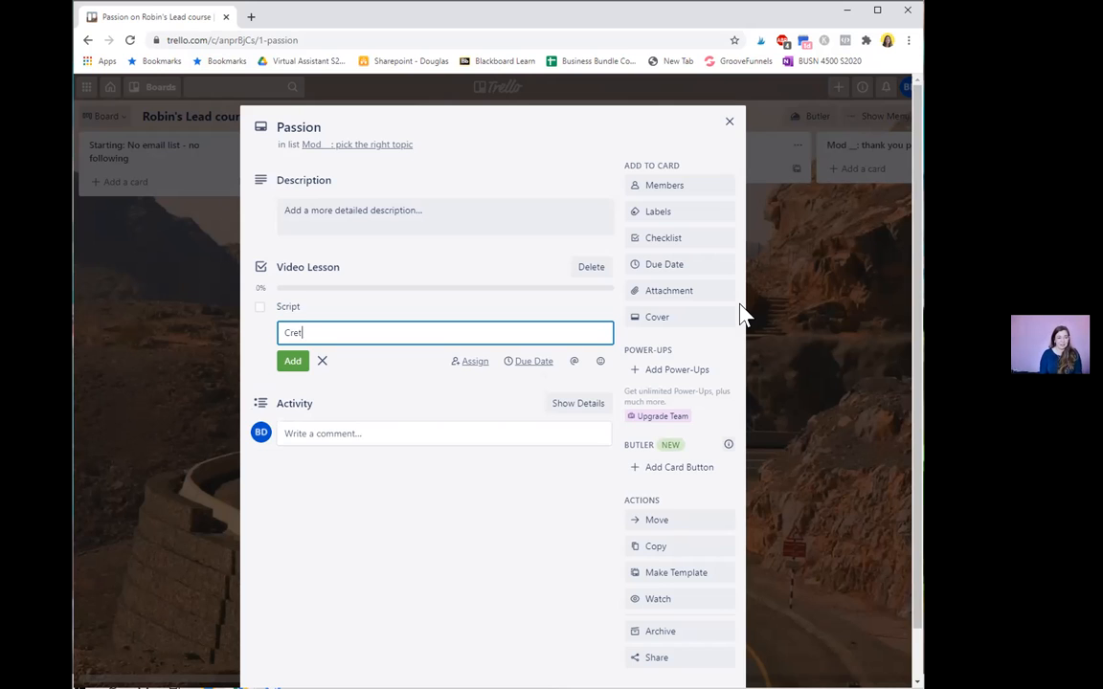
{"action": "type", "text": "ate canva presentation"}
{"action": "key", "text": "Return"}
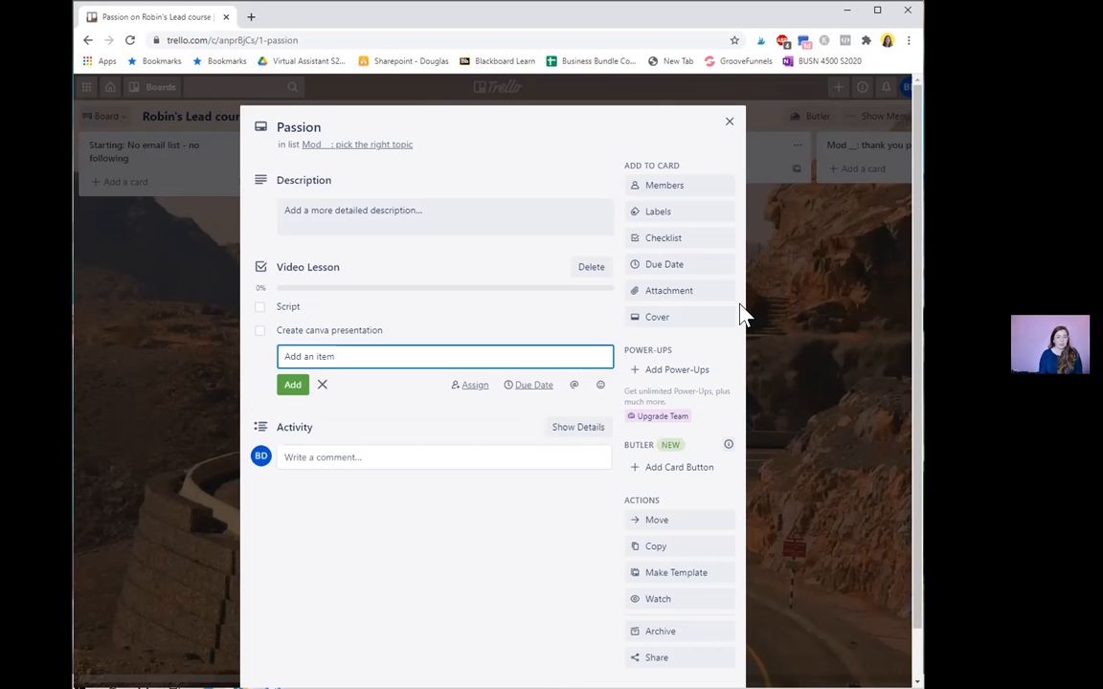
Step: Add the items "Record", "edit" and "upload" to the "Video Lesson" checklist
{"action": "type", "text": "Record"}
{"action": "key", "text": "Return"}
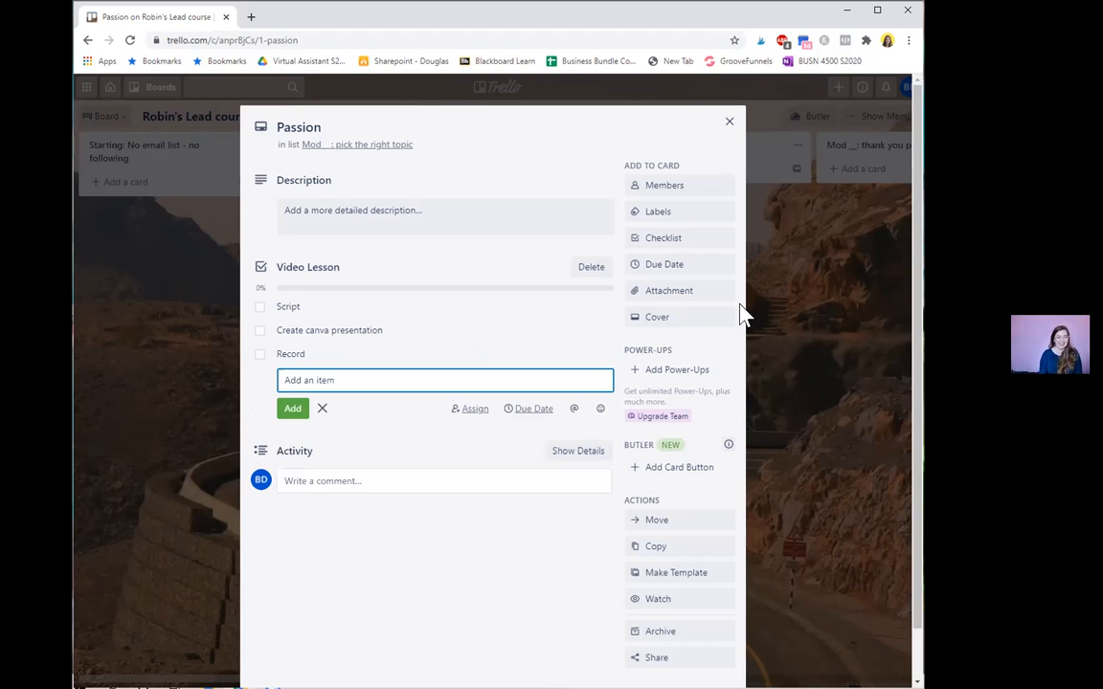
{"action": "type", "text": "edit"}
{"action": "key", "text": "Return"}
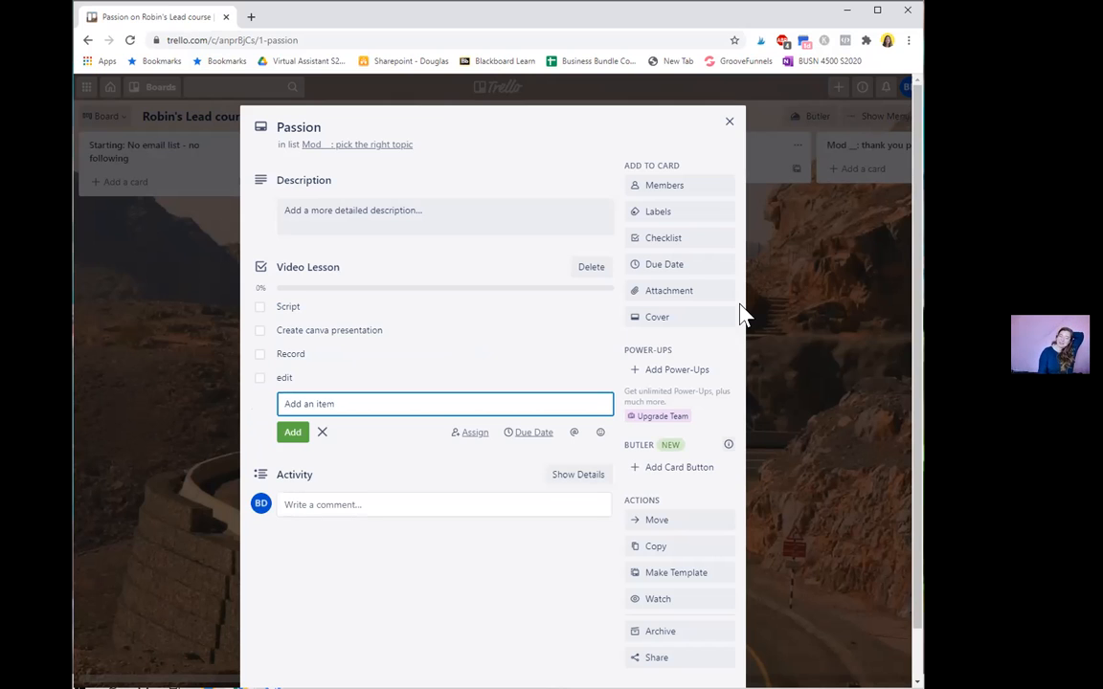
{"action": "type", "text": "upload"}
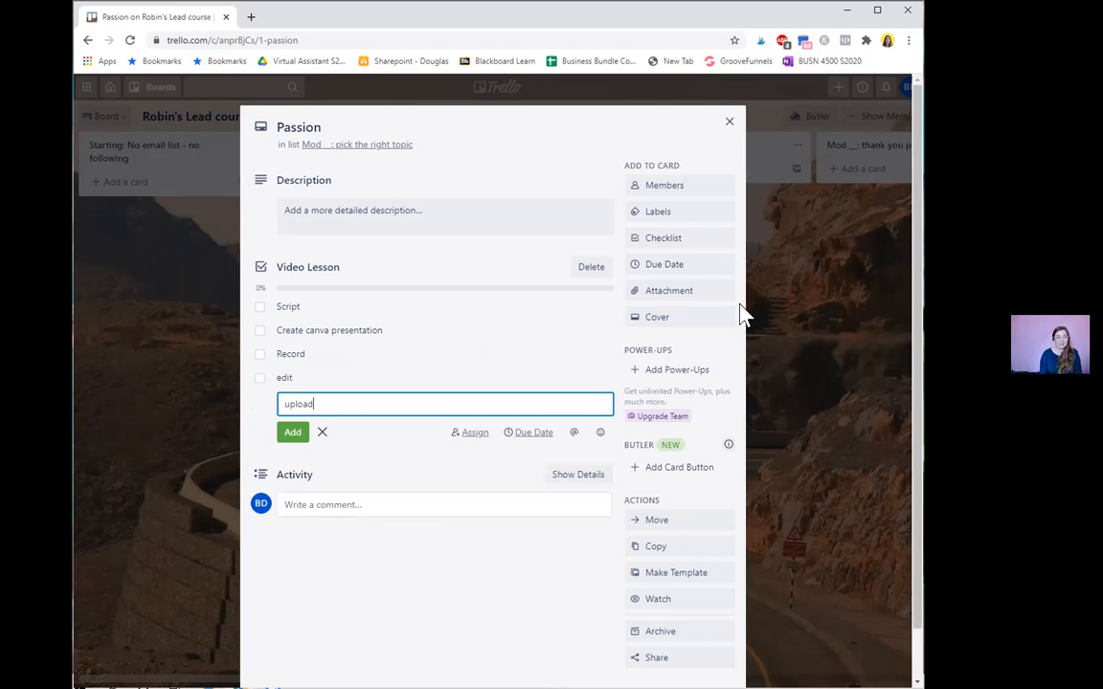
{"action": "key", "text": "Return"}
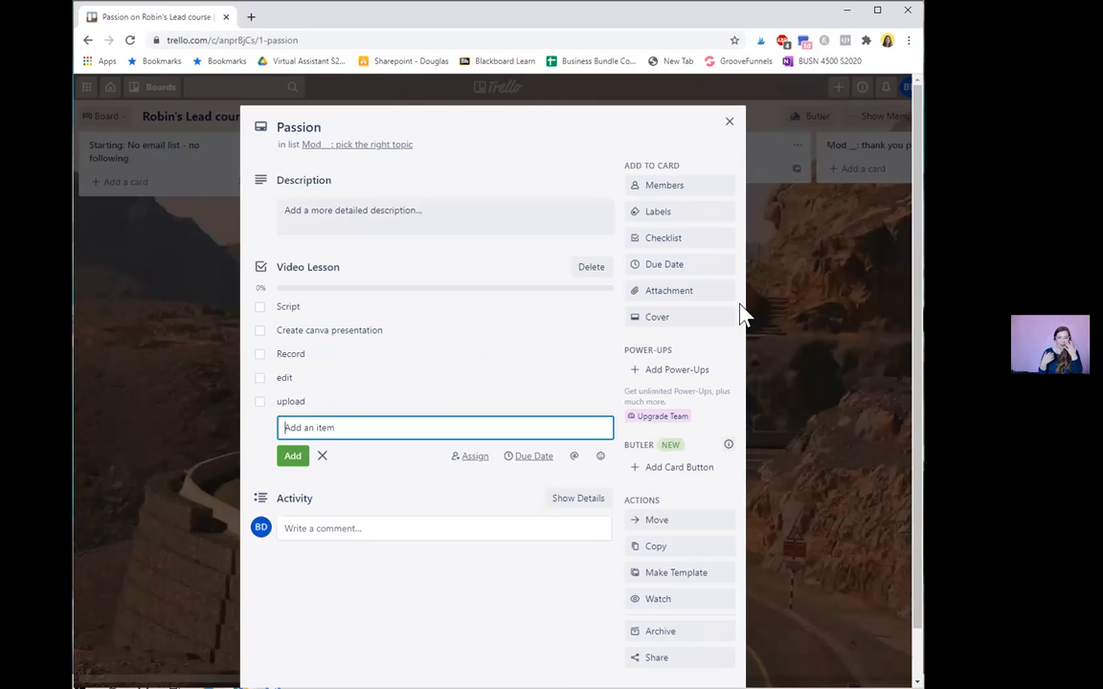
Step: Add the items "extract audio" and "transcription" at the end of the "Video Lesson" checklist
{"action": "type", "text": "e"}
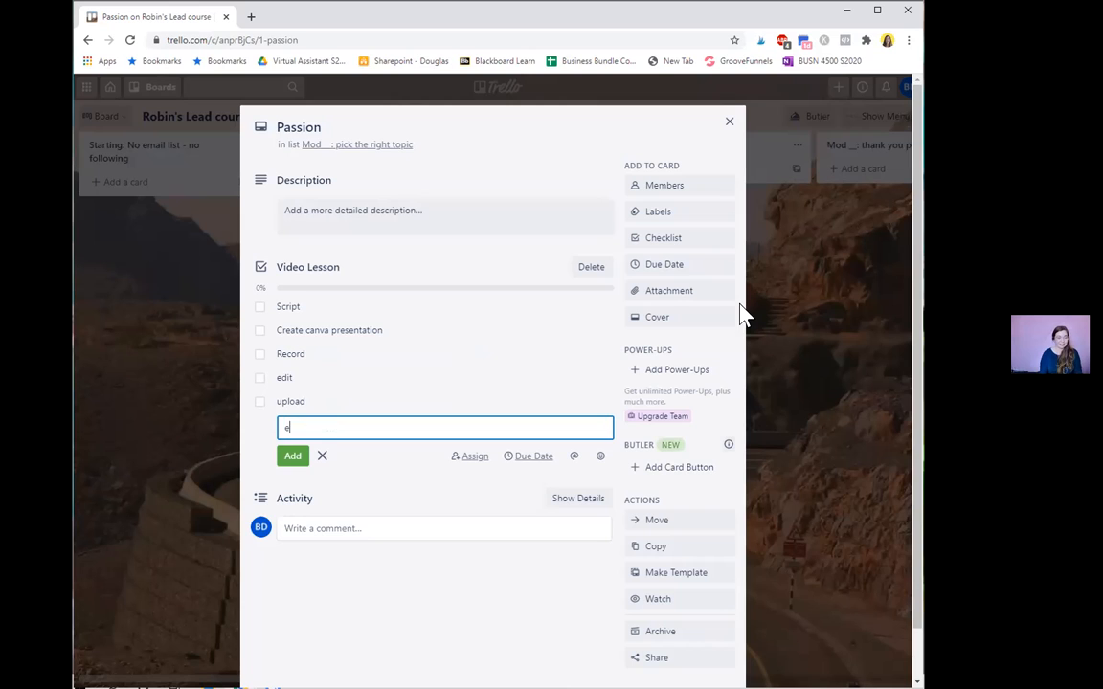
{"action": "type", "text": "xtract audia"}
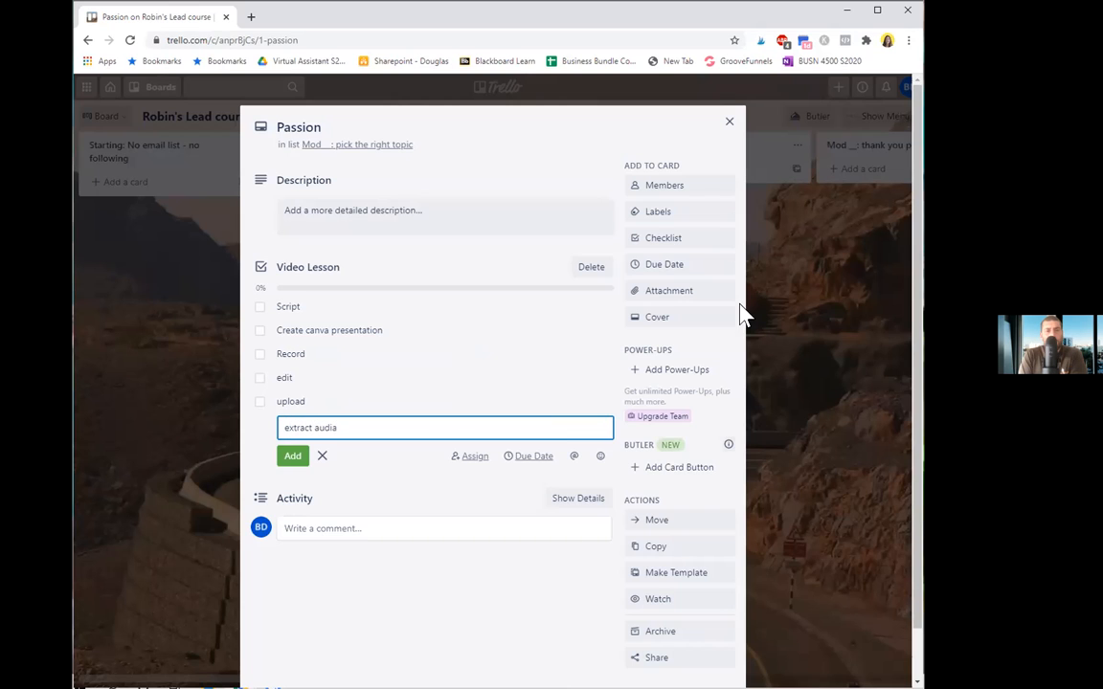
{"action": "key", "text": "BackSpace"}
{"action": "type", "text": "o"}
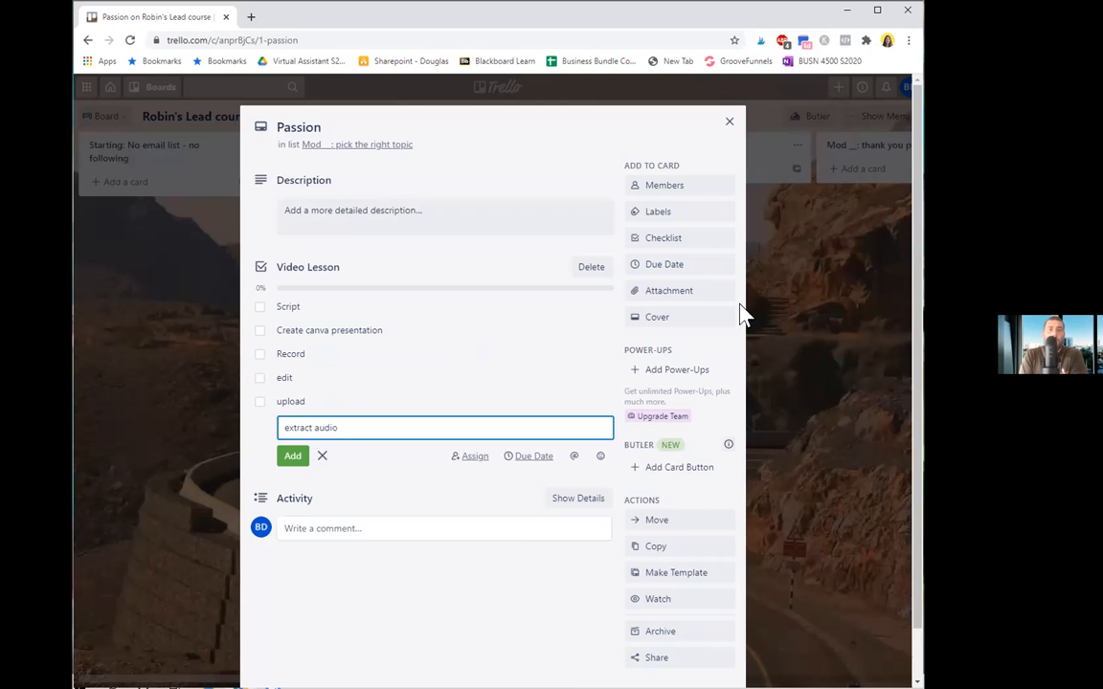
{"action": "key", "text": "Return"}
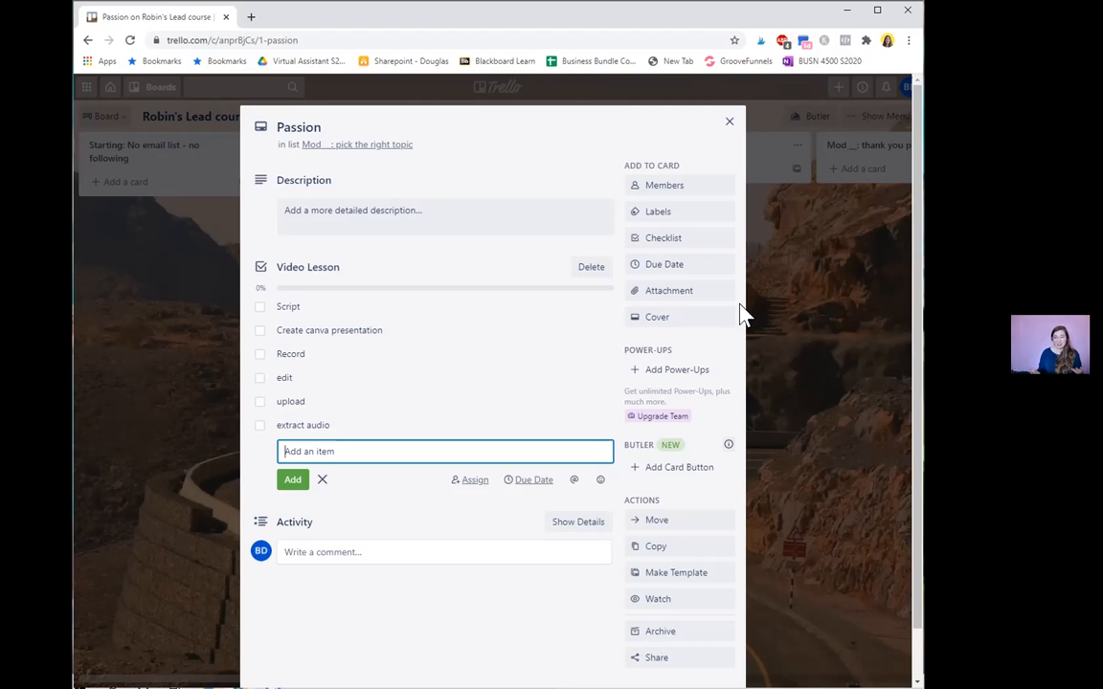
{"action": "type", "text": "transcribe"}
{"action": "key", "text": "BackSpace"}
{"action": "key", "text": "BackSpace"}
{"action": "type", "text": "ption"}
{"action": "key", "text": "Return"}
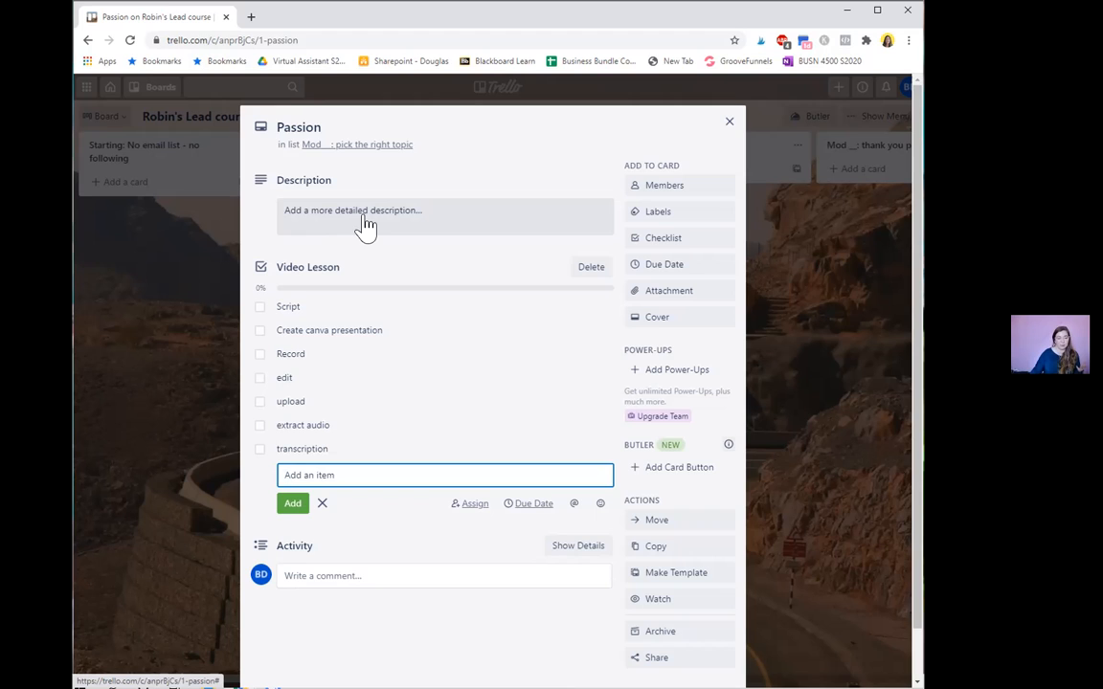
Step: Try checking off the "Script" and "Create canva presentation" items in the checklist, and uncheck both again
{"action": "left_click", "coordinate": [259, 308]}
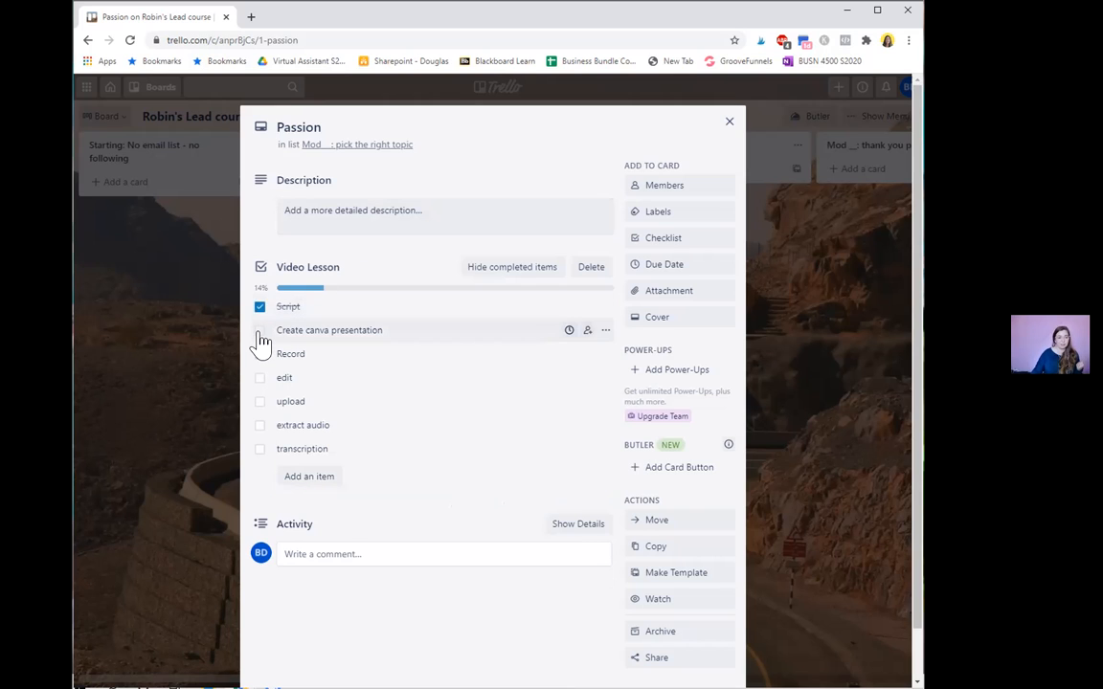
{"action": "left_click", "coordinate": [260, 330]}
{"action": "left_click", "coordinate": [259, 354]}
{"action": "left_click", "coordinate": [259, 354]}
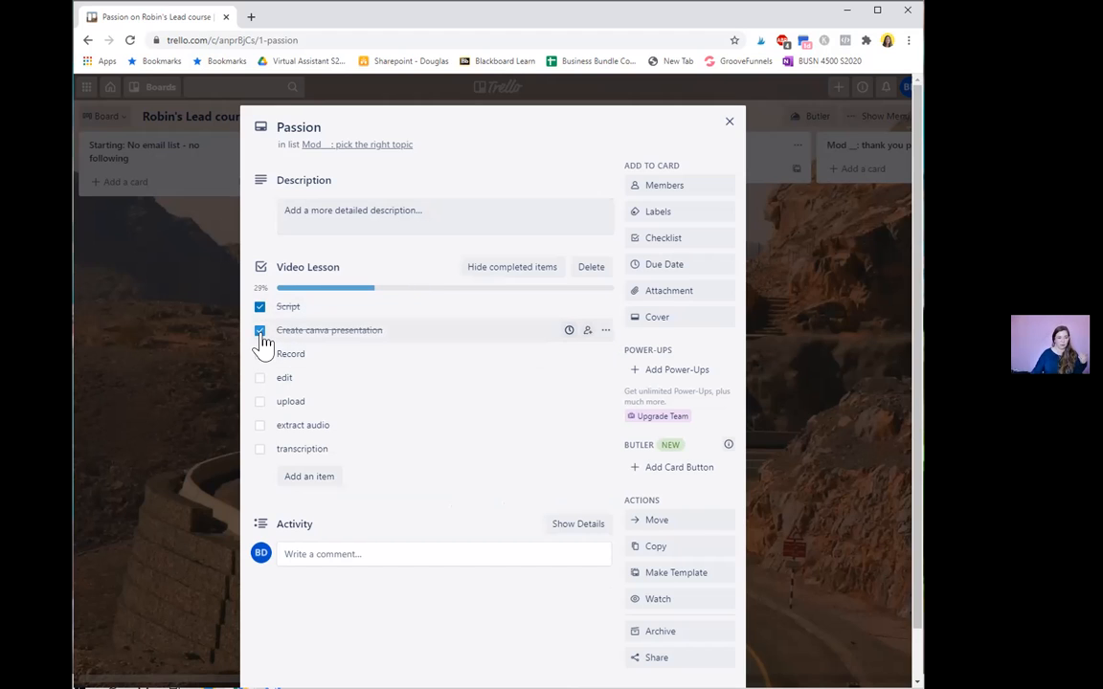
{"action": "left_click", "coordinate": [259, 331]}
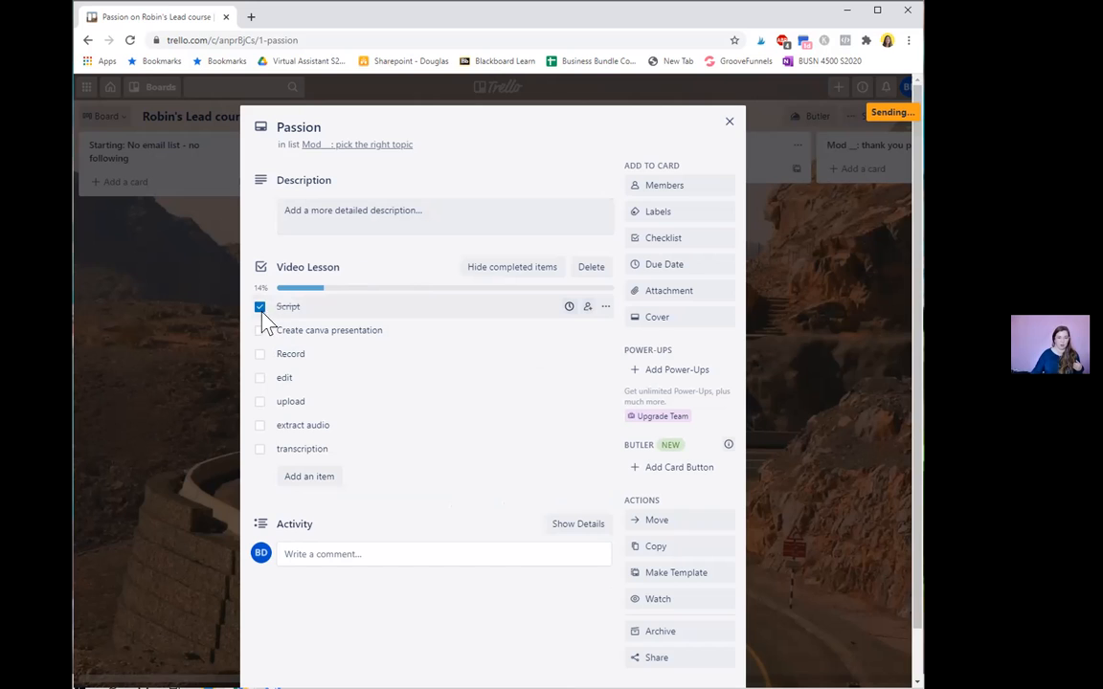
{"action": "left_click", "coordinate": [258, 308]}
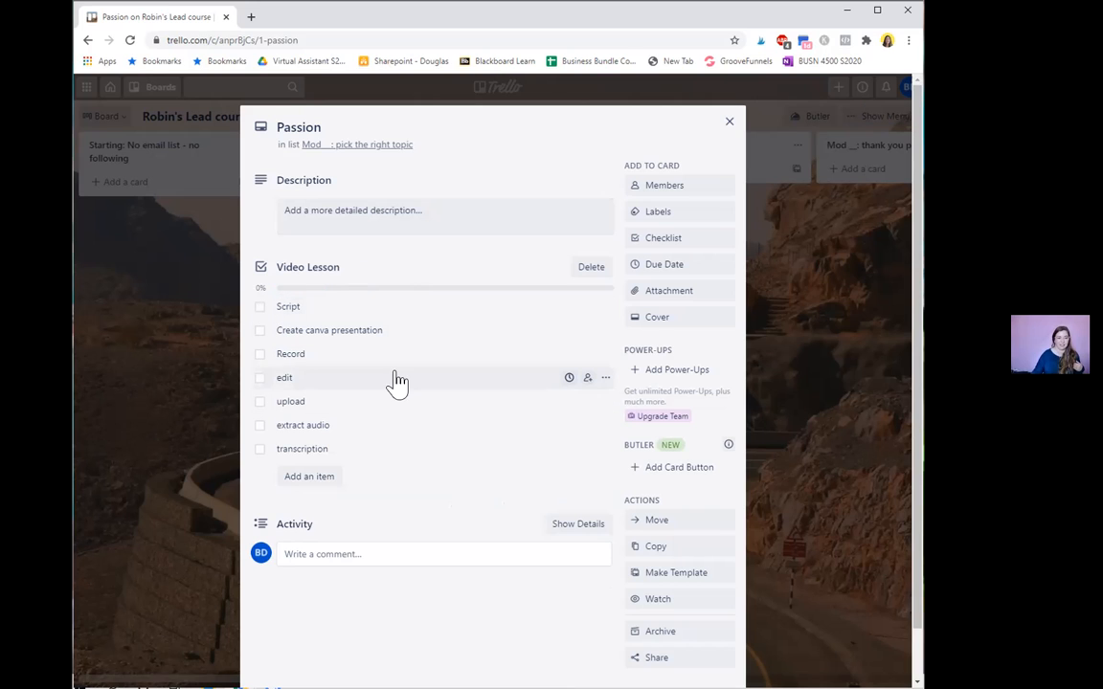
{"action": "left_click_drag", "start_coordinate": [392, 381], "coordinate": [469, 364]}
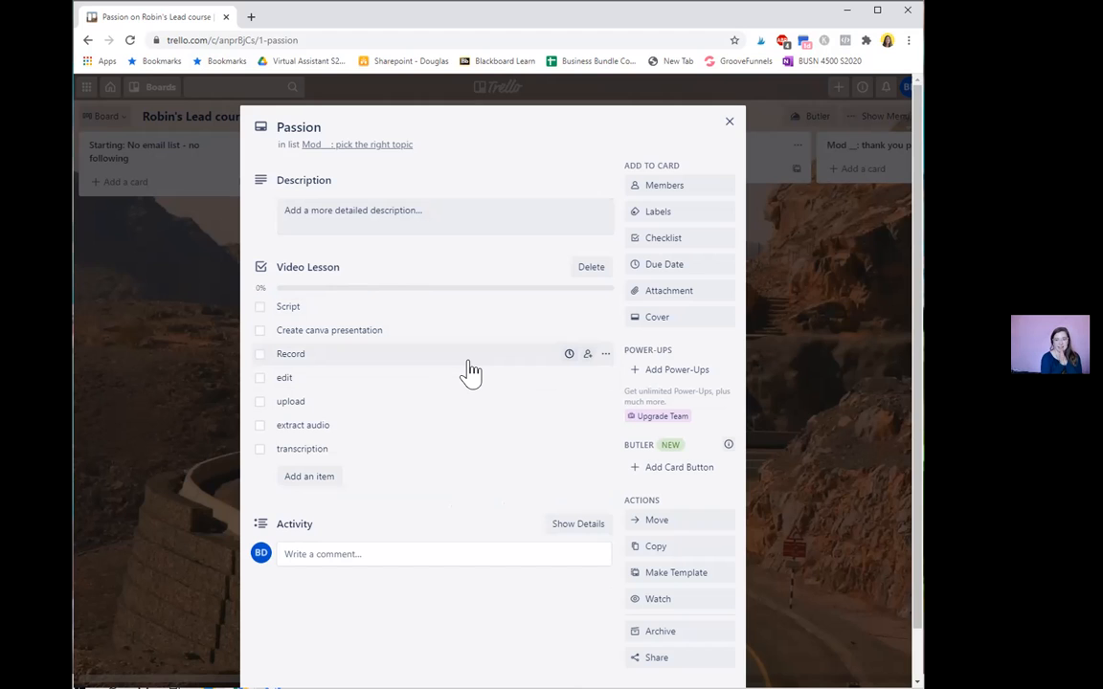
Step: Add a "Video Lesson" checklist to the "Validating topic" card, copying the items from the "Passion" card's checklist
{"action": "left_click", "coordinate": [729, 126]}
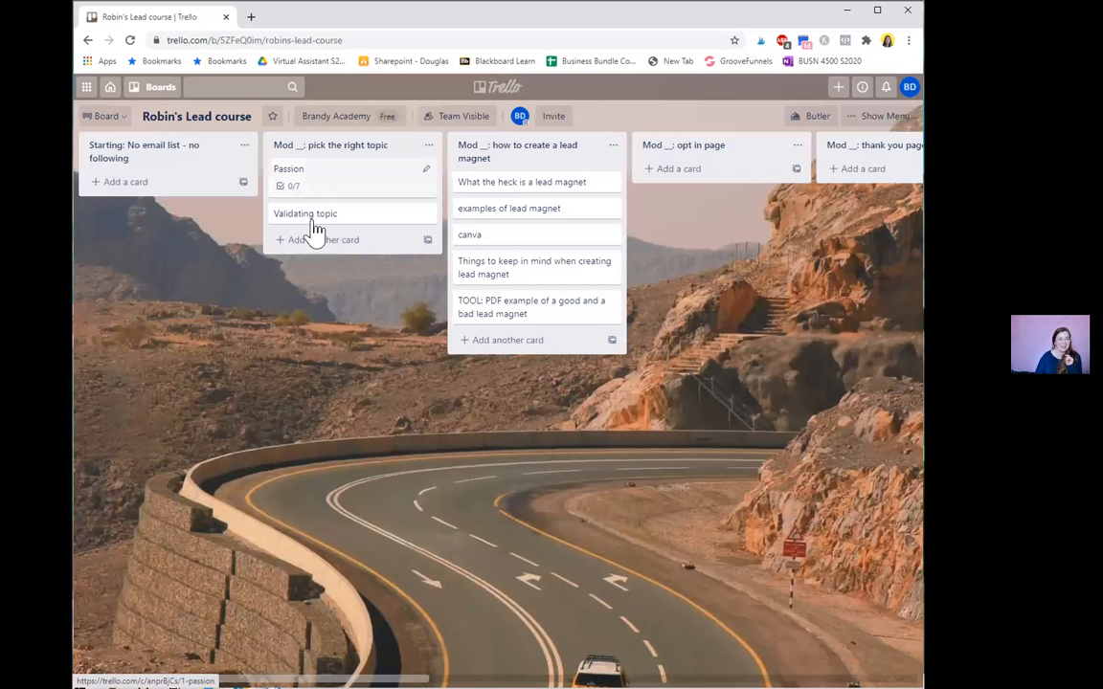
{"action": "left_click", "coordinate": [321, 228]}
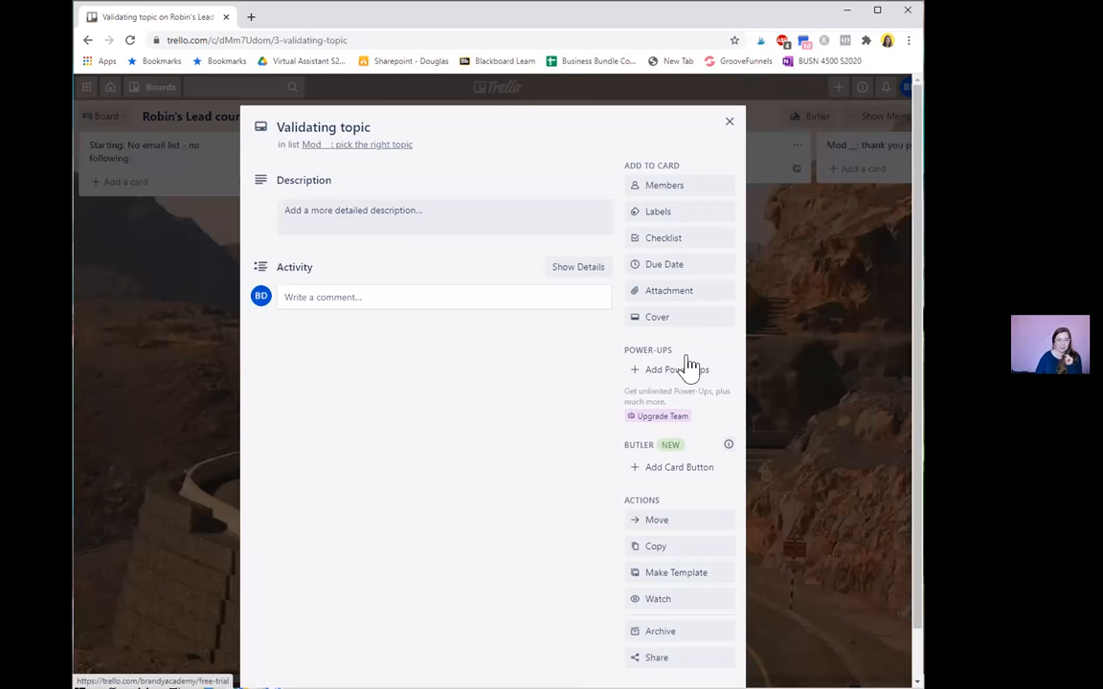
{"action": "left_click", "coordinate": [694, 244]}
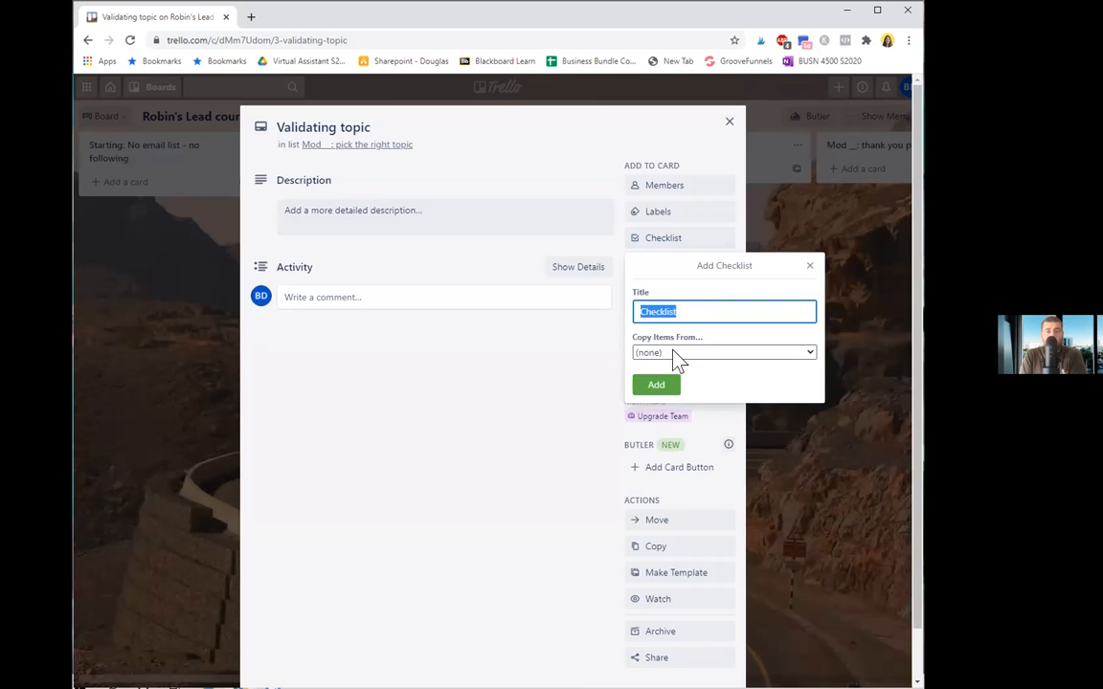
{"action": "left_click", "coordinate": [670, 354]}
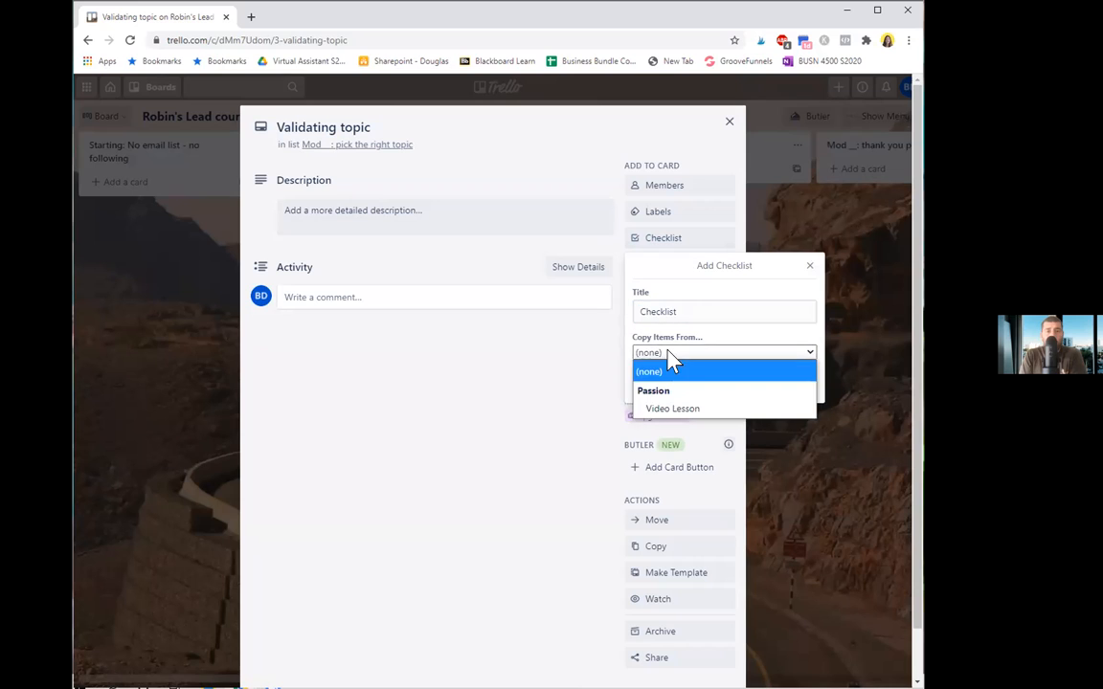
{"action": "left_click", "coordinate": [673, 411]}
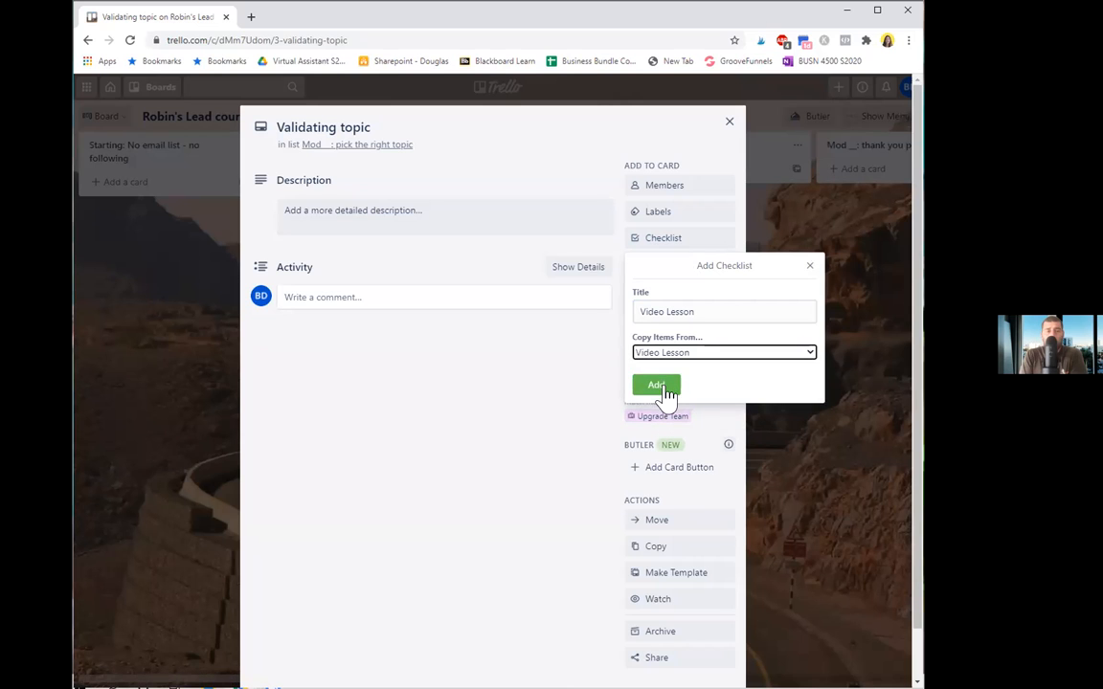
{"action": "left_click", "coordinate": [660, 386]}
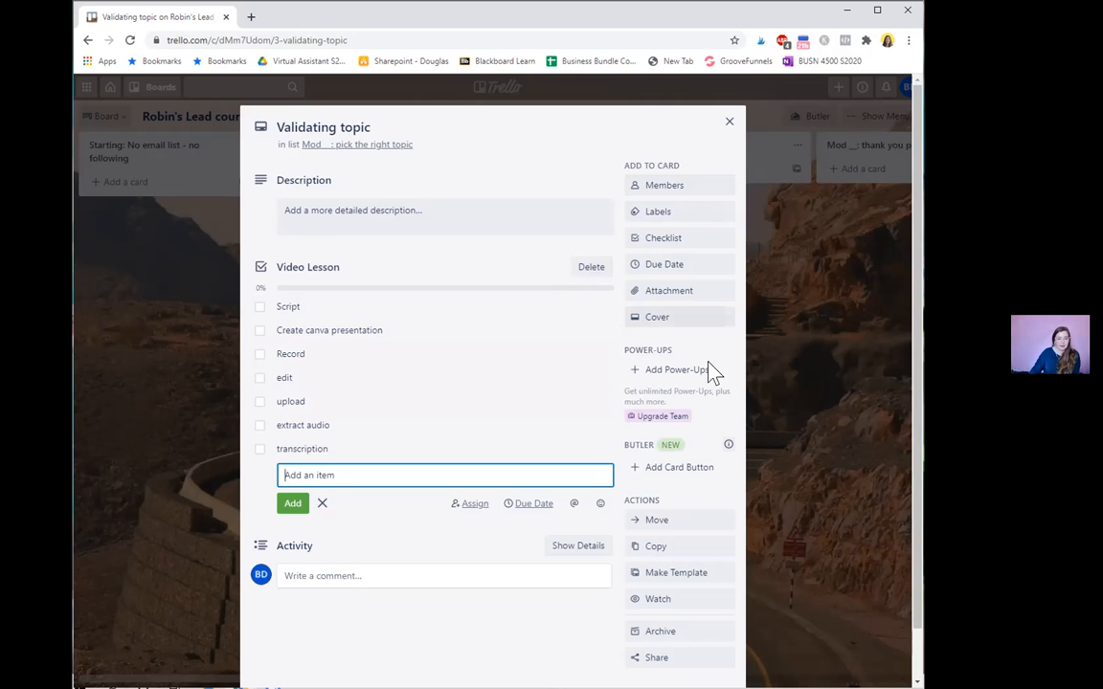
Step: Upload the first headshot image from the Branding Photos folder as the cover of the "Validating topic" card and close the card
{"action": "left_click", "coordinate": [660, 322]}
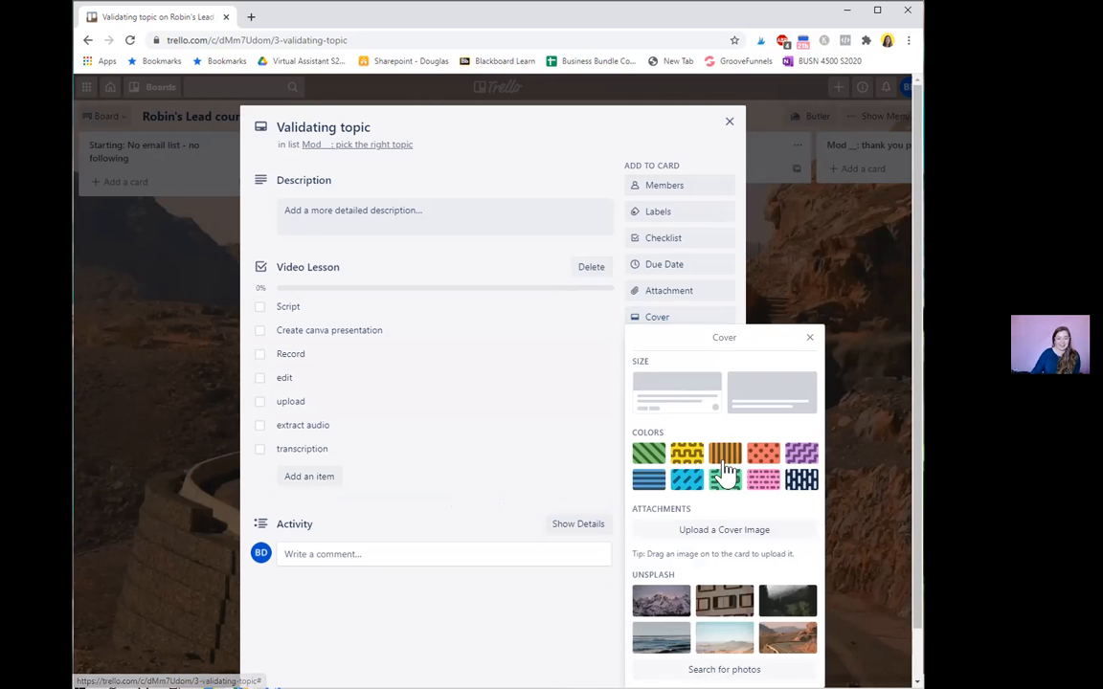
{"action": "left_click", "coordinate": [669, 614]}
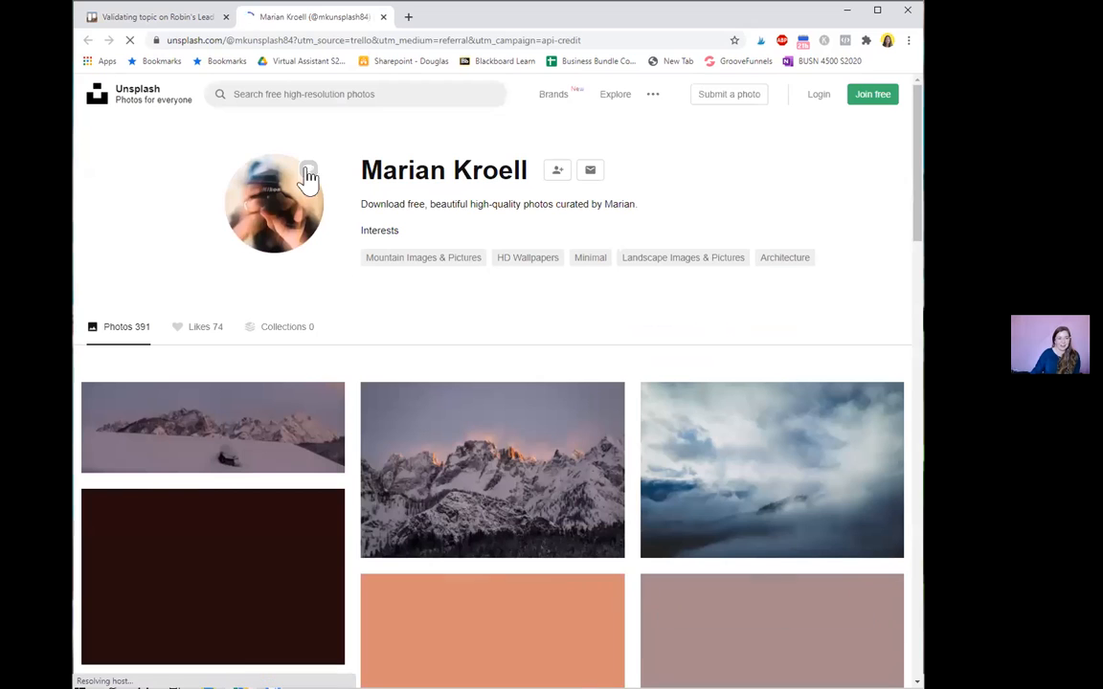
{"action": "left_click", "coordinate": [182, 17]}
{"action": "left_click", "coordinate": [720, 534]}
{"action": "left_click", "coordinate": [235, 130]}
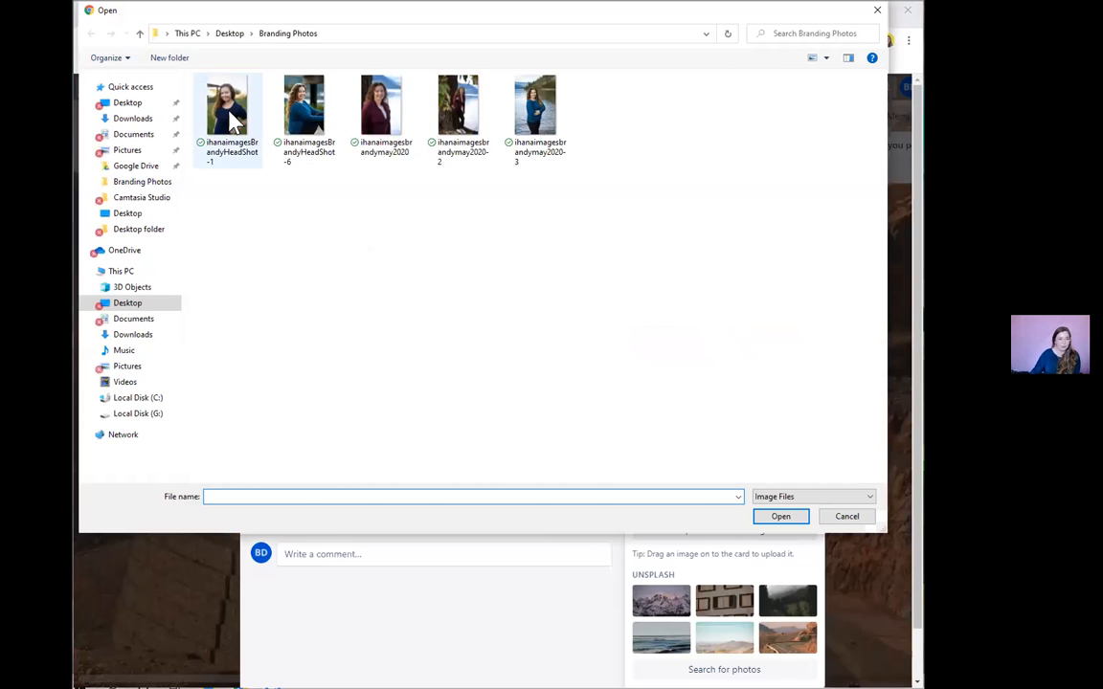
{"action": "left_click", "coordinate": [793, 519]}
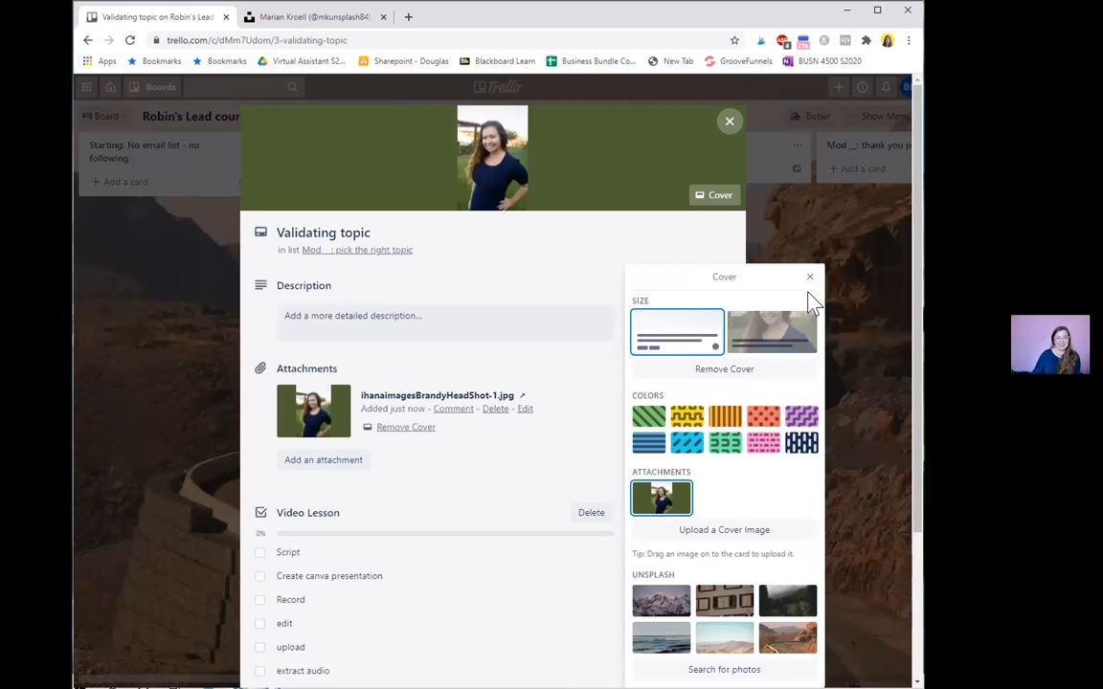
{"action": "left_click", "coordinate": [806, 278]}
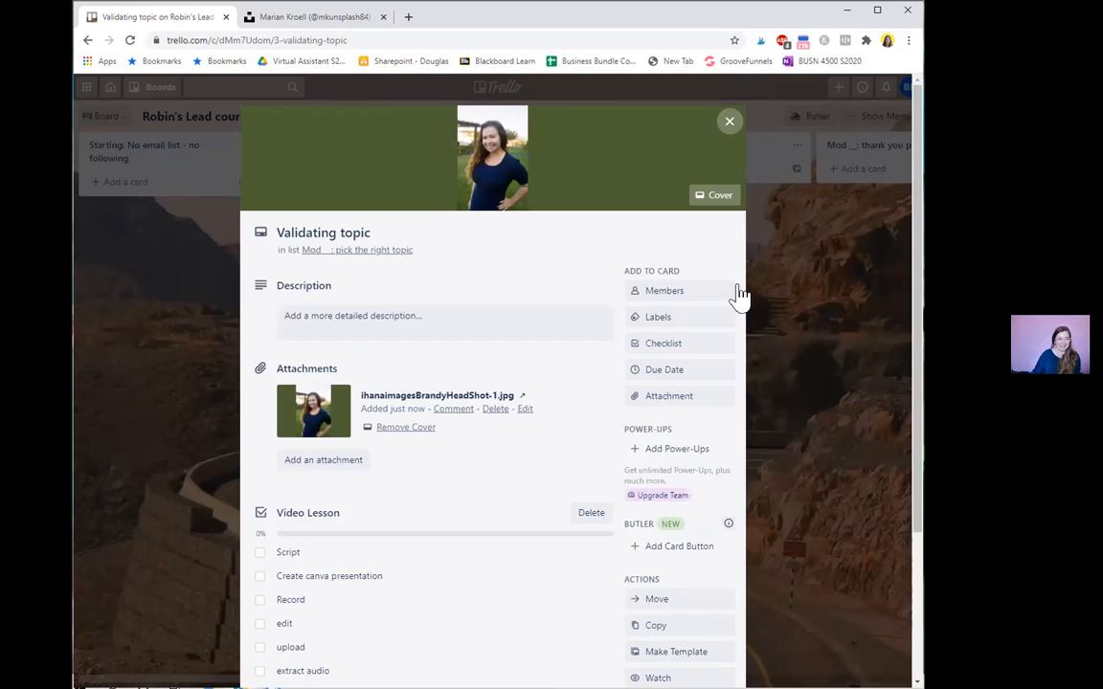
{"action": "left_click", "coordinate": [730, 124]}
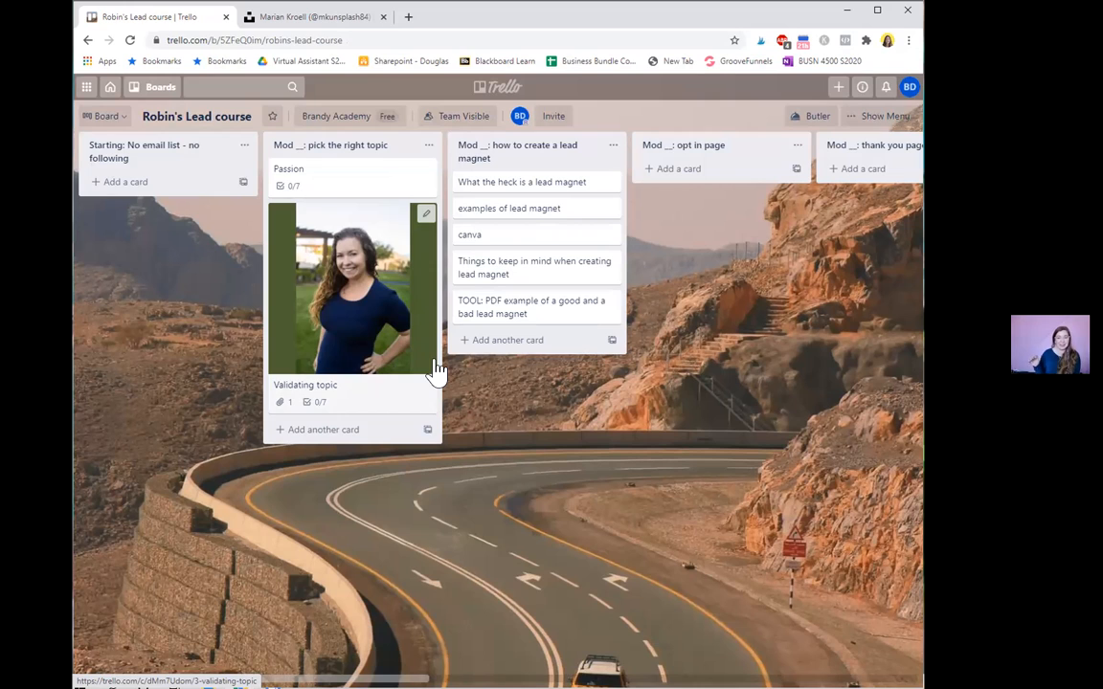
Step: Open the labels of the "Validating topic" card and name the green label "in progress"
{"action": "left_click", "coordinate": [366, 408]}
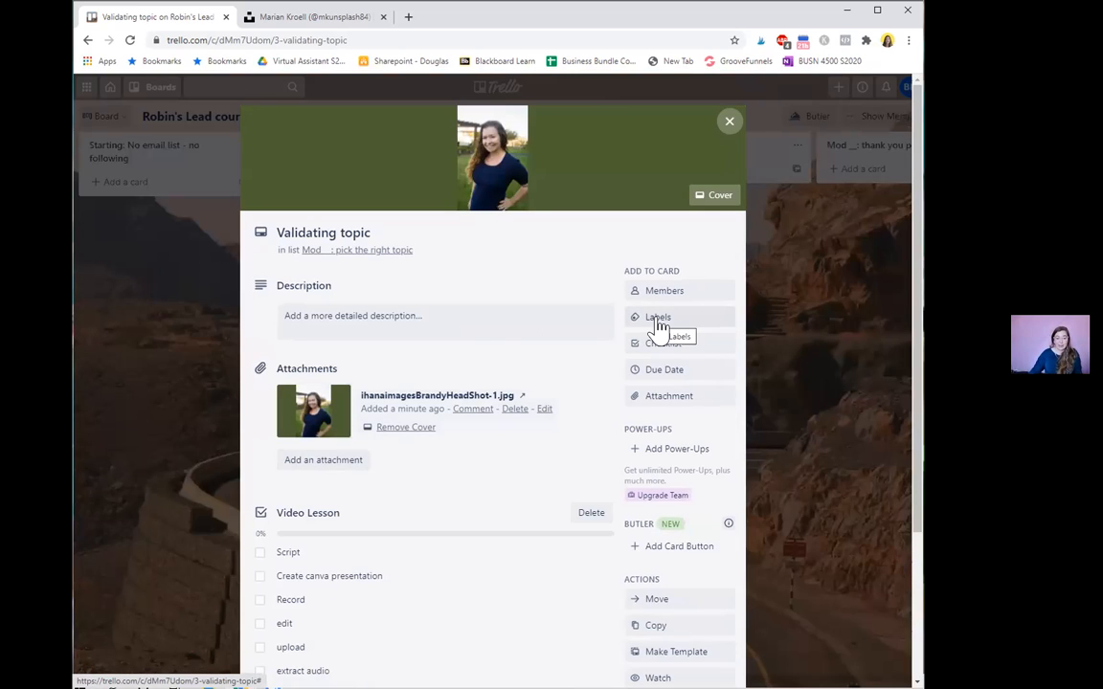
{"action": "left_click", "coordinate": [657, 322]}
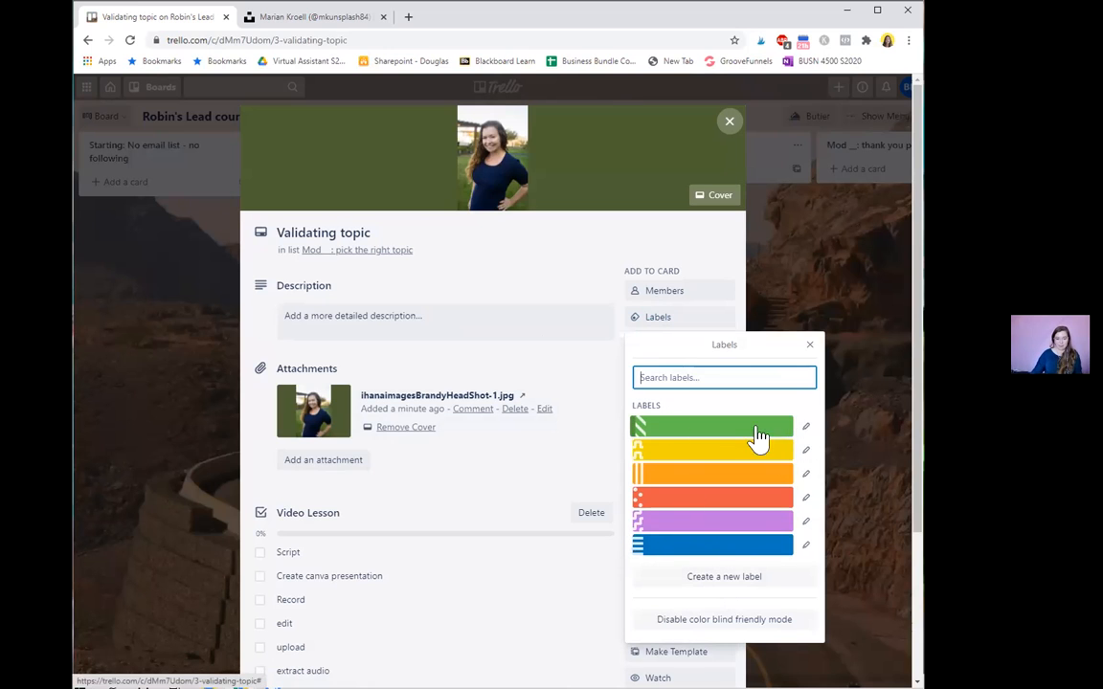
{"action": "left_click", "coordinate": [805, 428]}
{"action": "type", "text": "in progress"}
{"action": "left_click", "coordinate": [659, 563]}
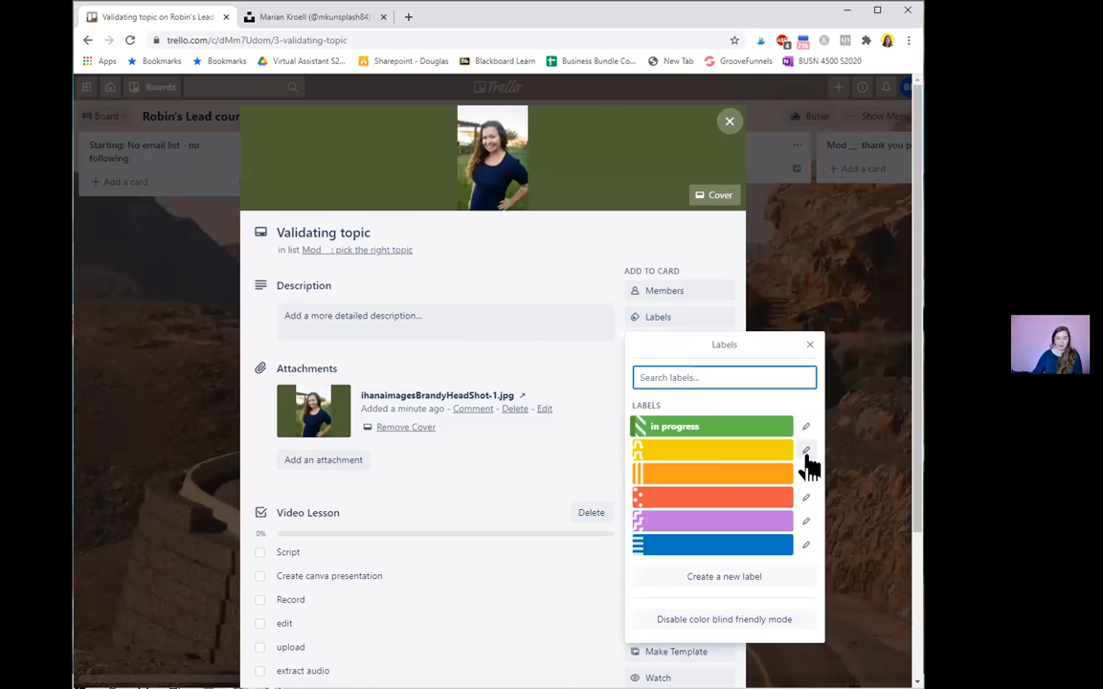
Step: Name the yellow label "done!" and change its color to red, backing out of deleting it
{"action": "left_click", "coordinate": [805, 454]}
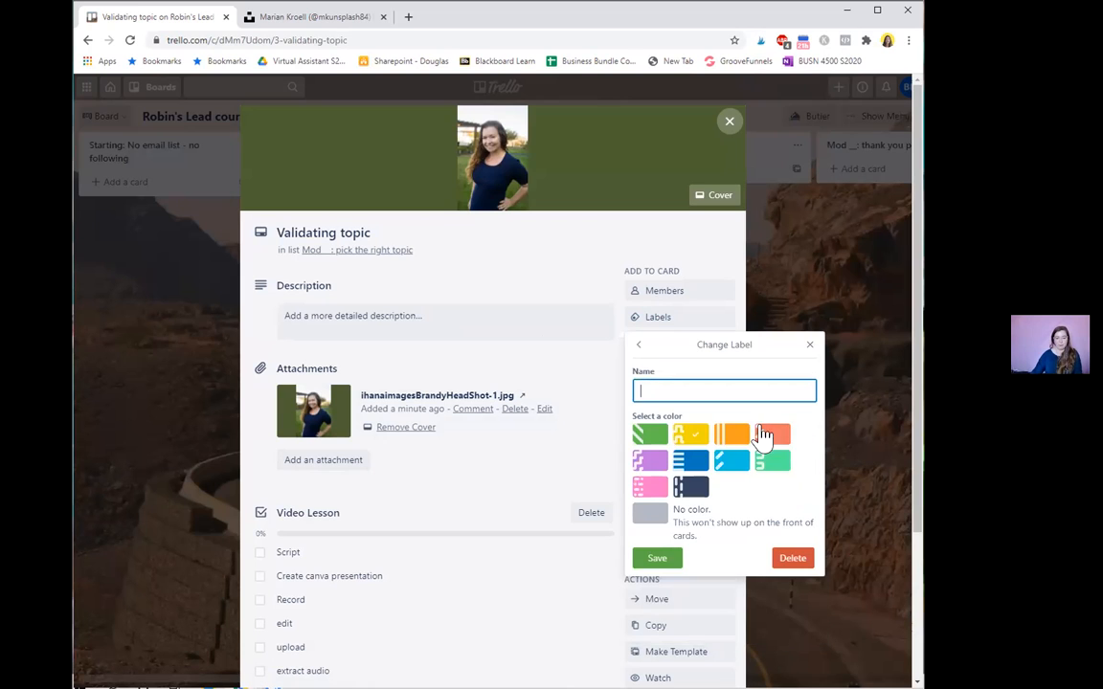
{"action": "left_click", "coordinate": [736, 391]}
{"action": "type", "text": "done!"}
{"action": "left_click", "coordinate": [793, 559]}
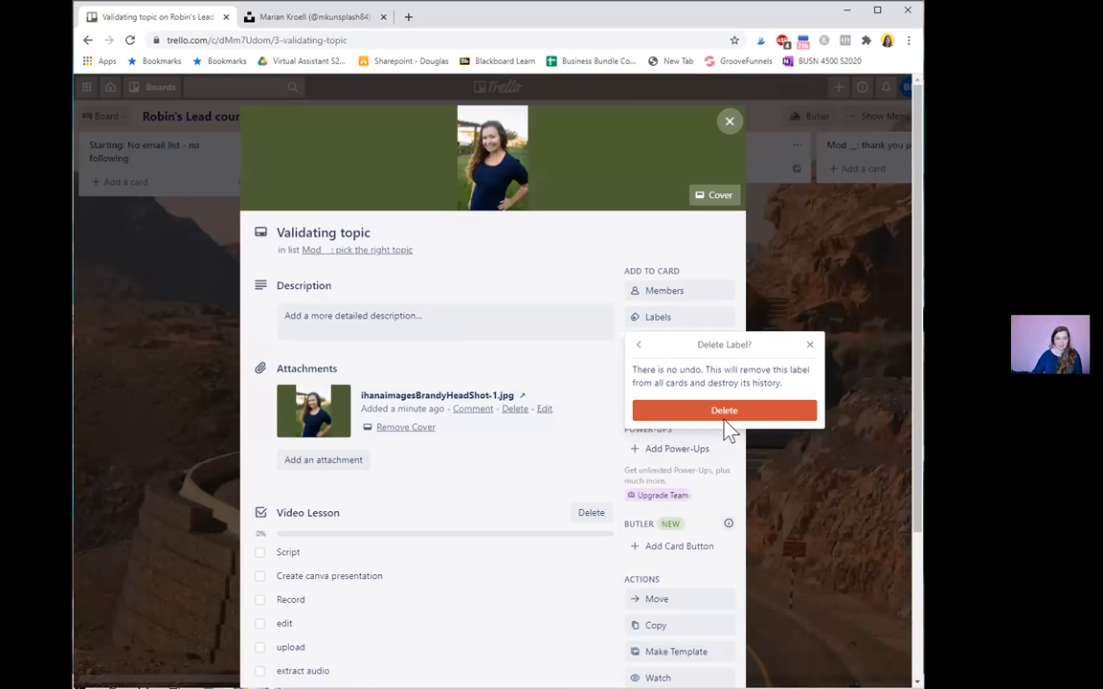
{"action": "left_click", "coordinate": [638, 345]}
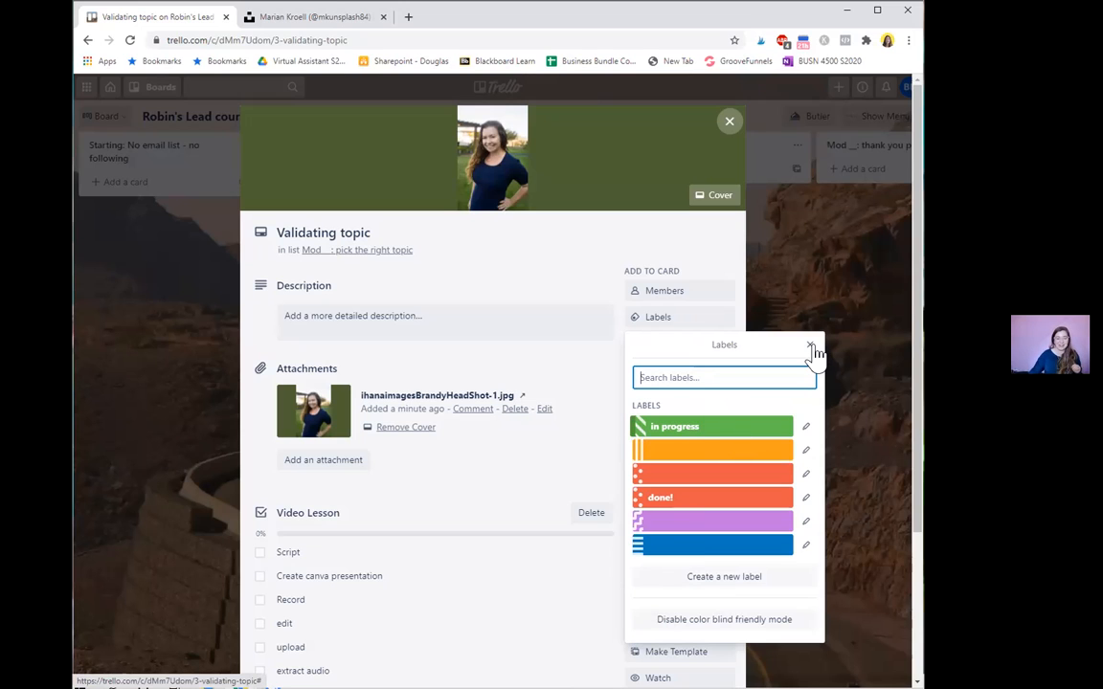
Step: Apply the "in progress" label to the "Validating topic" card and the "done!" label to the "canva" card
{"action": "left_click", "coordinate": [712, 433]}
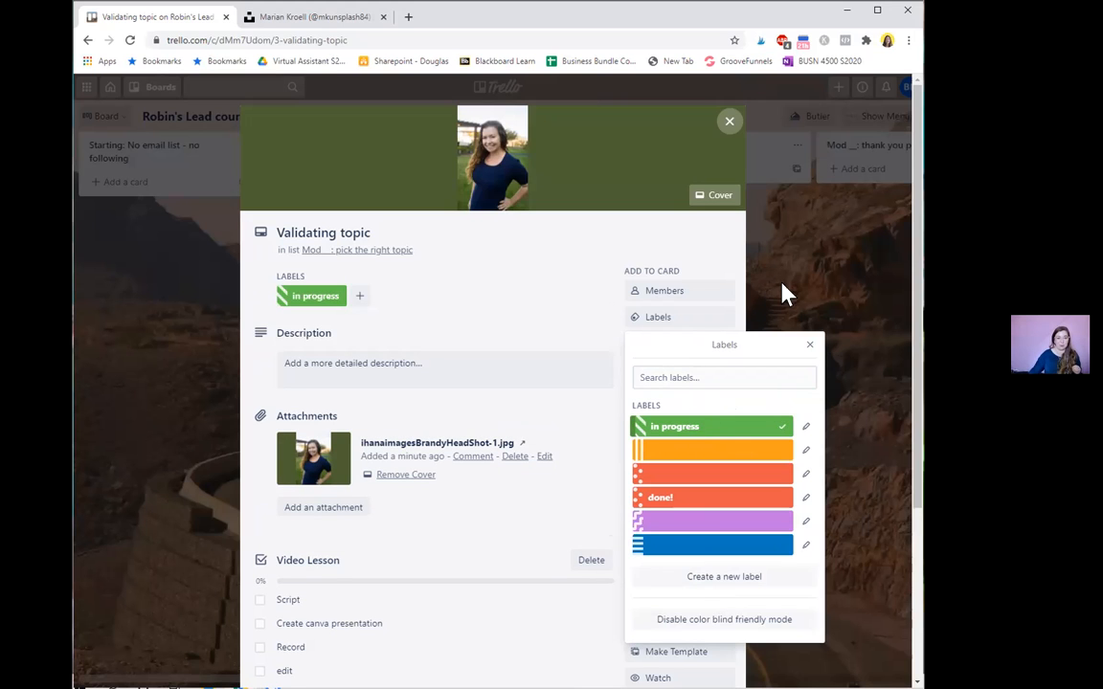
{"action": "left_click", "coordinate": [728, 122]}
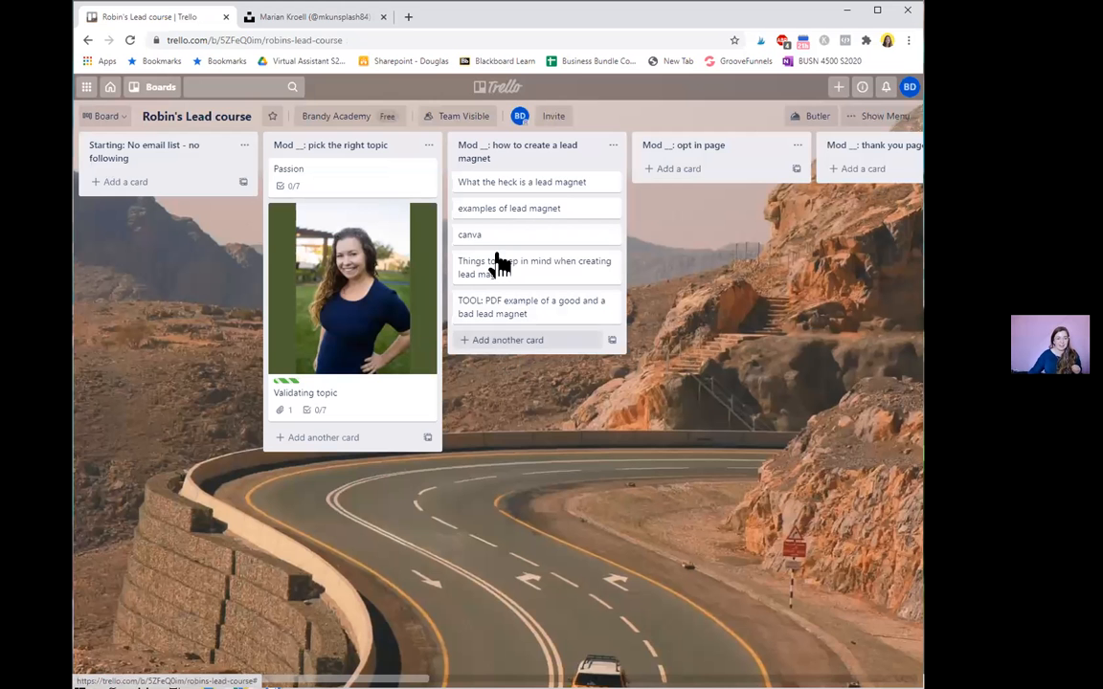
{"action": "left_click", "coordinate": [611, 237]}
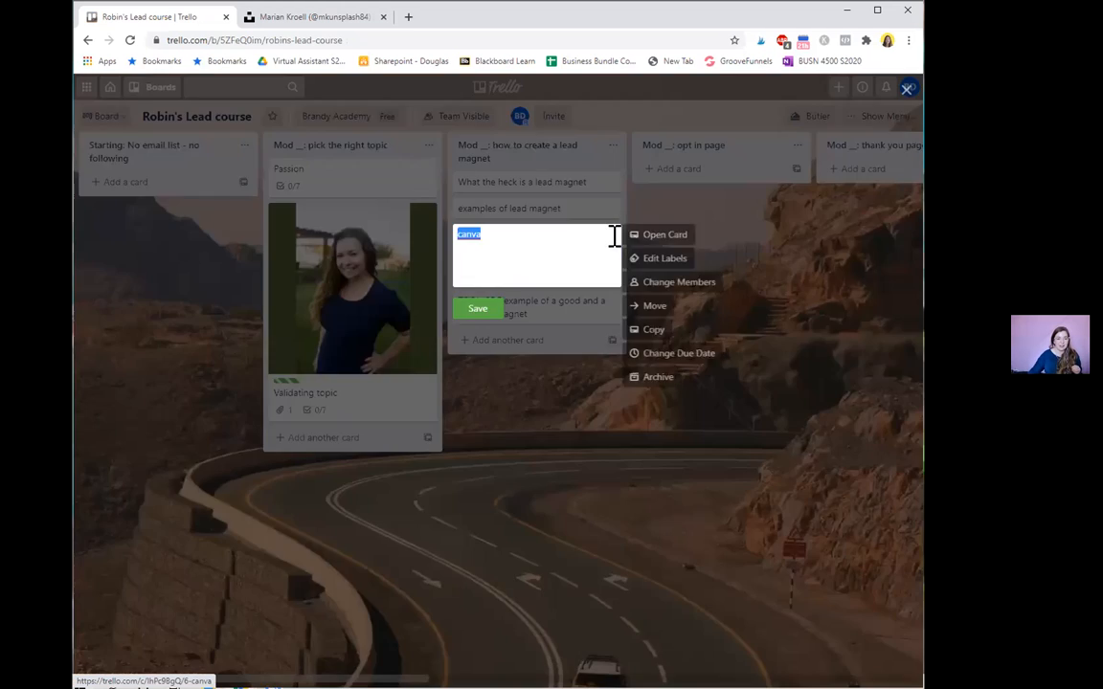
{"action": "left_click", "coordinate": [657, 265]}
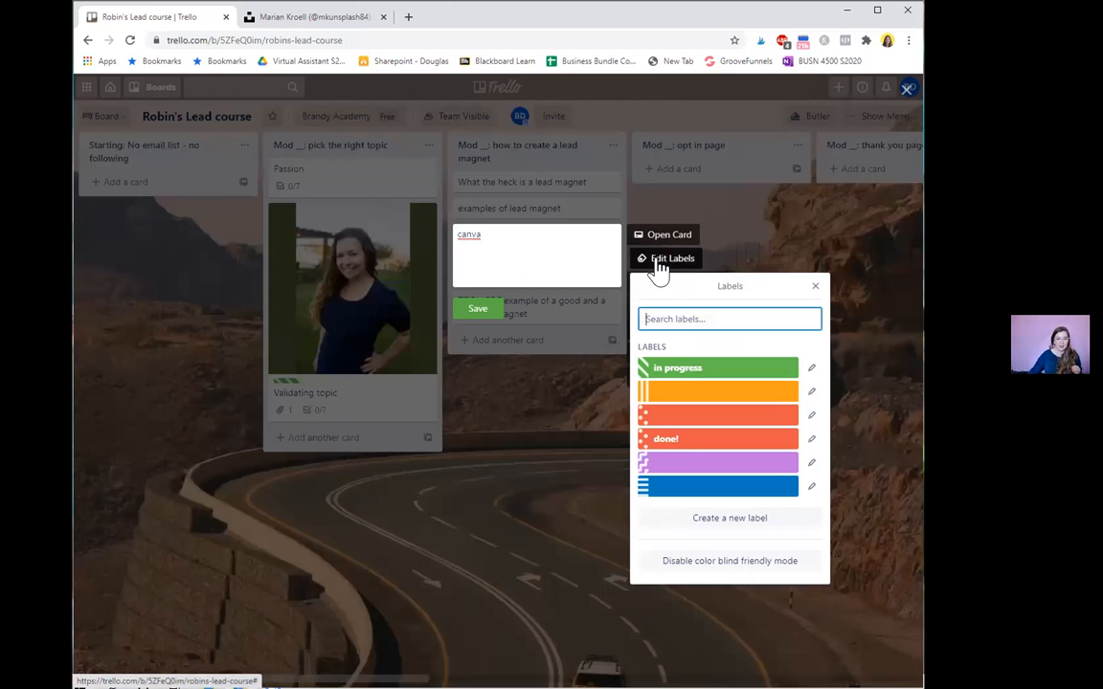
{"action": "left_click", "coordinate": [675, 439]}
{"action": "left_click", "coordinate": [565, 466]}
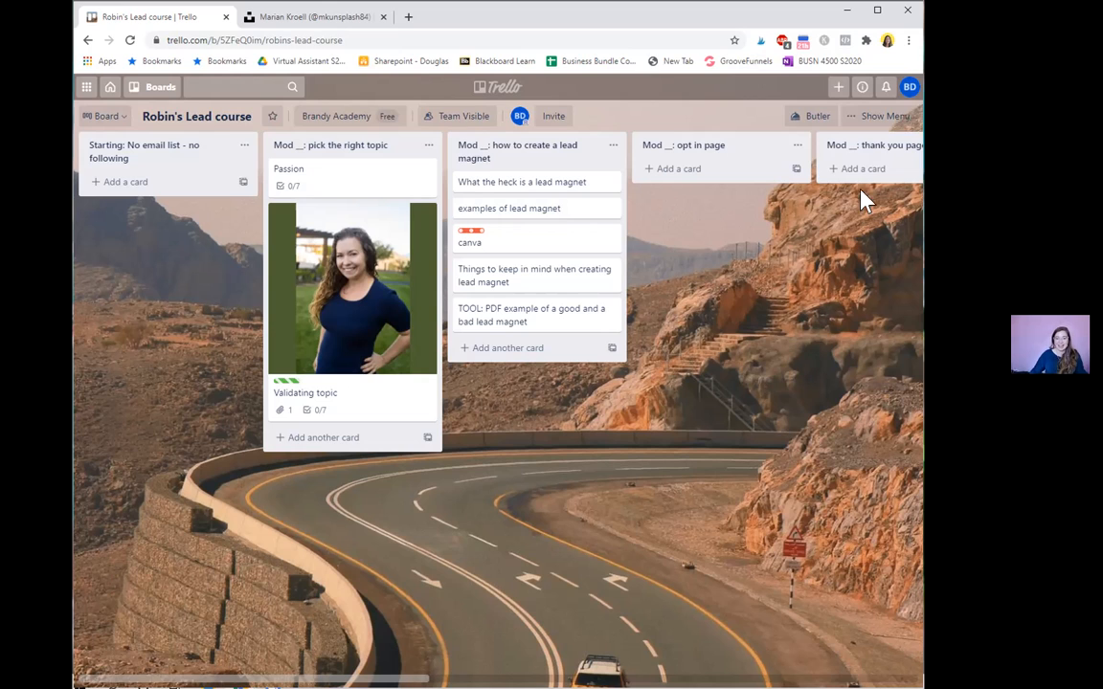
Step: Open the Unsplash photo search for changing the board's background
{"action": "left_click", "coordinate": [878, 117]}
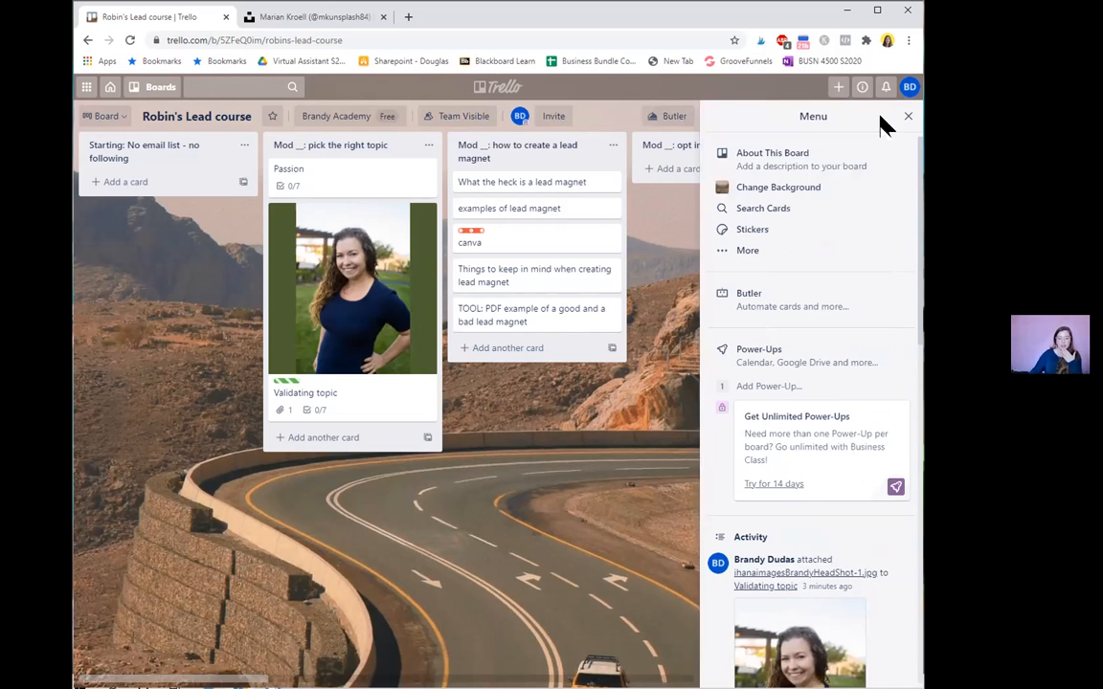
{"action": "left_click", "coordinate": [778, 193]}
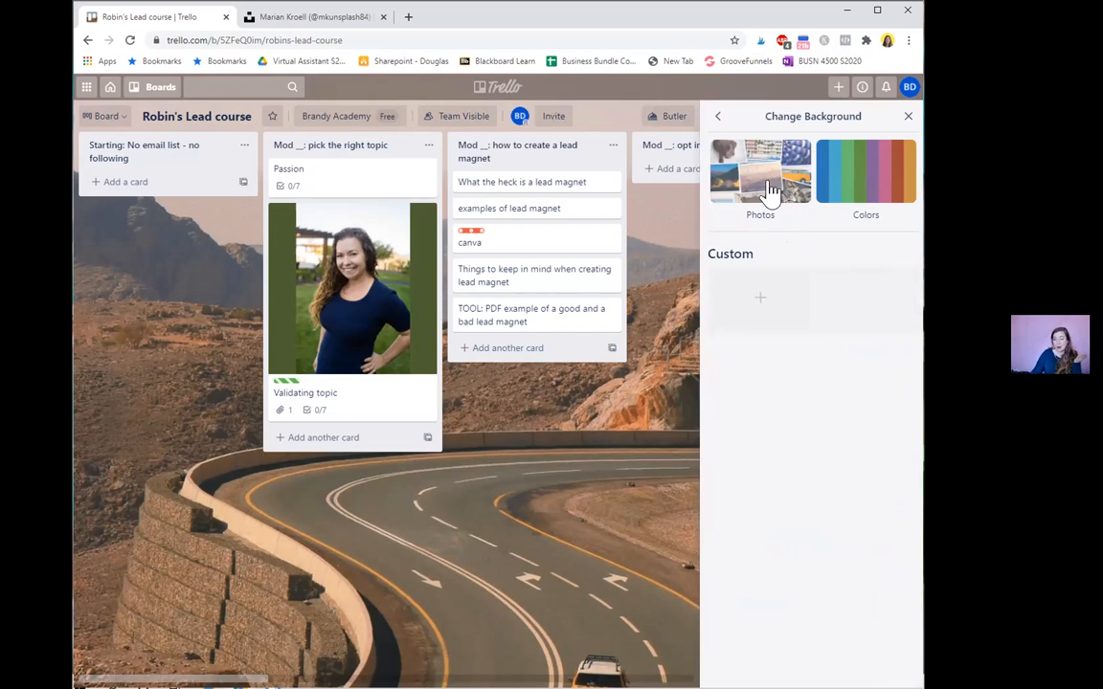
{"action": "left_click", "coordinate": [770, 191]}
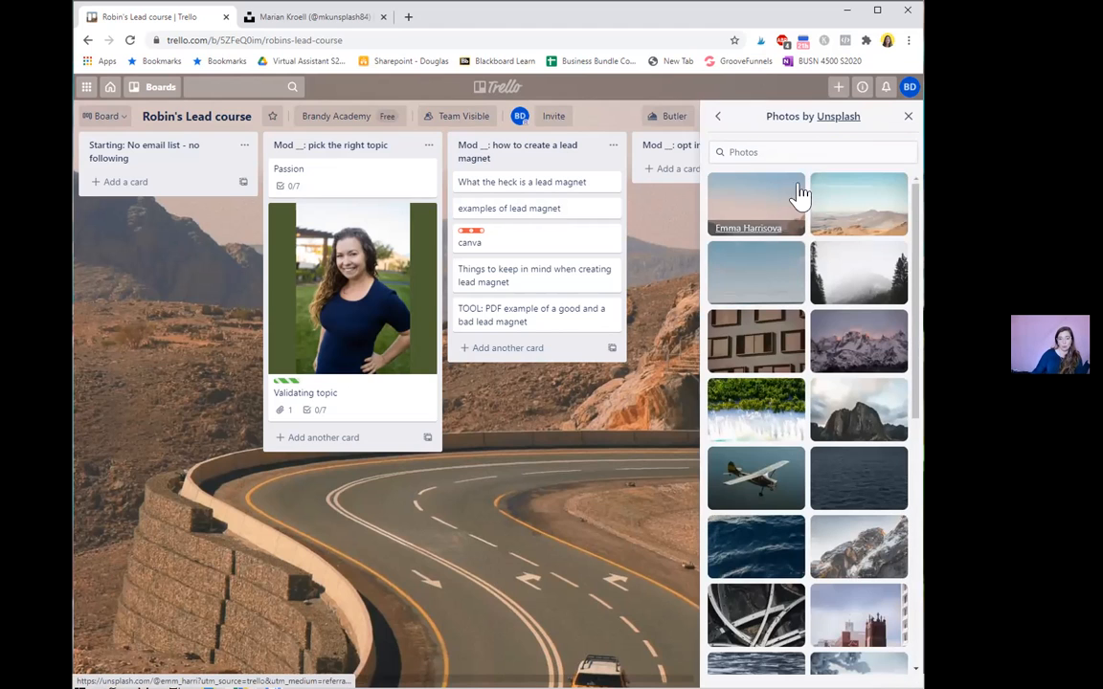
{"action": "left_click", "coordinate": [800, 153]}
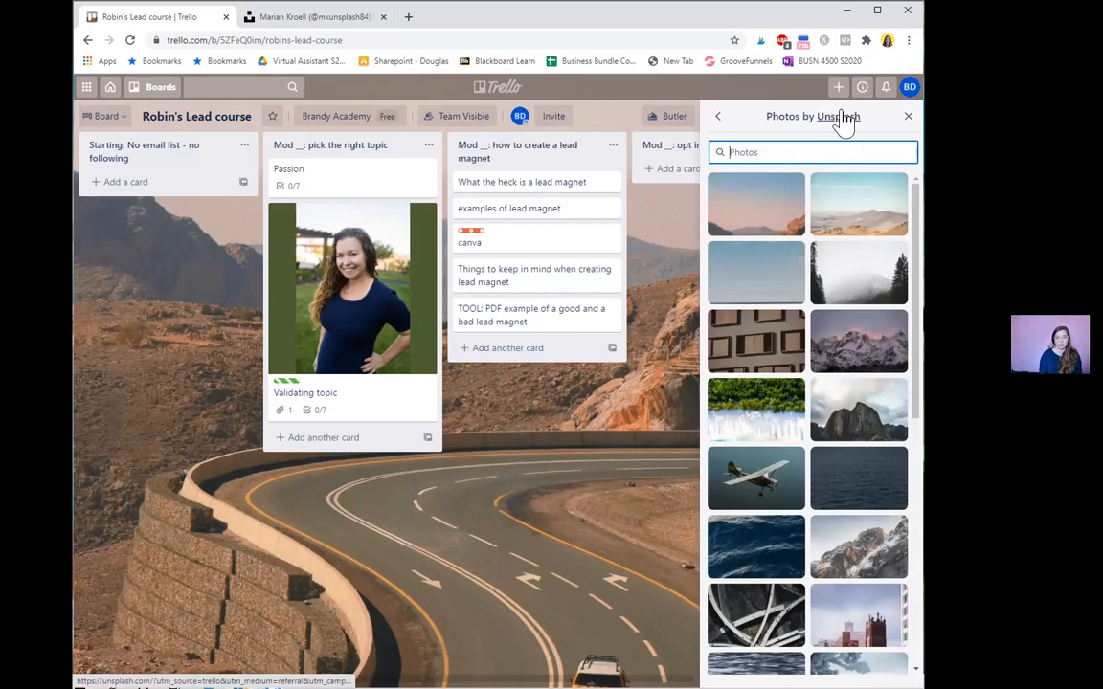
{"action": "type", "text": "com"}
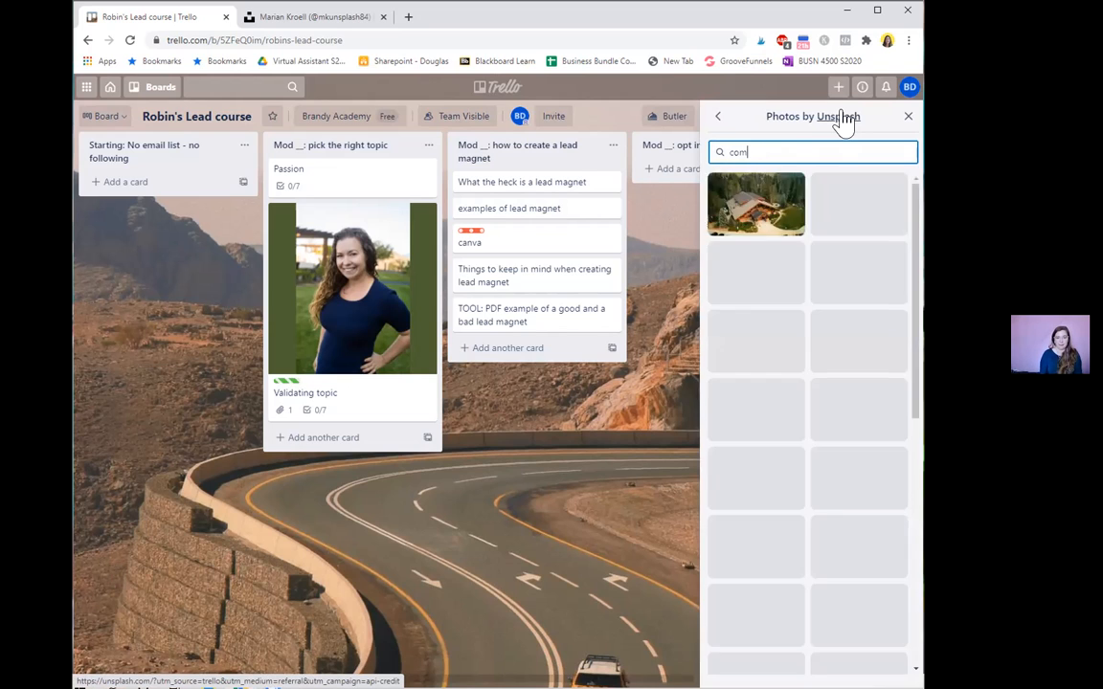
{"action": "type", "text": "pter"}
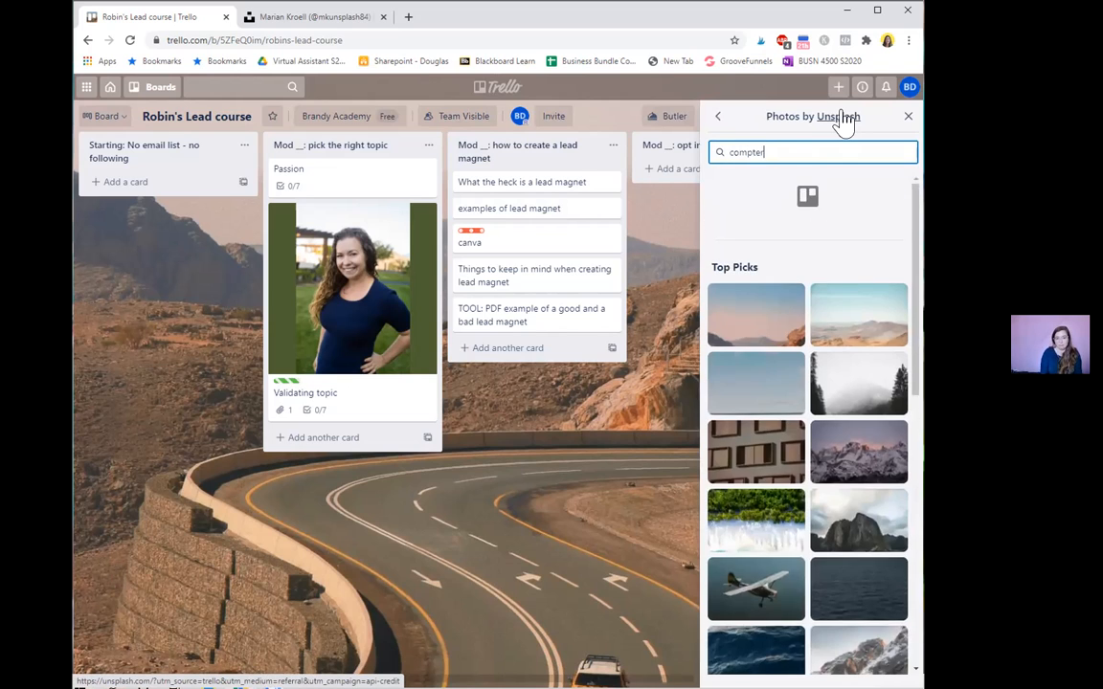
{"action": "key", "text": "BackSpace"}
{"action": "key", "text": "BackSpace"}
{"action": "key", "text": "BackSpace"}
{"action": "key", "text": "BackSpace"}
{"action": "key", "text": "BackSpace"}
{"action": "key", "text": "BackSpace"}
{"action": "key", "text": "BackSpace"}
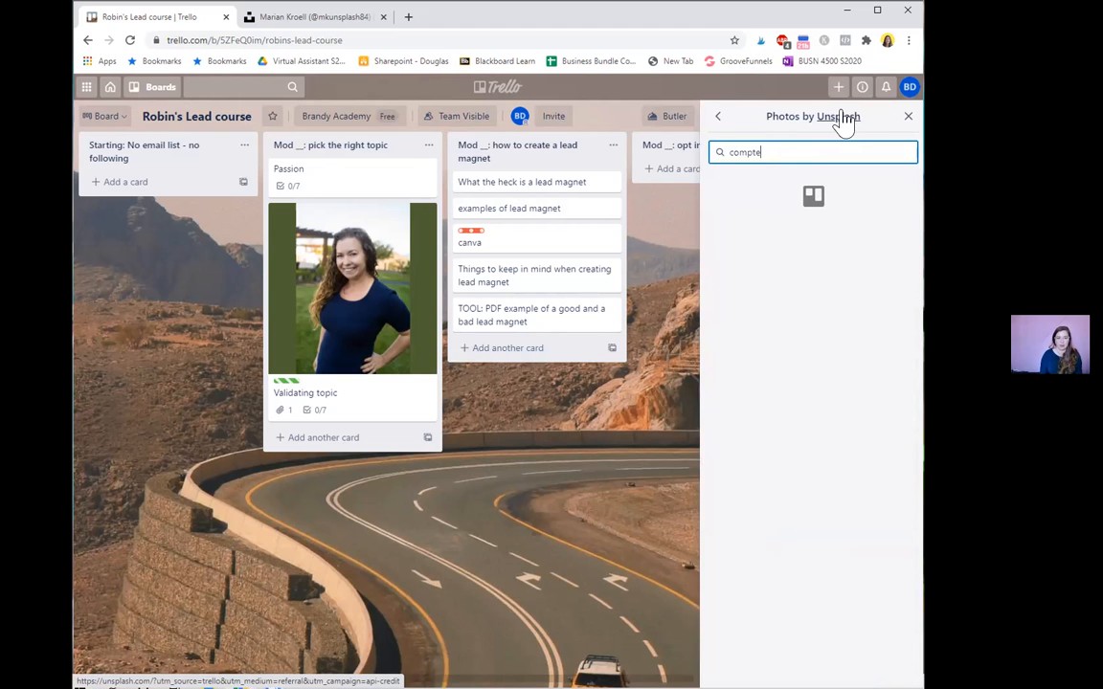
Step: Search the background photos for "laptop" and set the photo of hands on a laptop showing a web page as the board background
{"action": "type", "text": "la"}
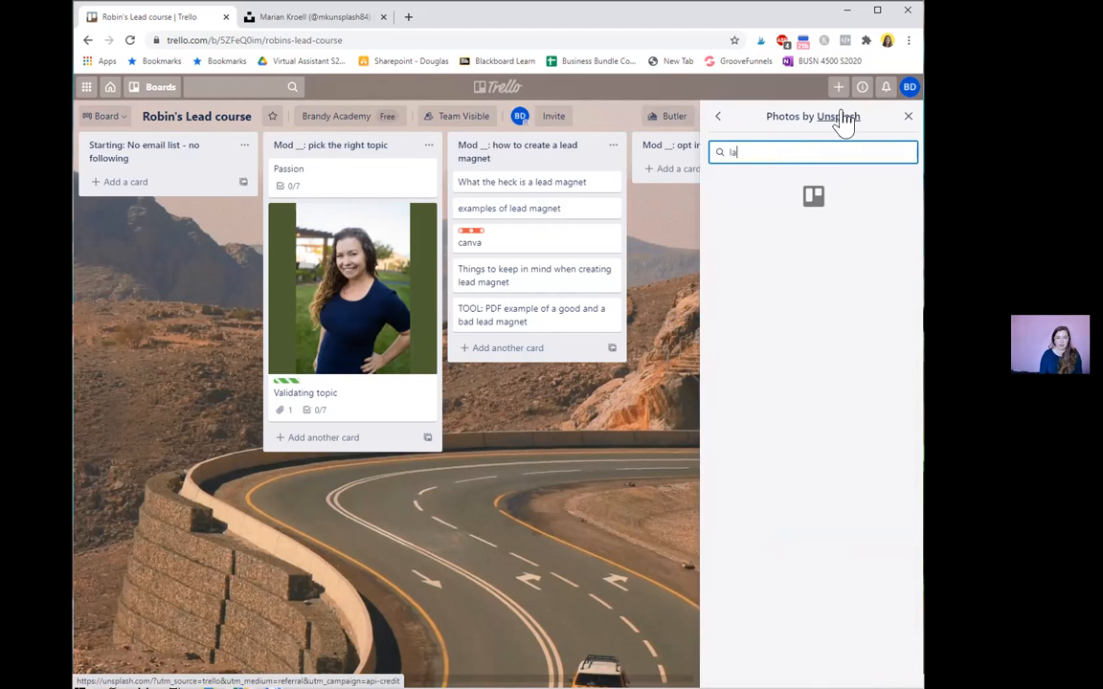
{"action": "type", "text": "ptop"}
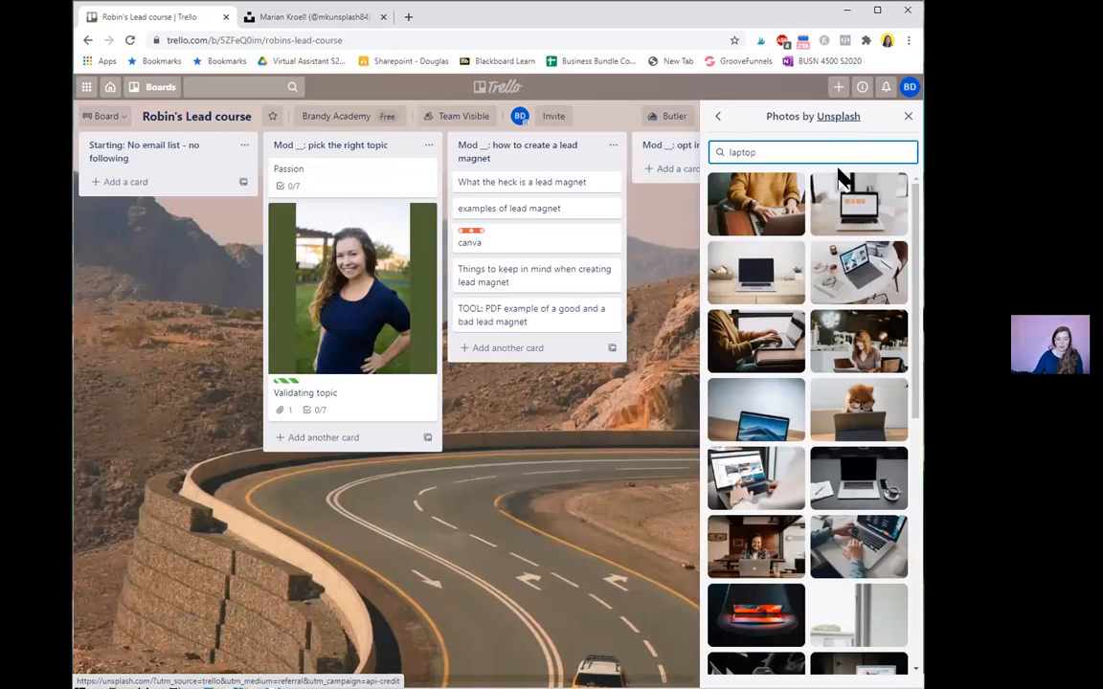
{"action": "left_click", "coordinate": [756, 497]}
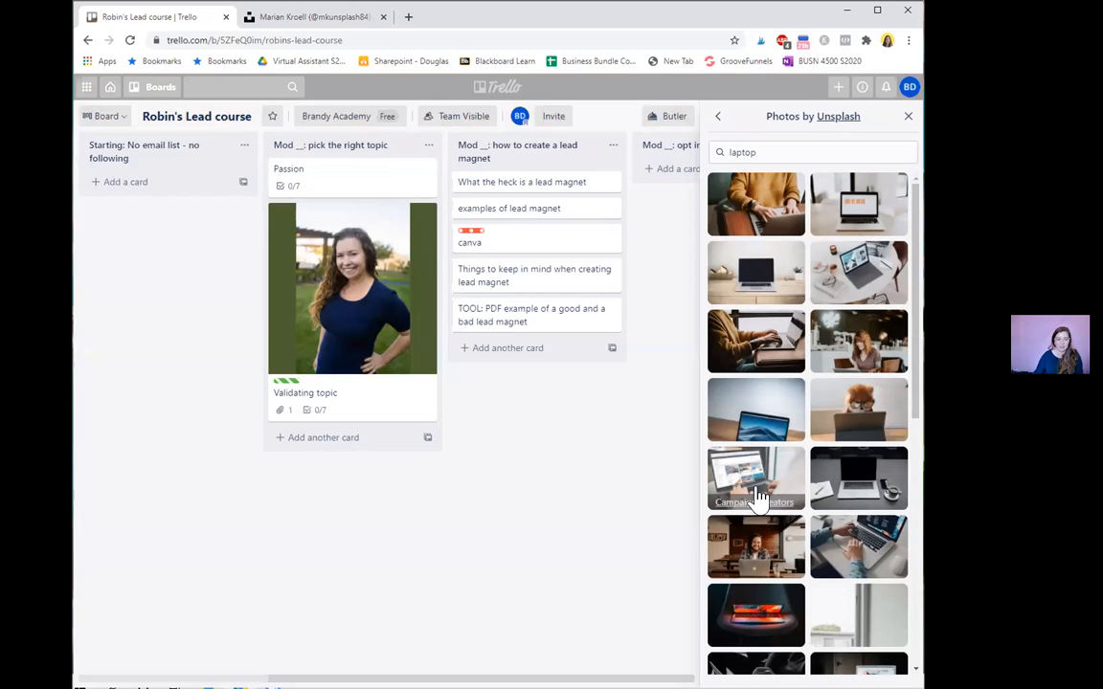
{"action": "left_click", "coordinate": [908, 122]}
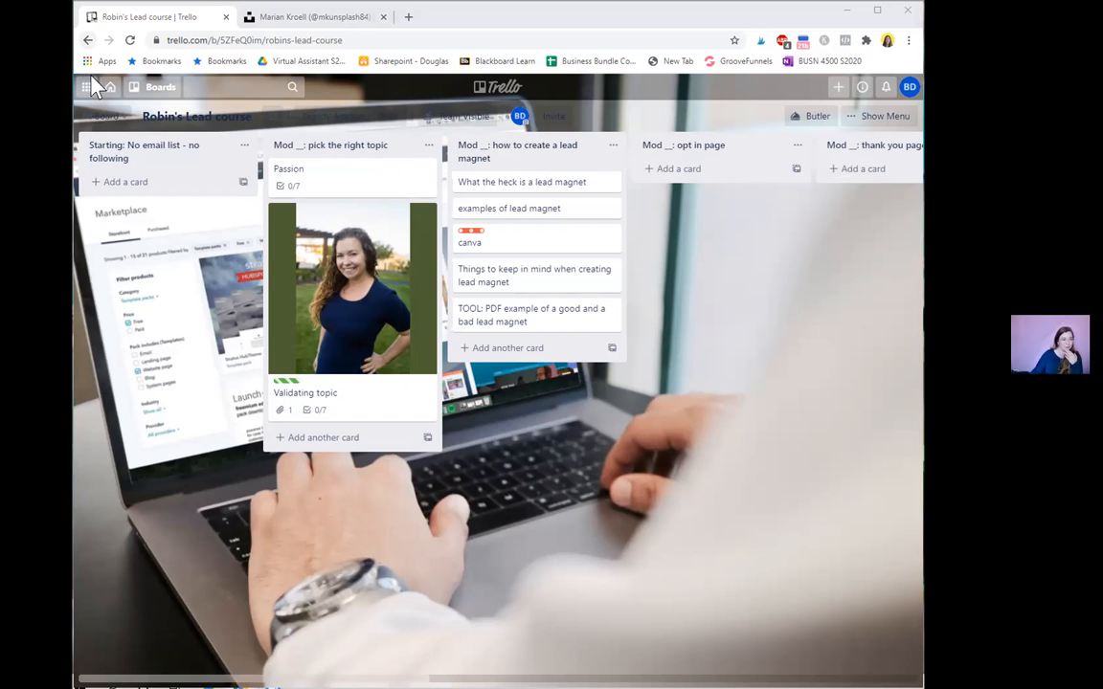
Step: Switch to the "YouTube Course" board and examine how its module lists, lesson cards and colored labels are organized
{"action": "left_click", "coordinate": [149, 96]}
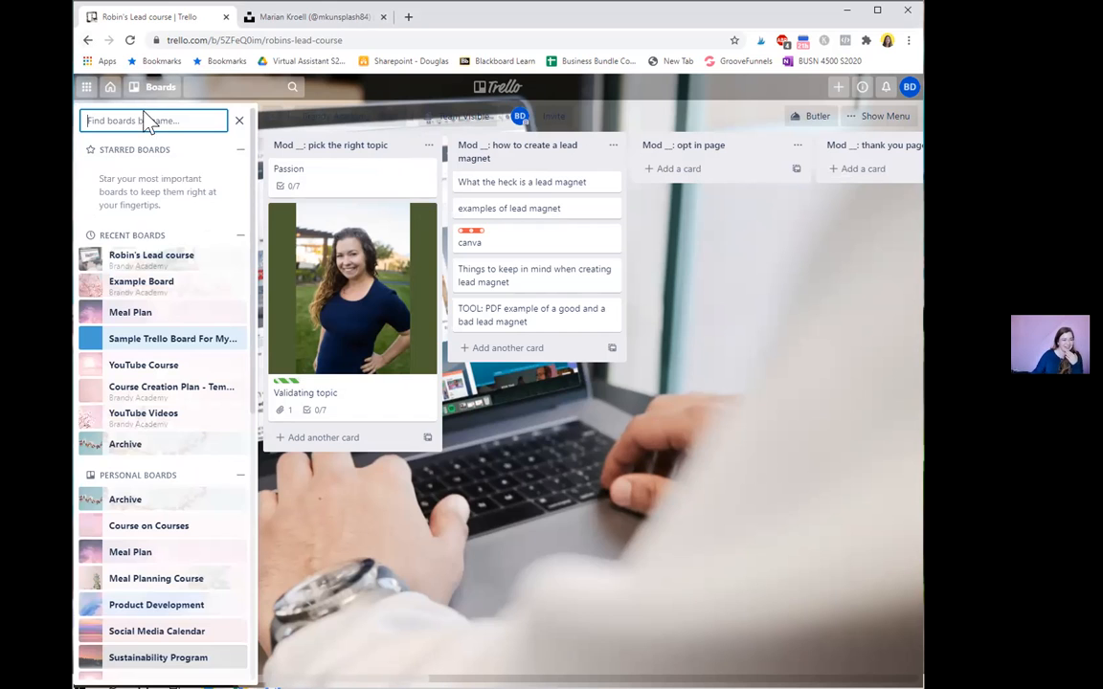
{"action": "left_click", "coordinate": [153, 369]}
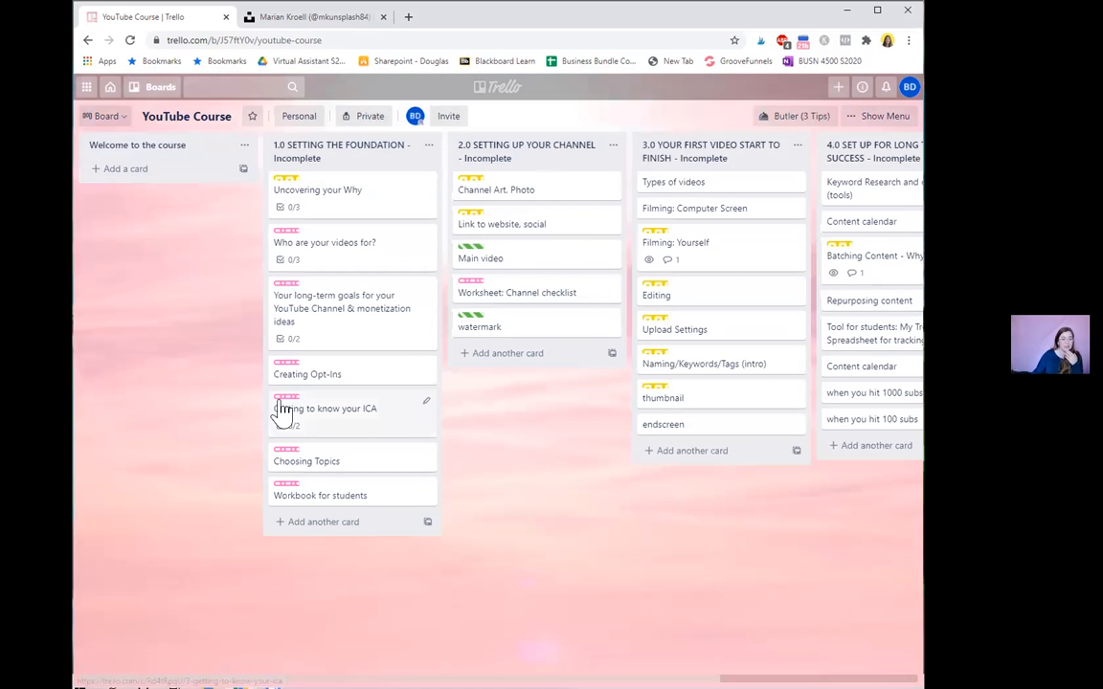
{"action": "left_click_drag", "start_coordinate": [383, 679], "coordinate": [474, 680]}
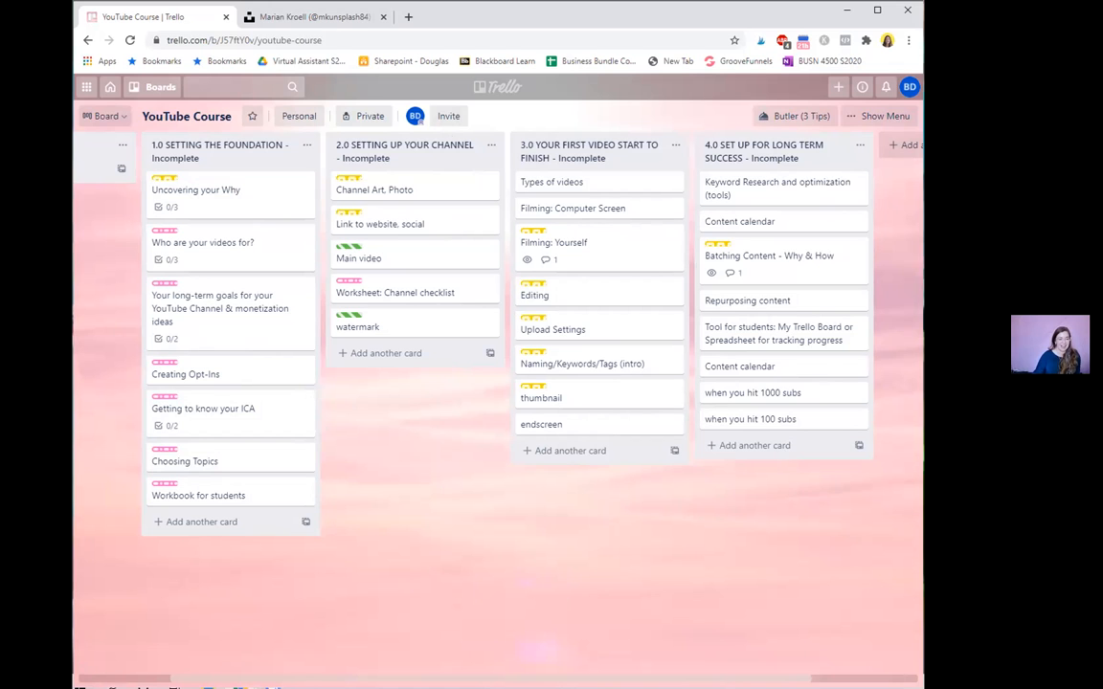
{"action": "scroll", "coordinate": [497, 402], "scroll_direction": "left", "scroll_amount": 2}
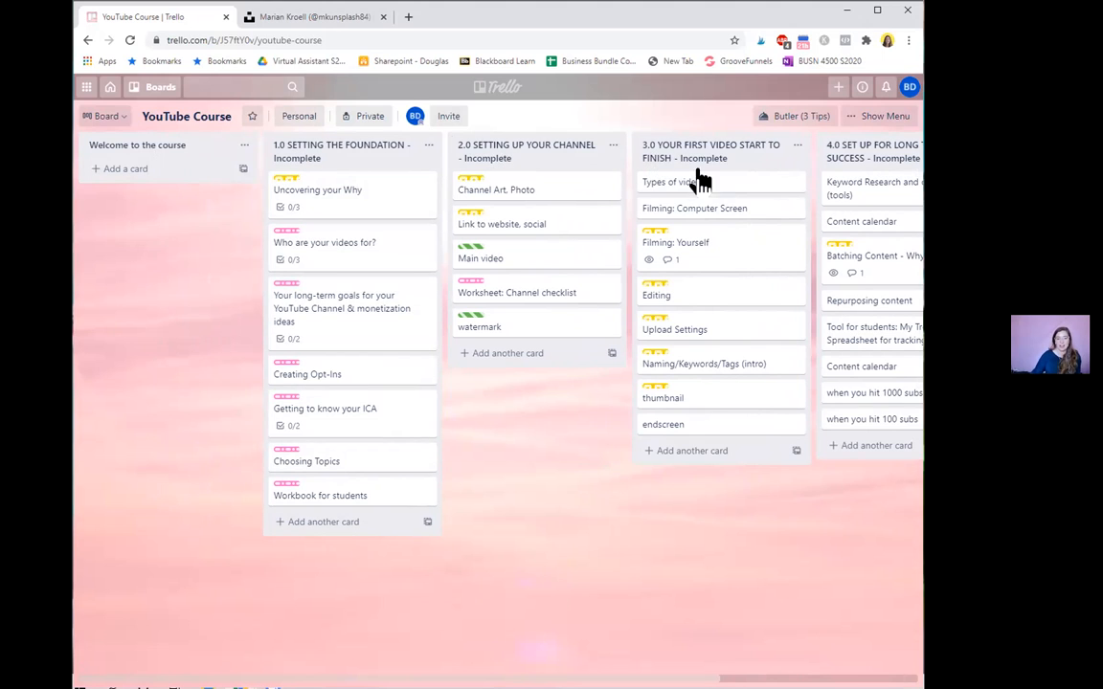
{"action": "scroll", "coordinate": [498, 402], "scroll_direction": "right", "scroll_amount": 1}
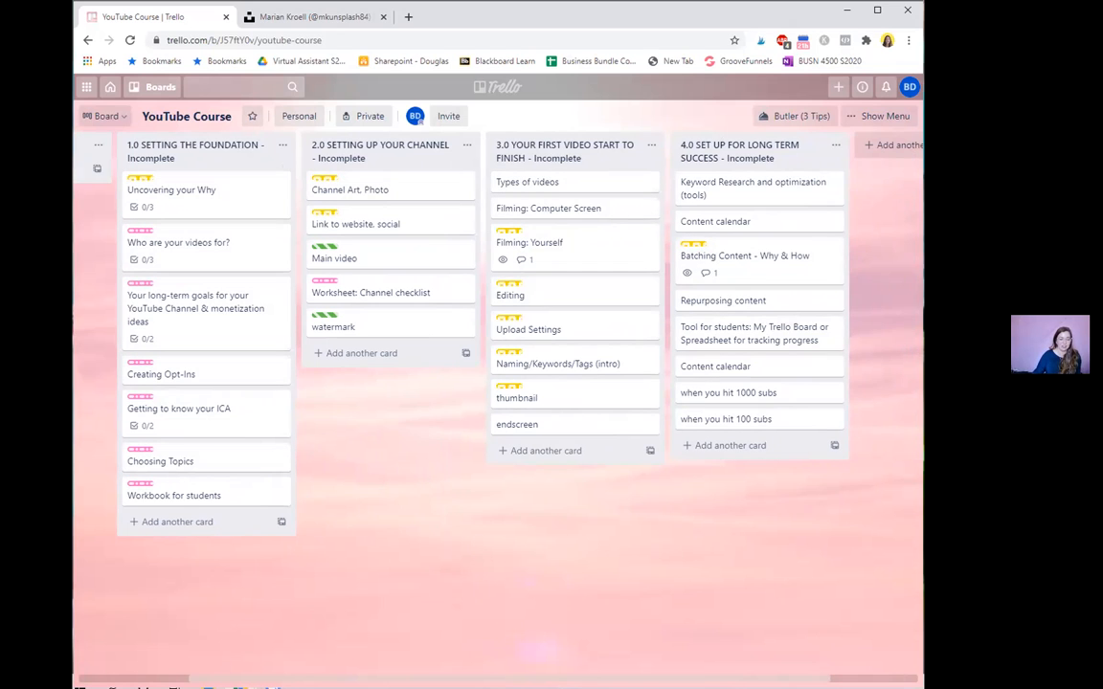
{"action": "left_click_drag", "start_coordinate": [546, 679], "coordinate": [509, 679]}
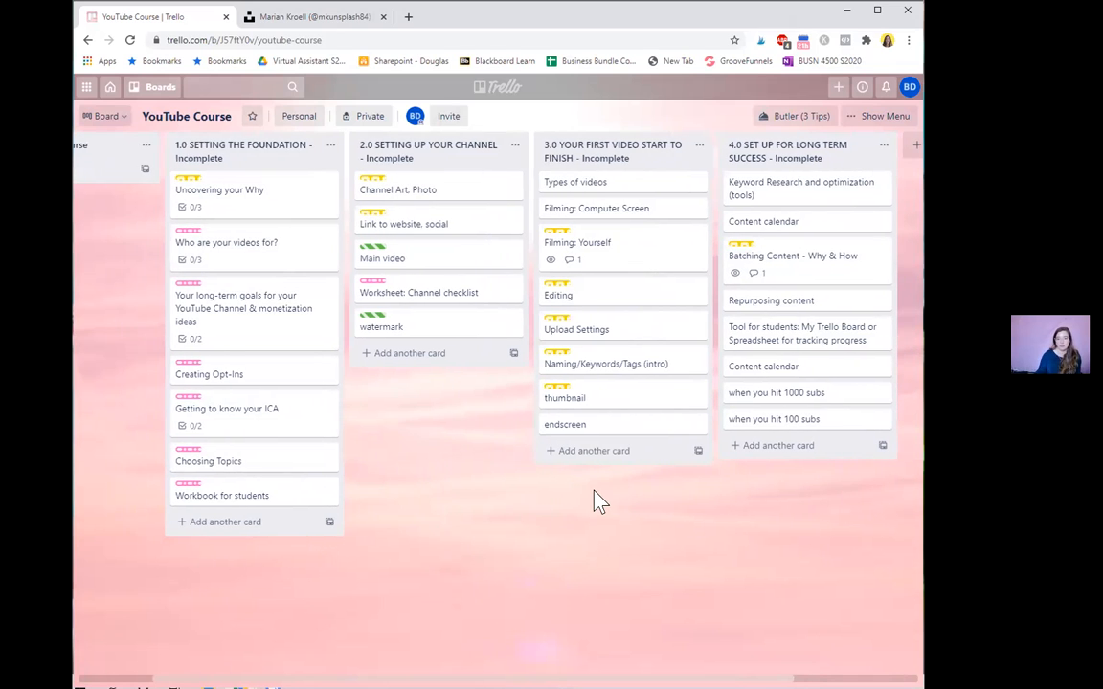